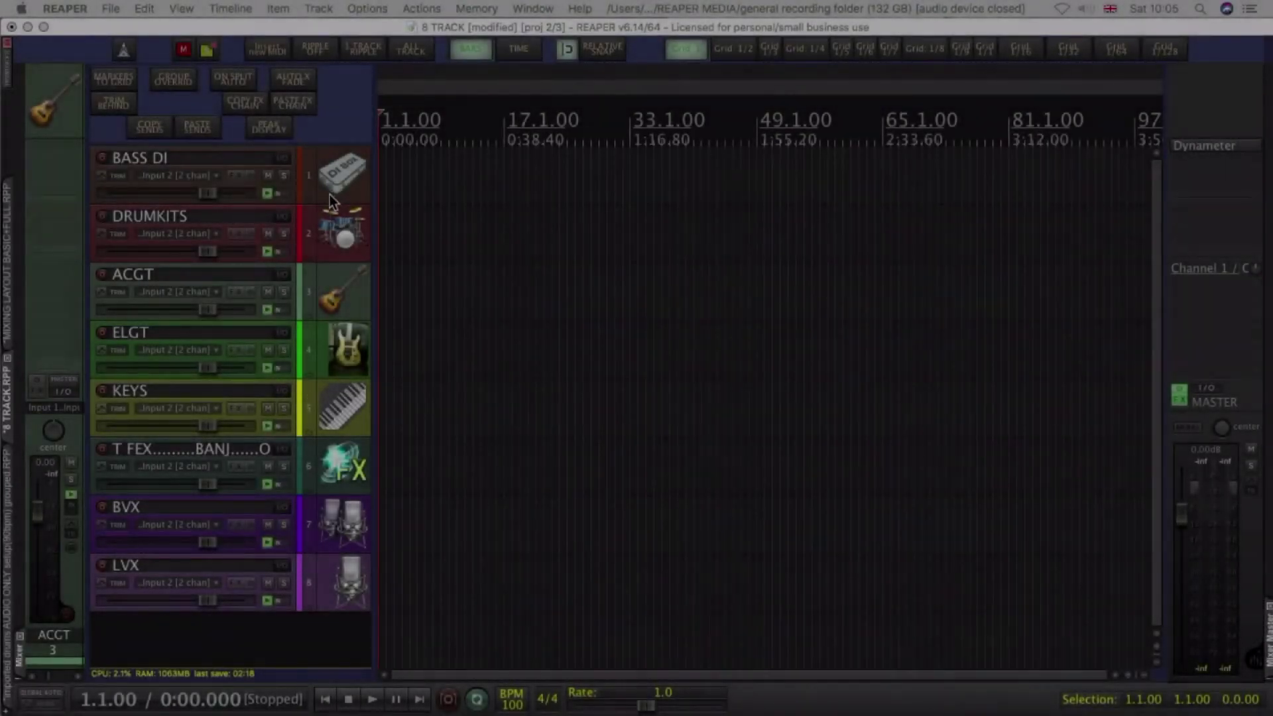
Select the BASS DI track in the 8 TRACK project.
click(346, 194)
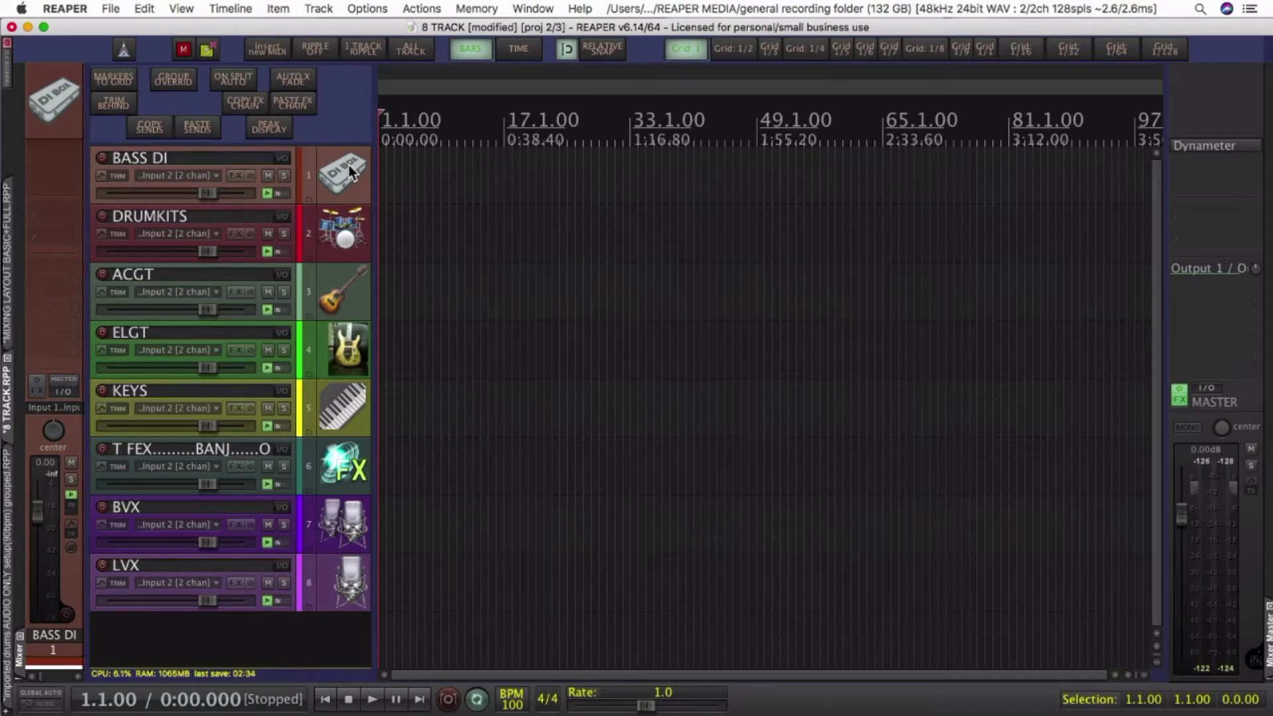
key(Down)
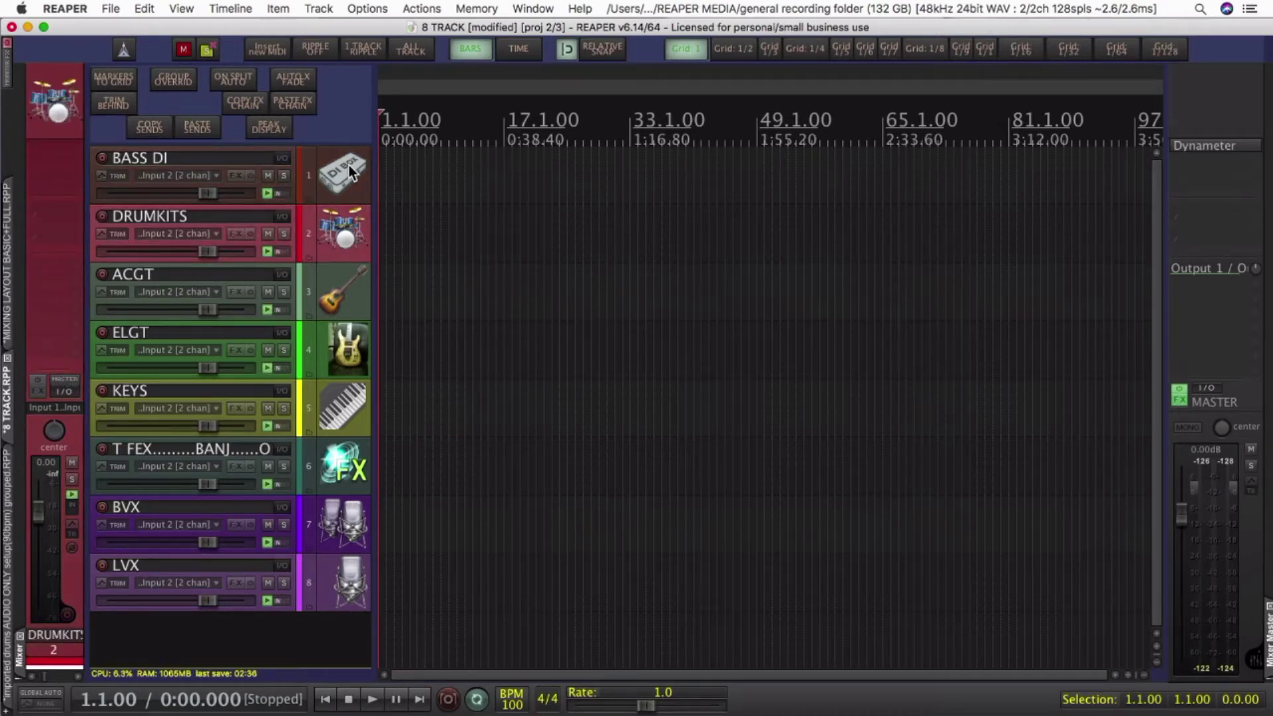
key(Down)
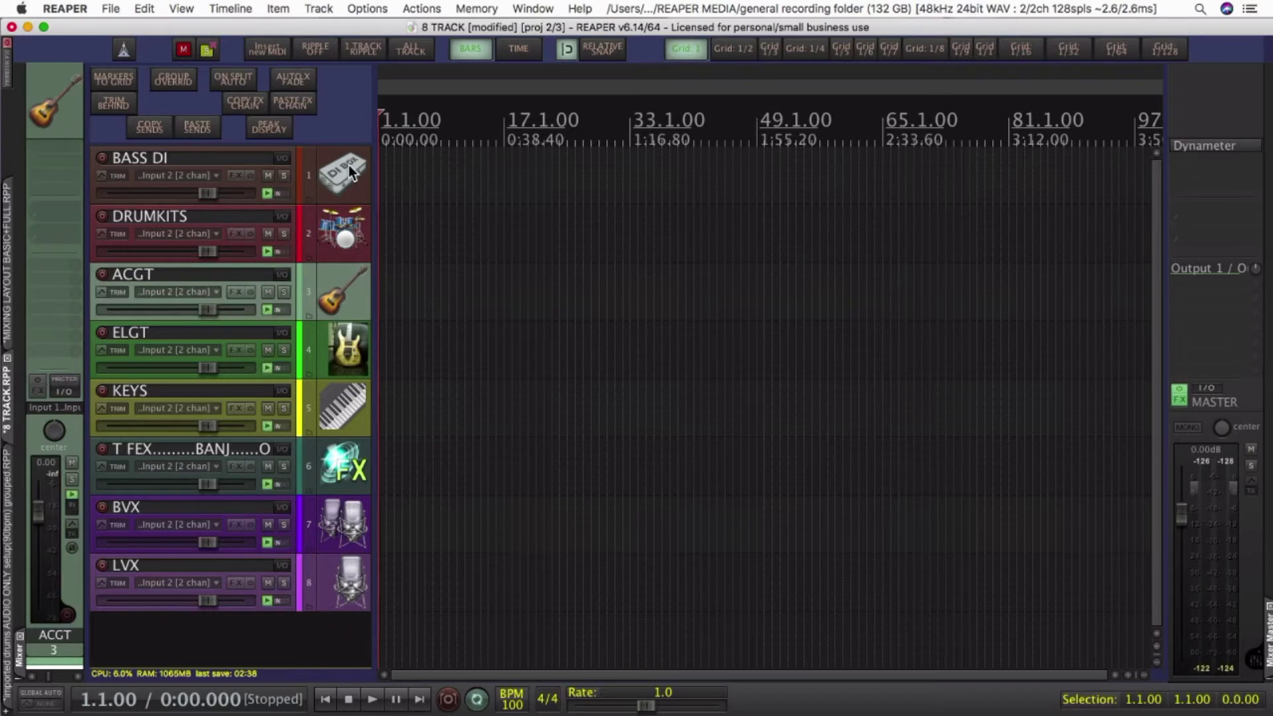
key(Down)
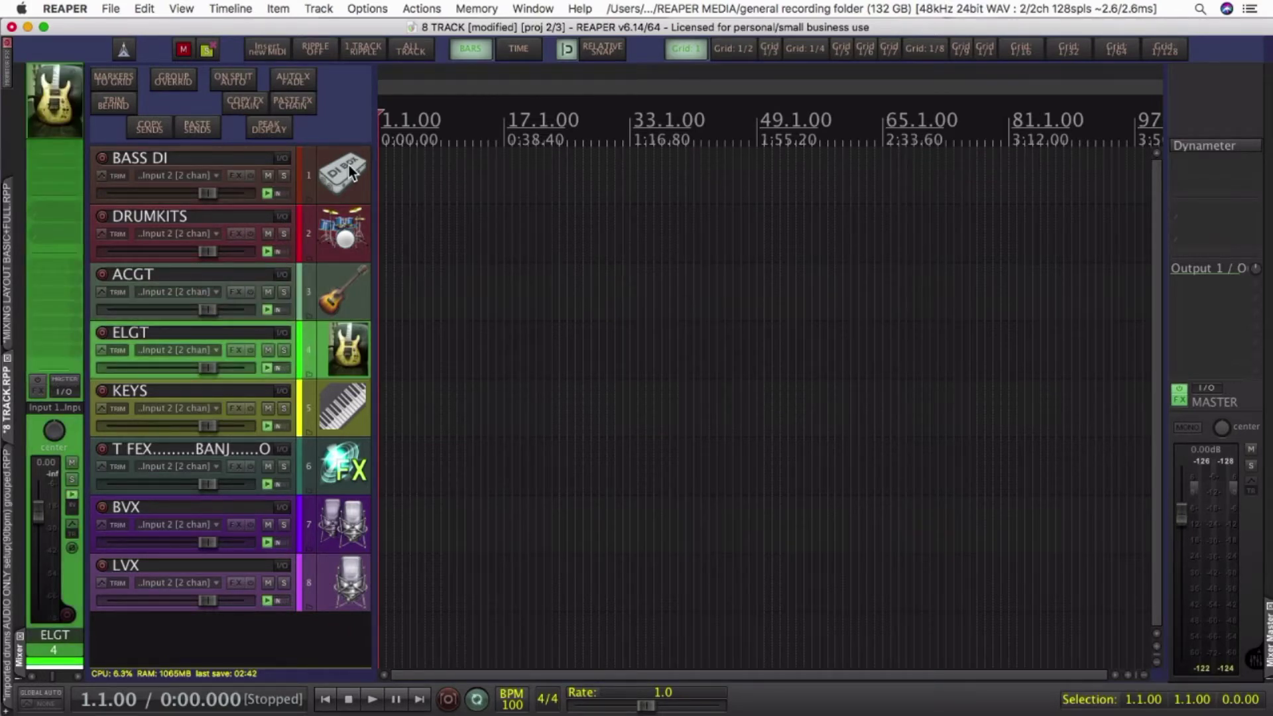
key(Down)
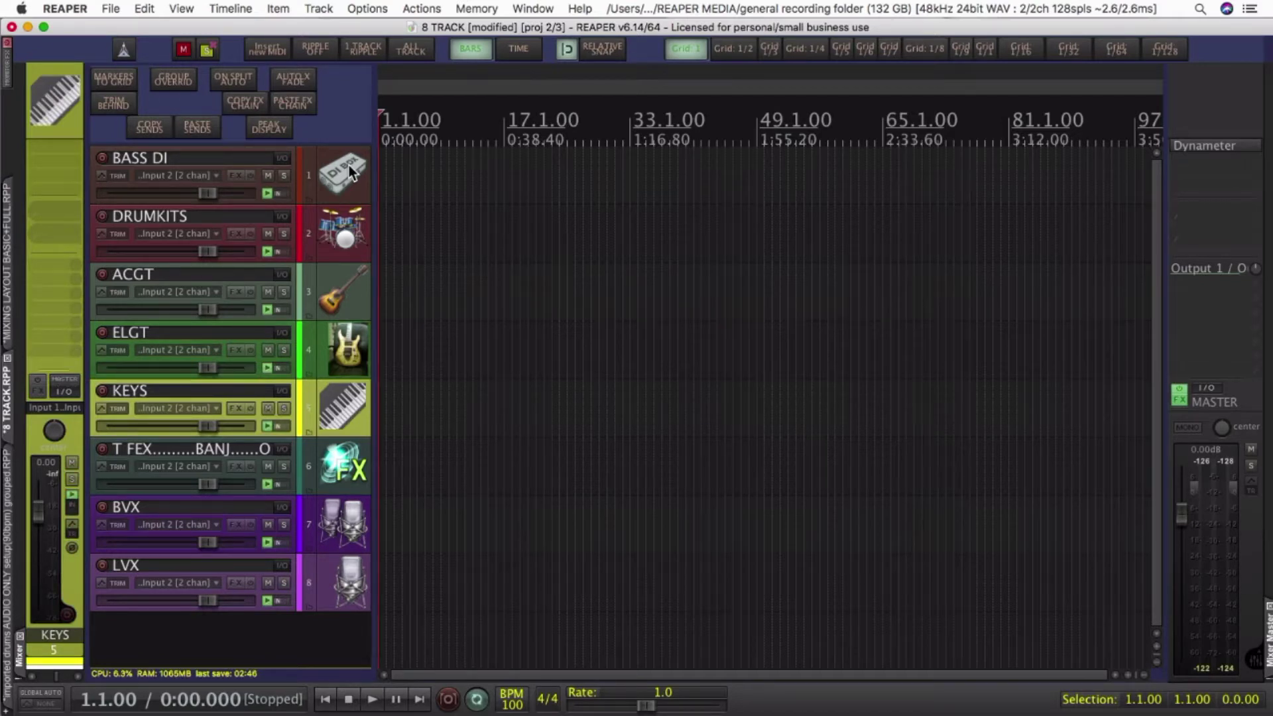
key(Down)
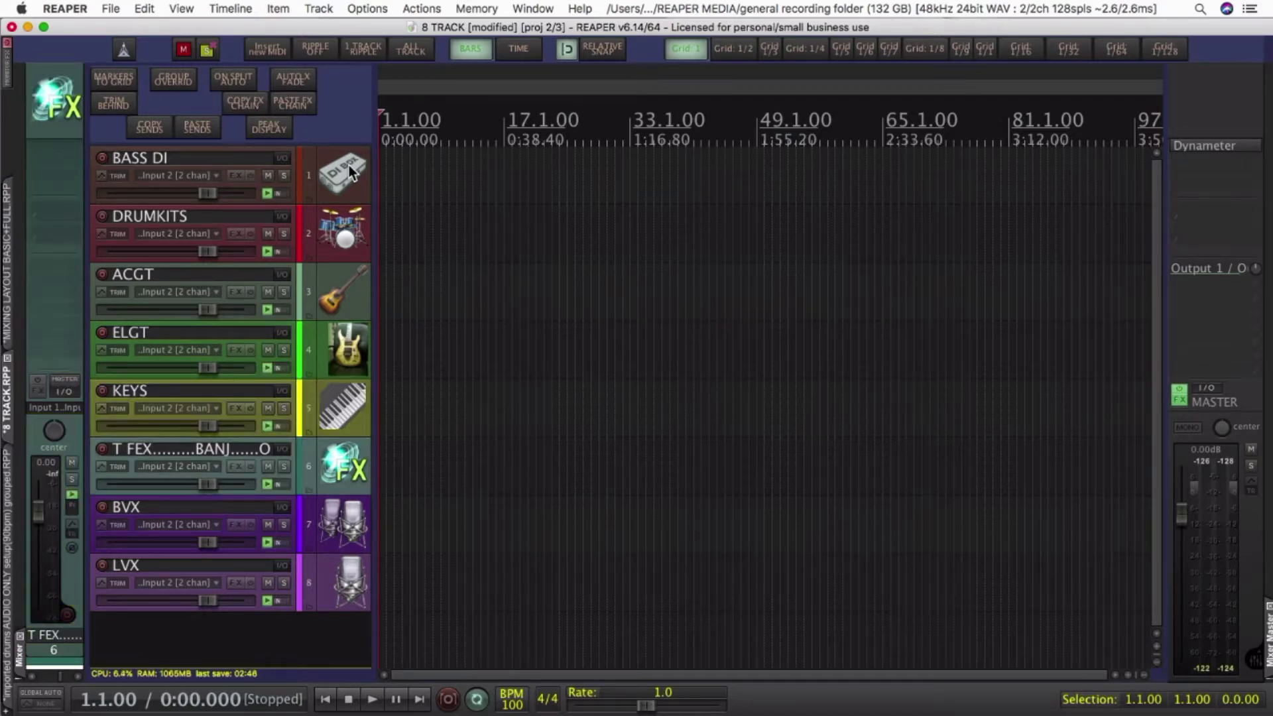
key(Down)
key(Down)
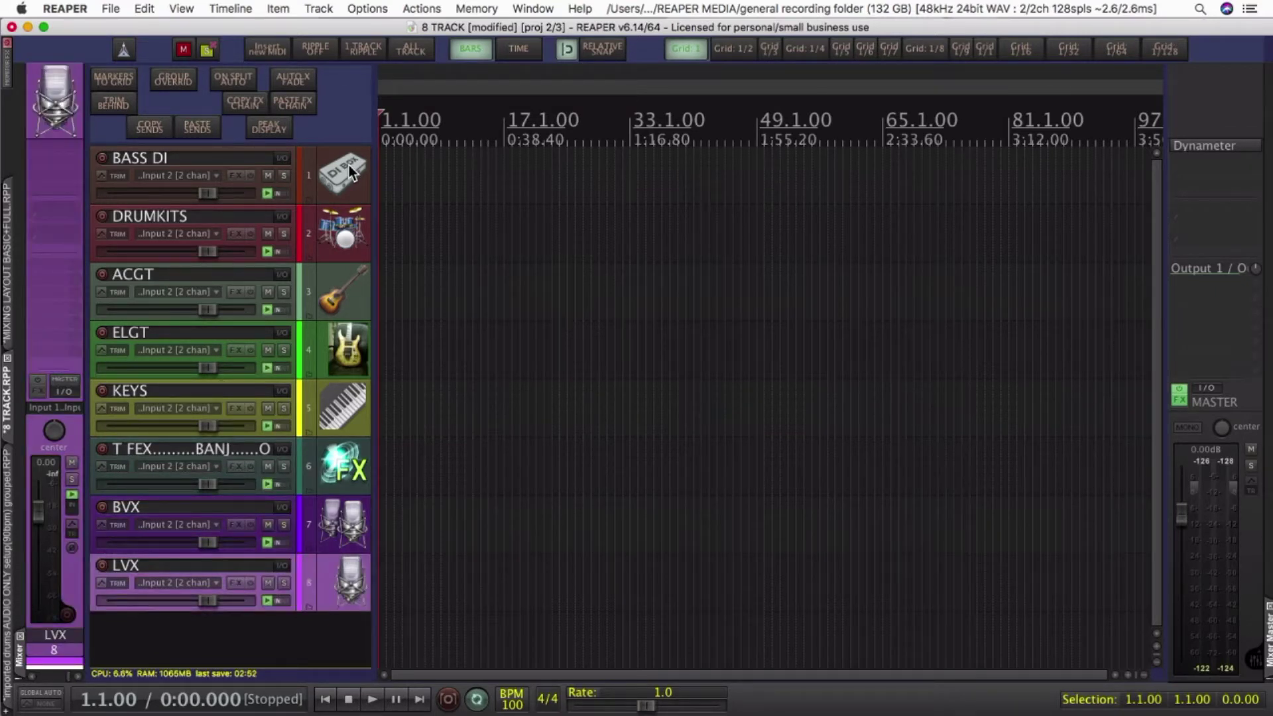
key(Up)
key(Up)
click(350, 174)
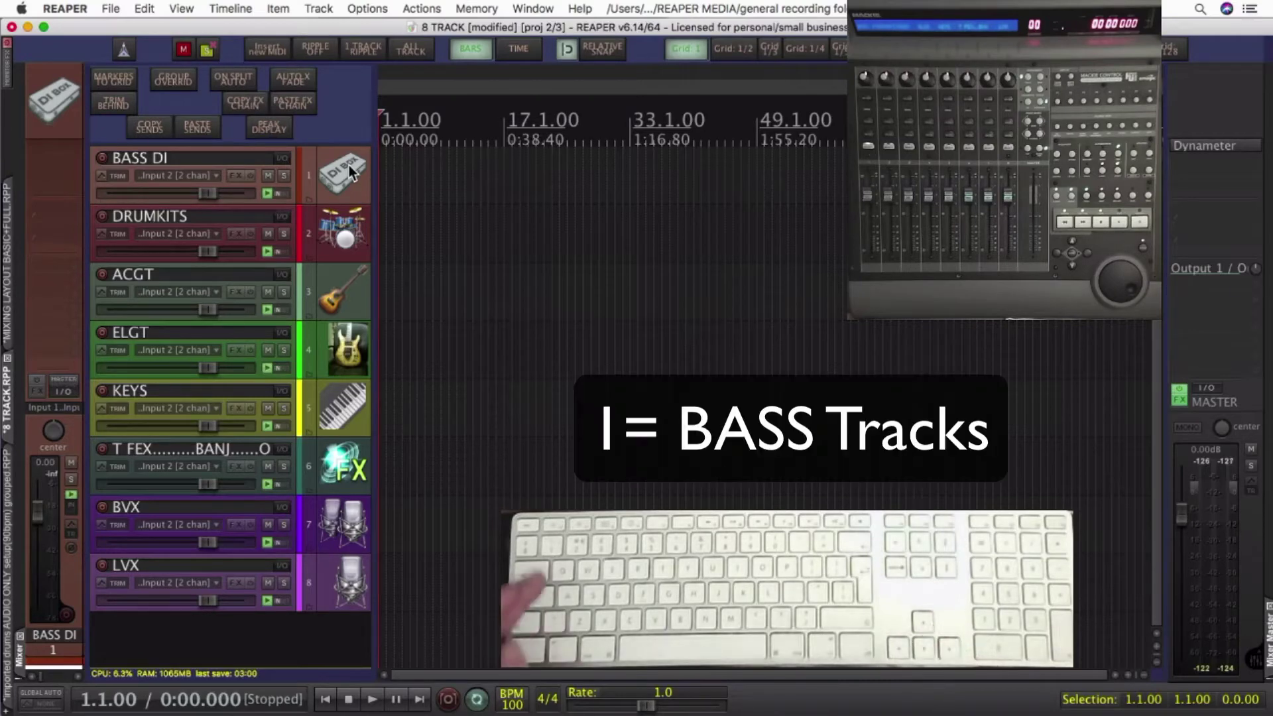
key(1)
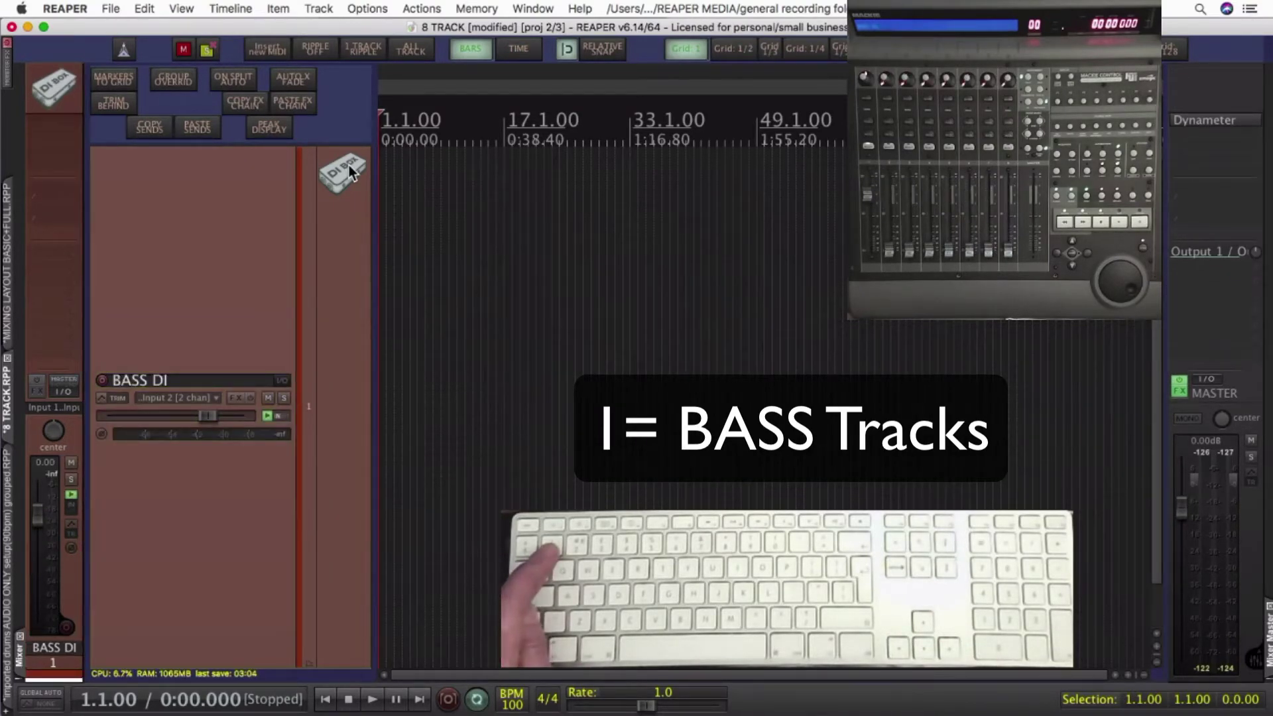
key(a)
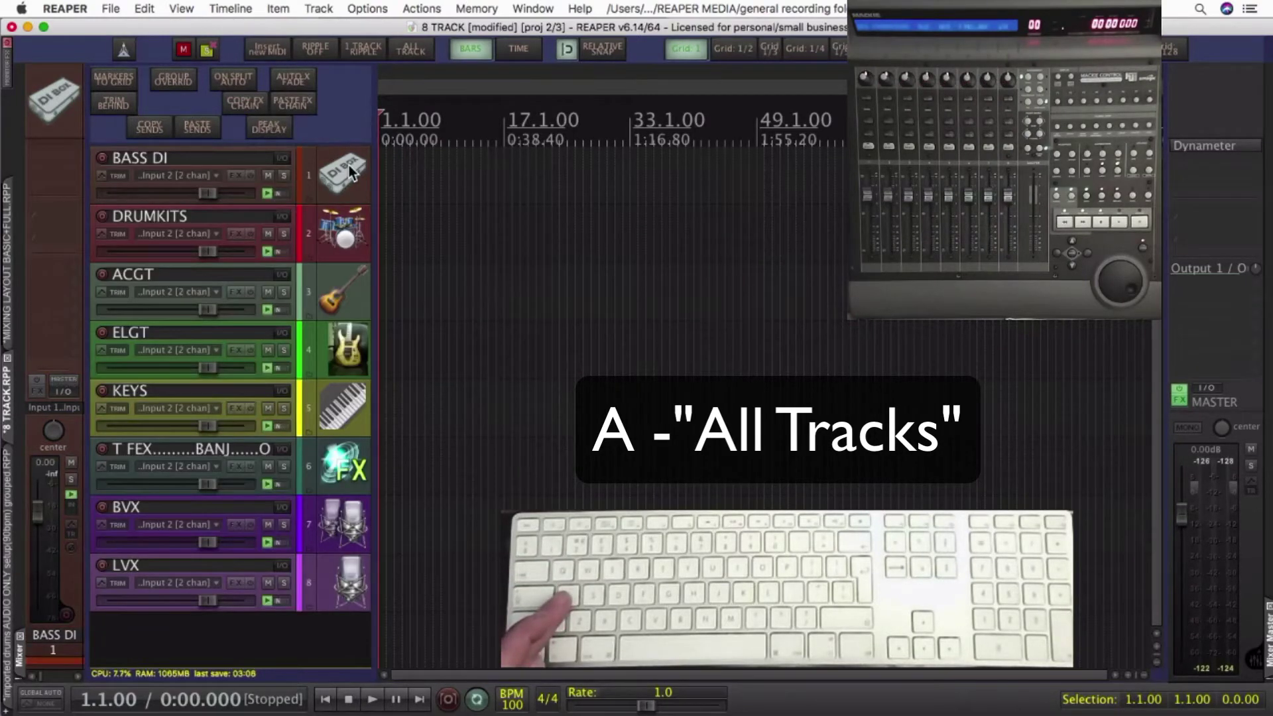
key(2)
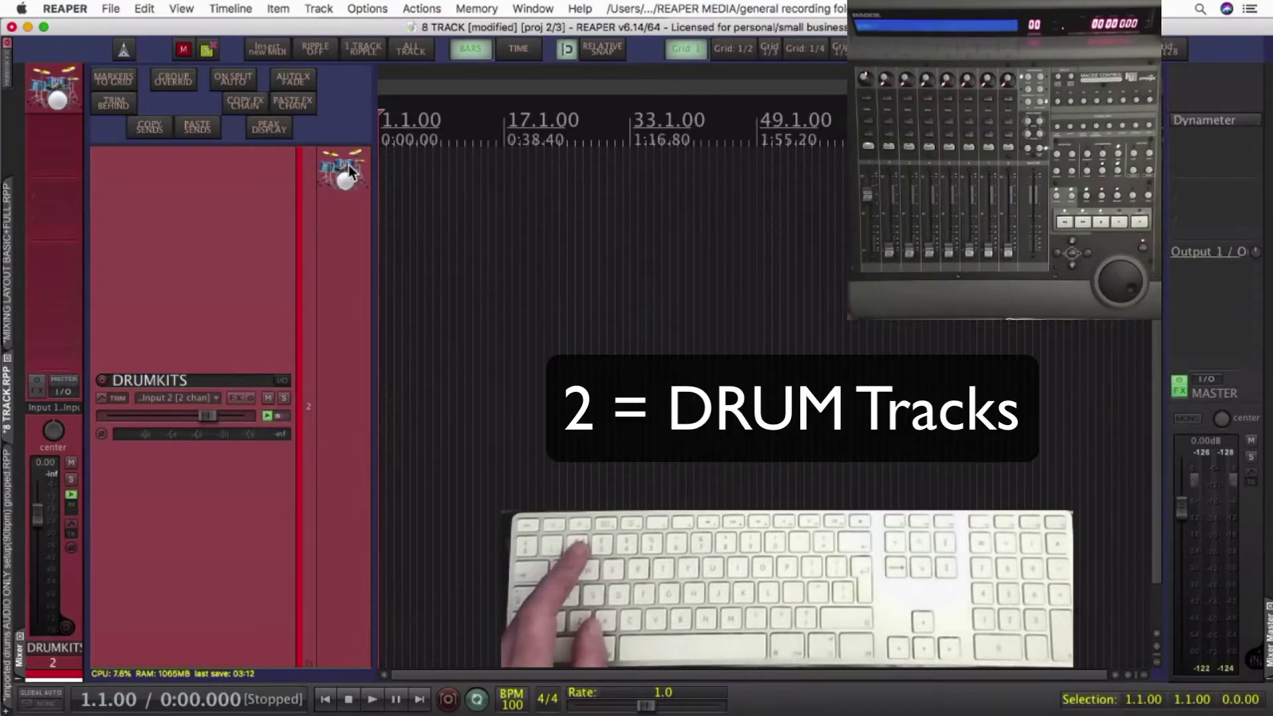
key(3)
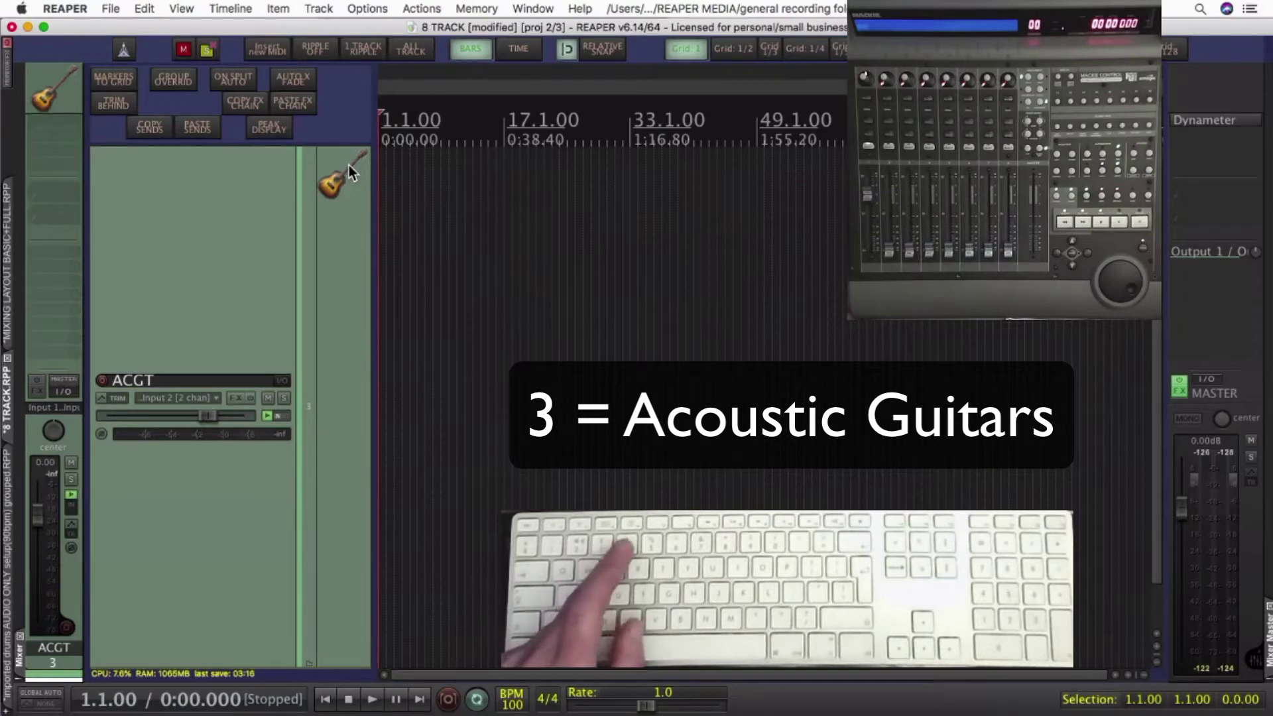
key(4)
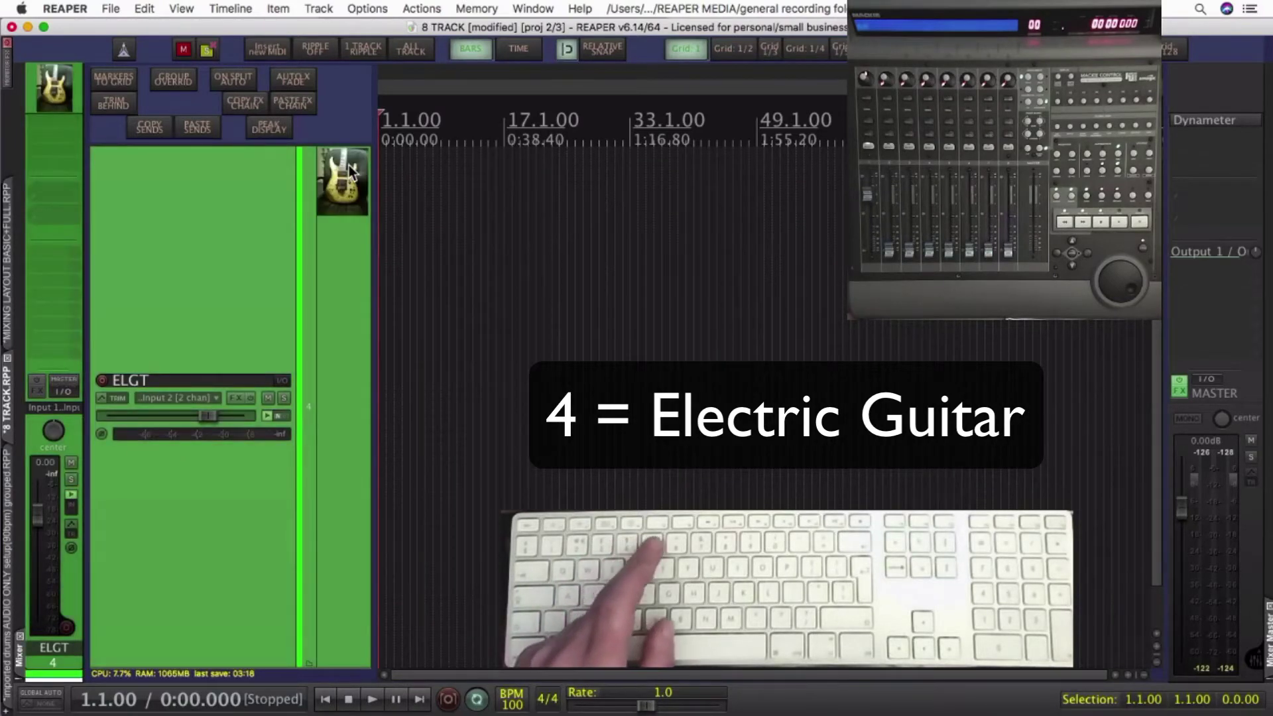
key(5)
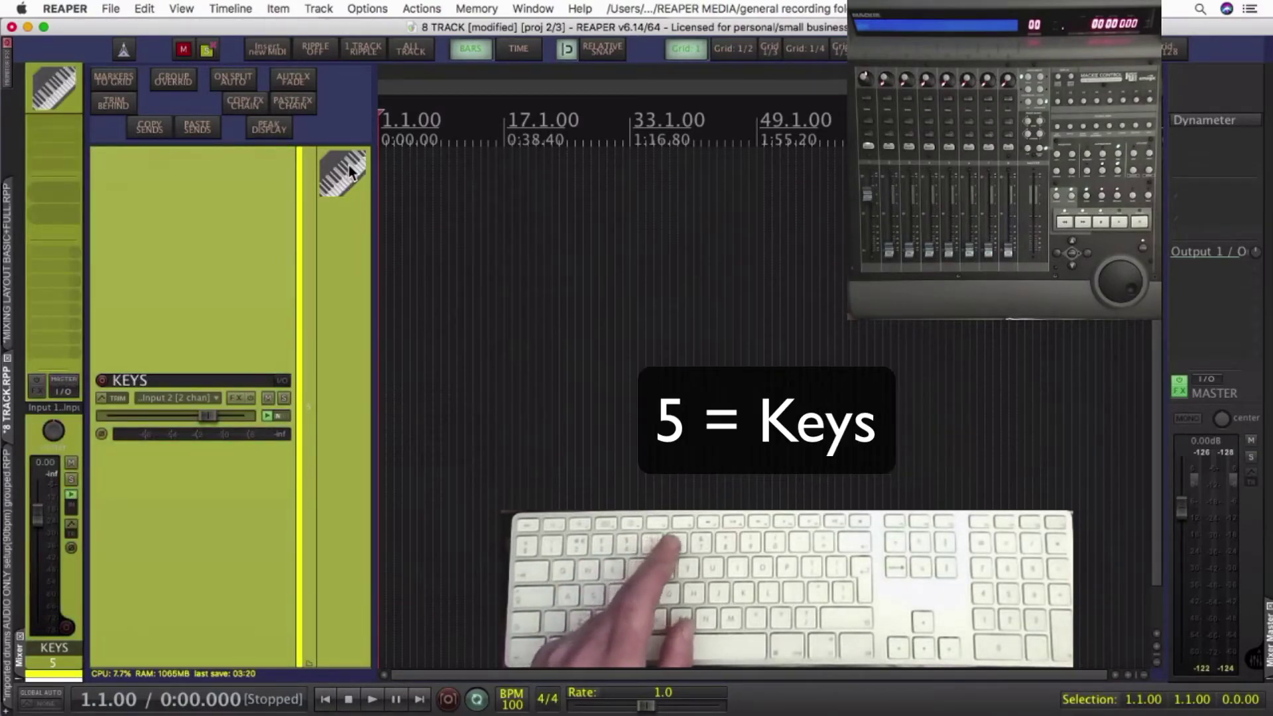
key(6)
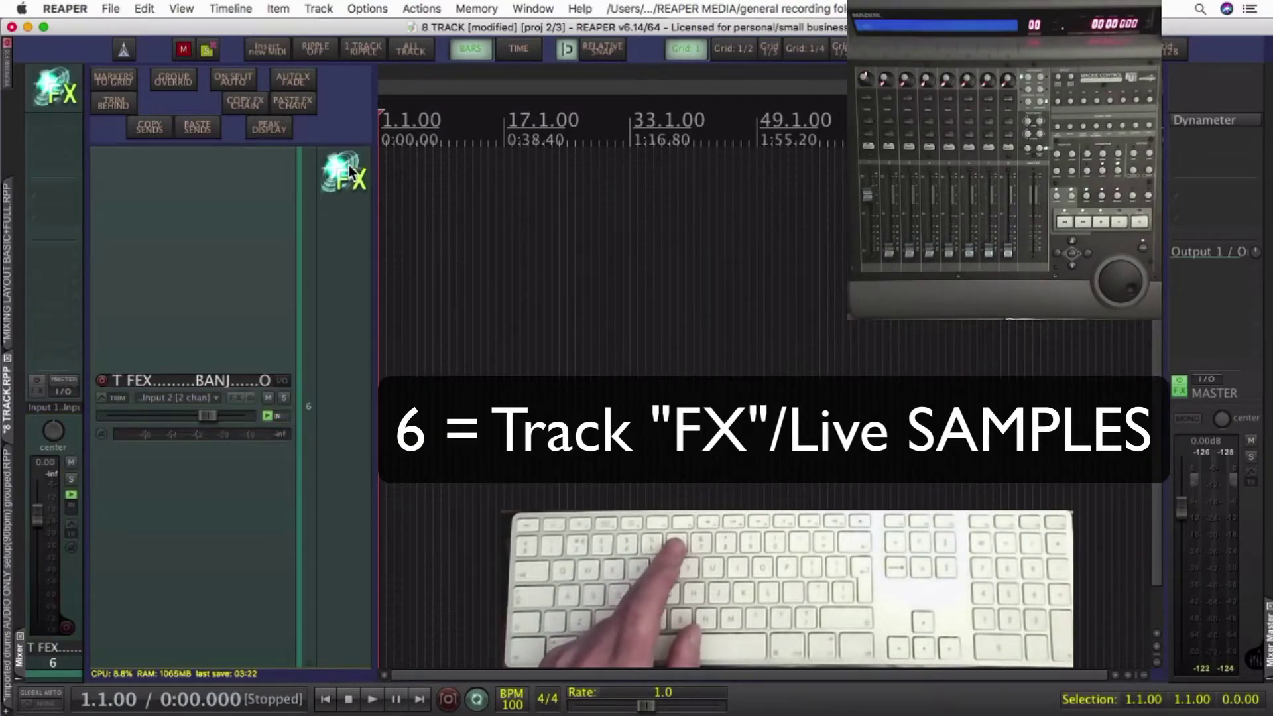
key(7)
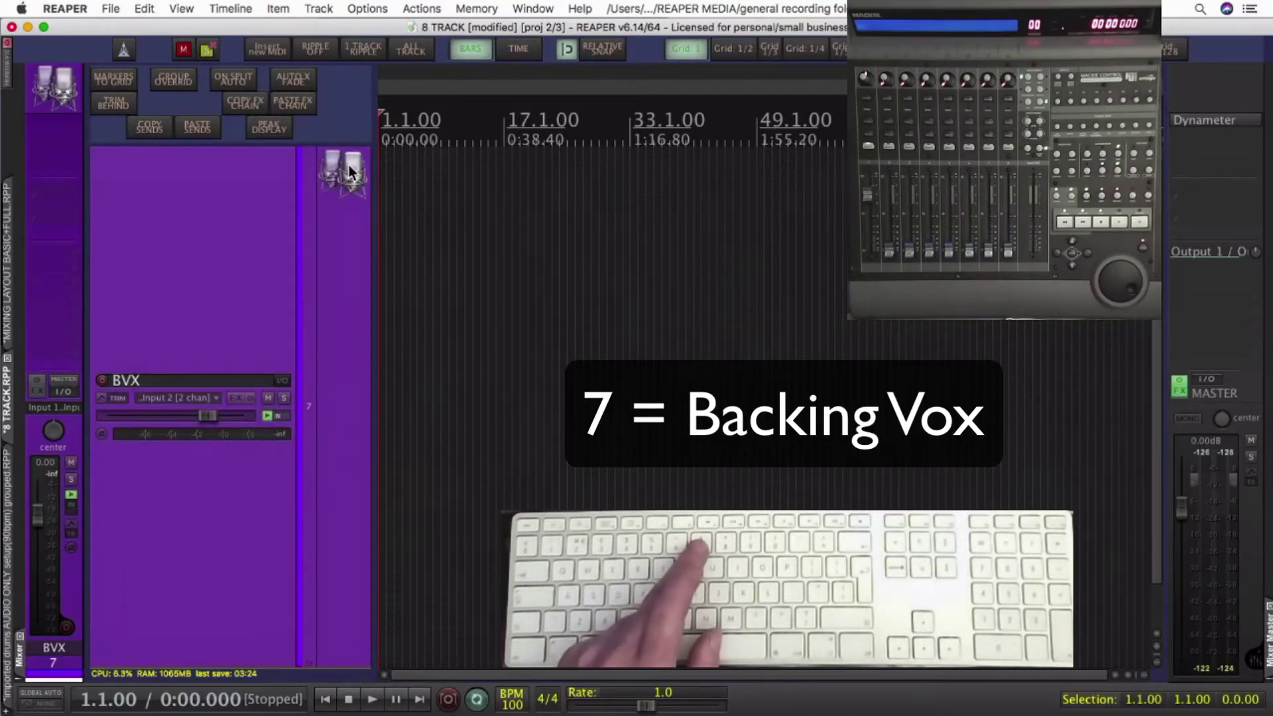
key(8)
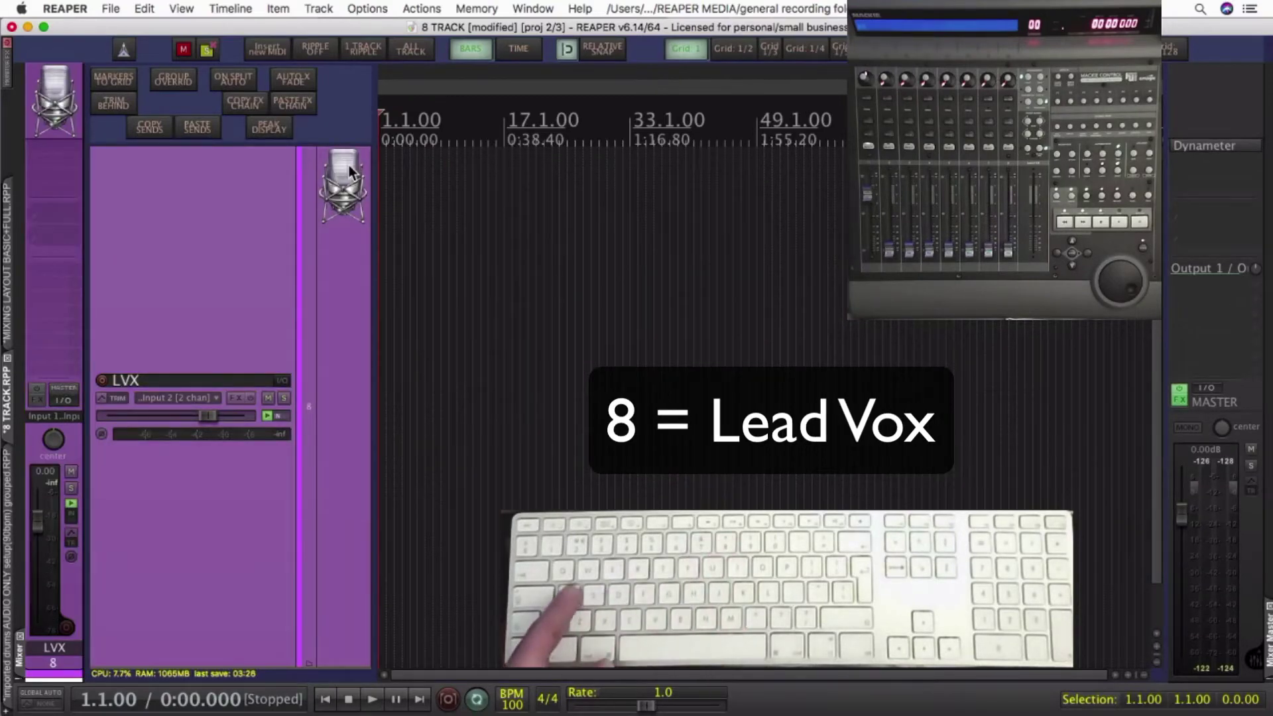
key(a)
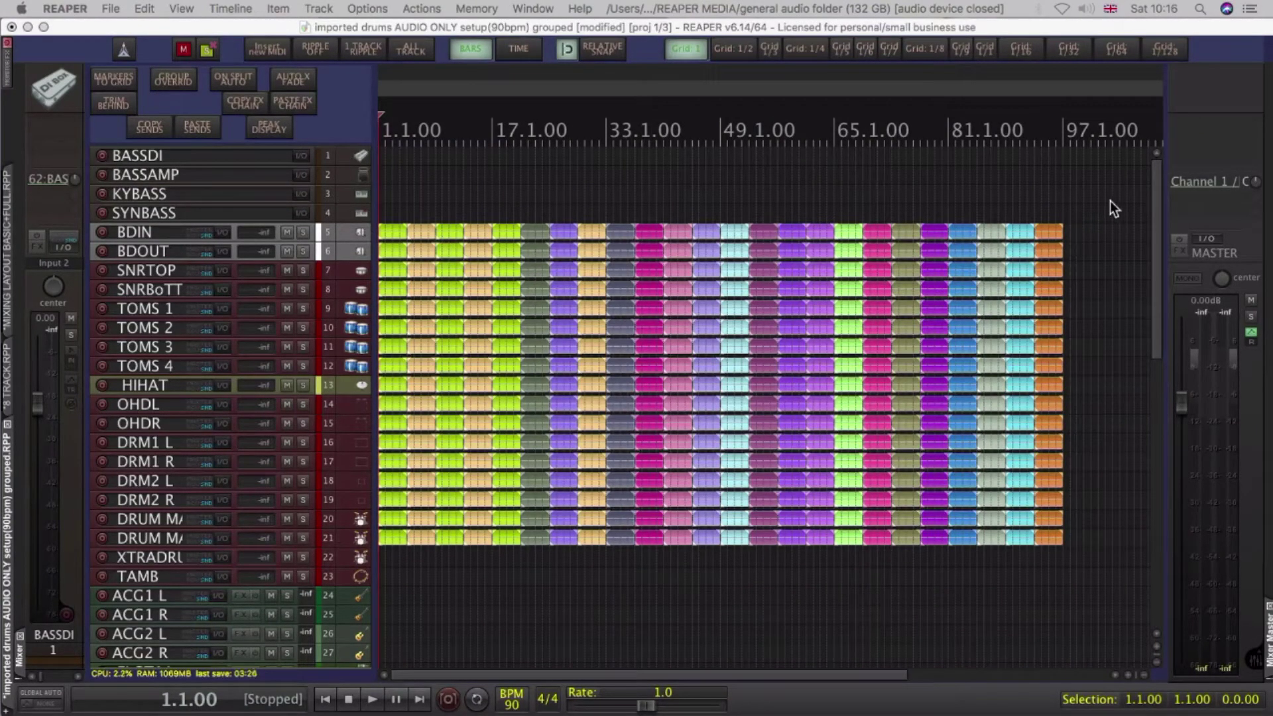
drag(1157, 173, 1134, 240)
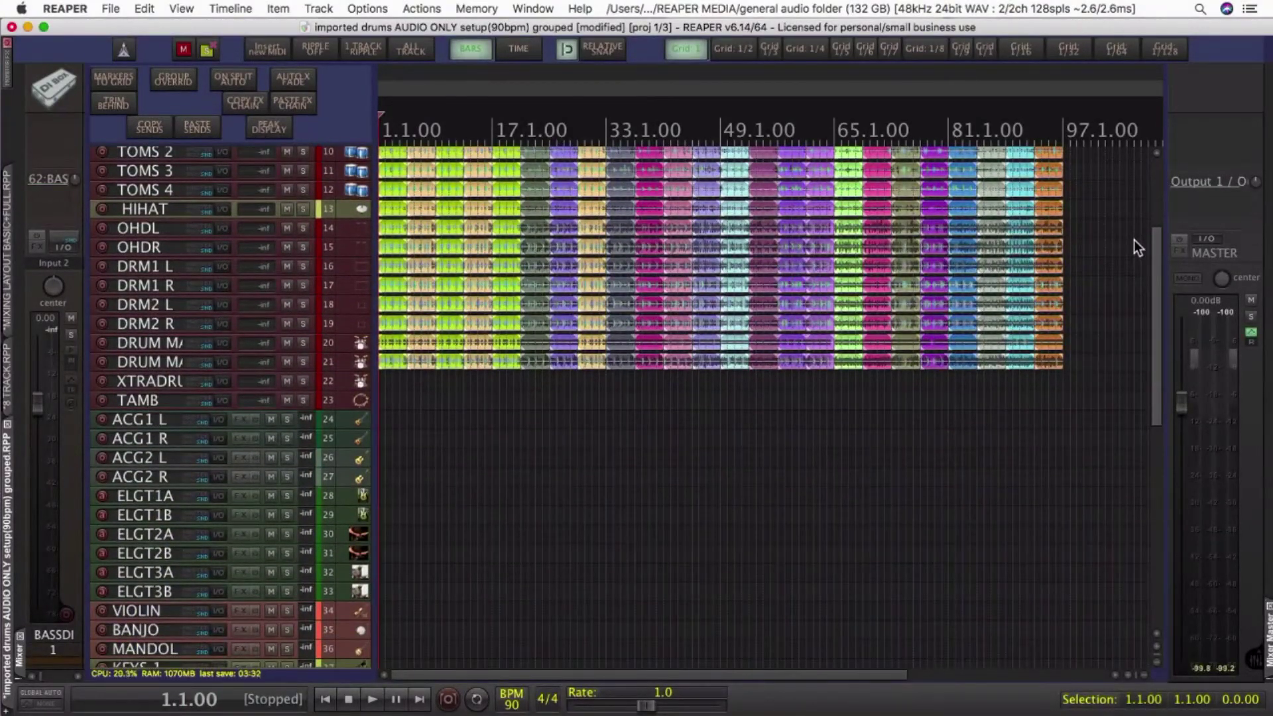
drag(1134, 240, 1124, 174)
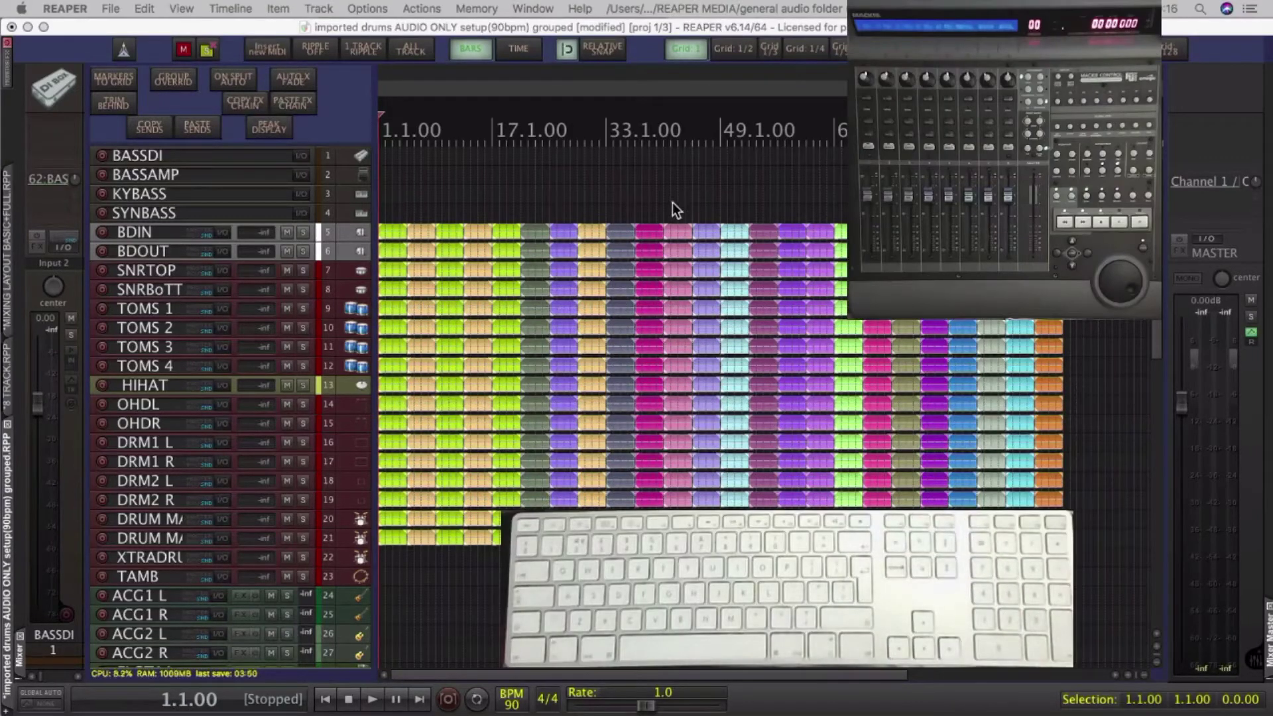
Recall the bass, drum, acoustic guitar, electric guitar and keys track views with hotkeys 1–5.
click(455, 27)
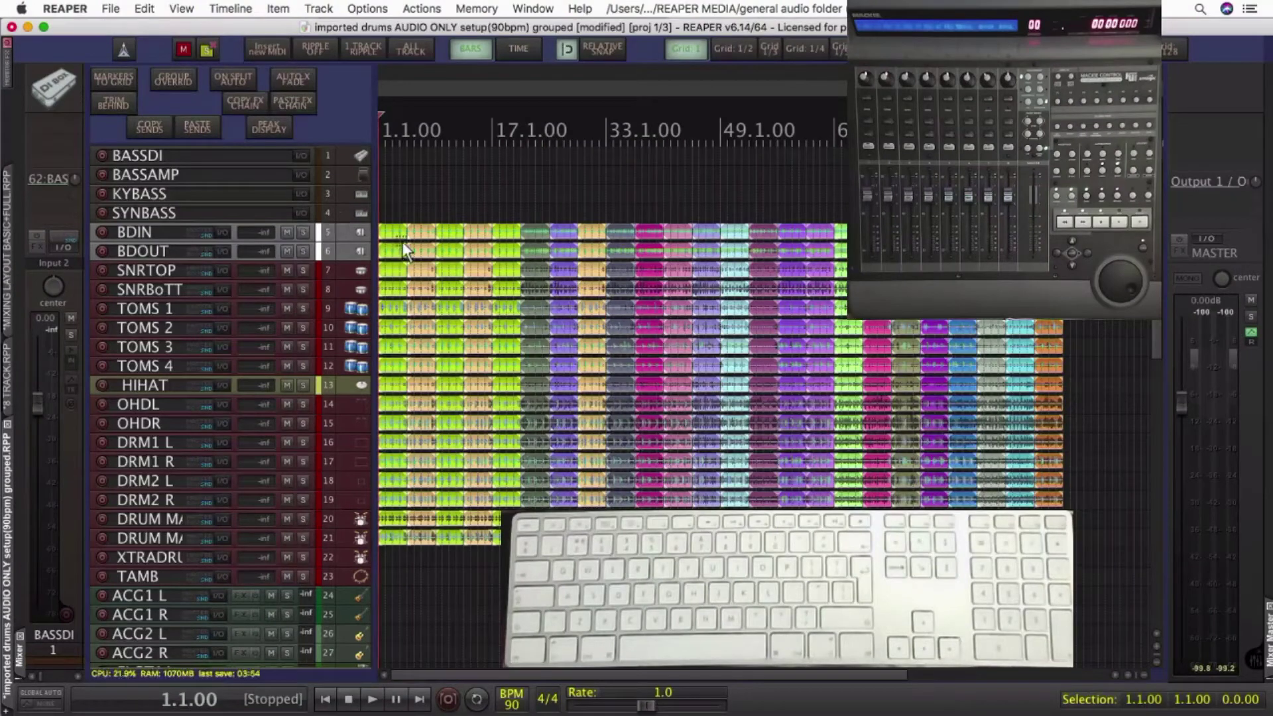
key(1)
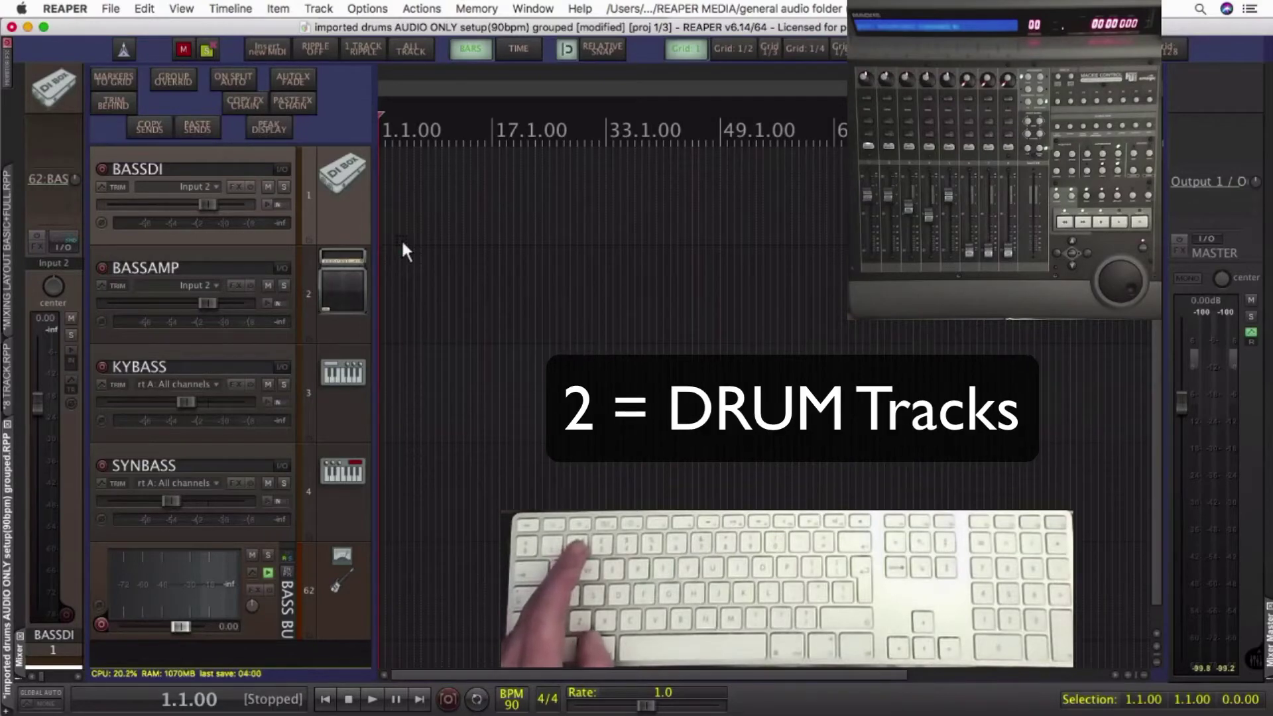
key(2)
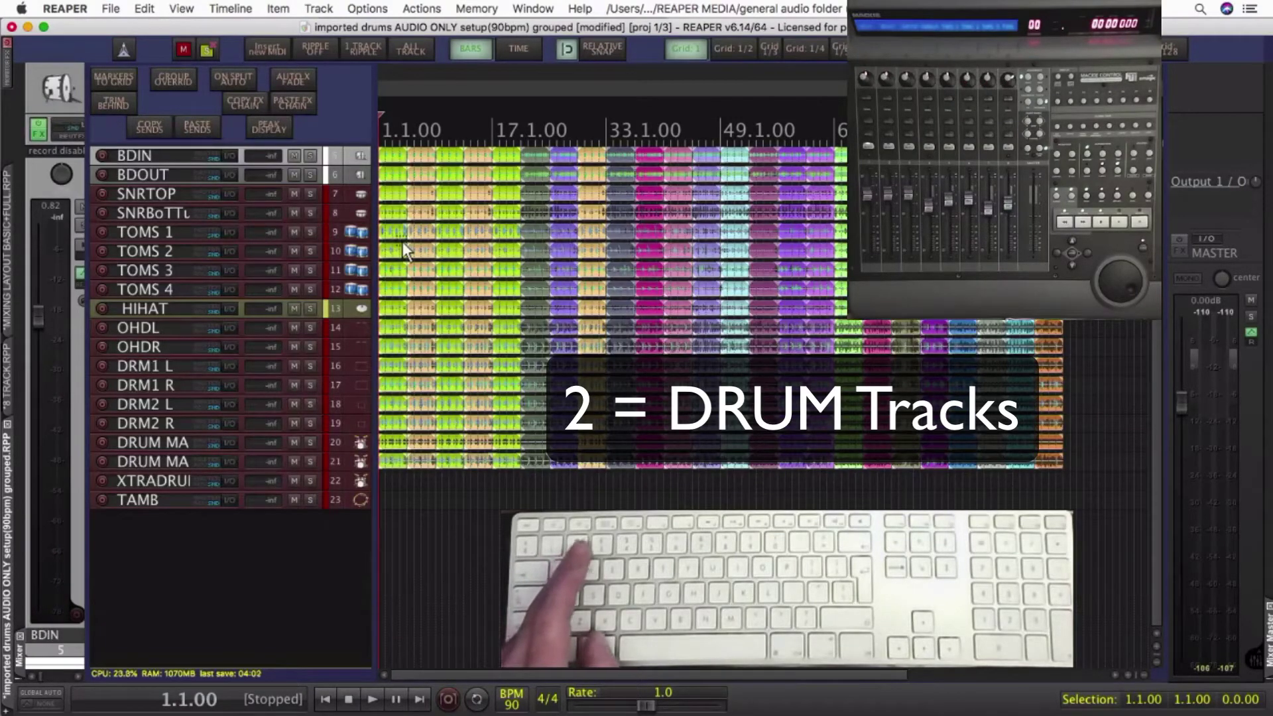
key(3)
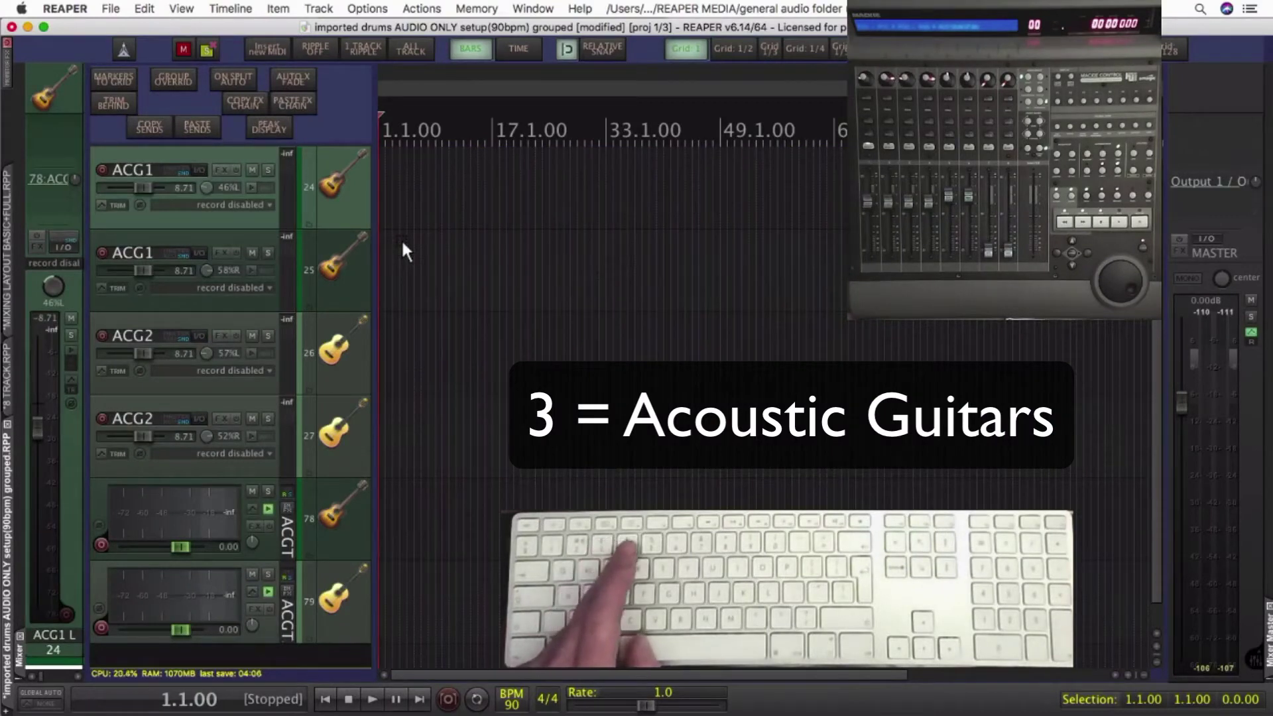
key(4)
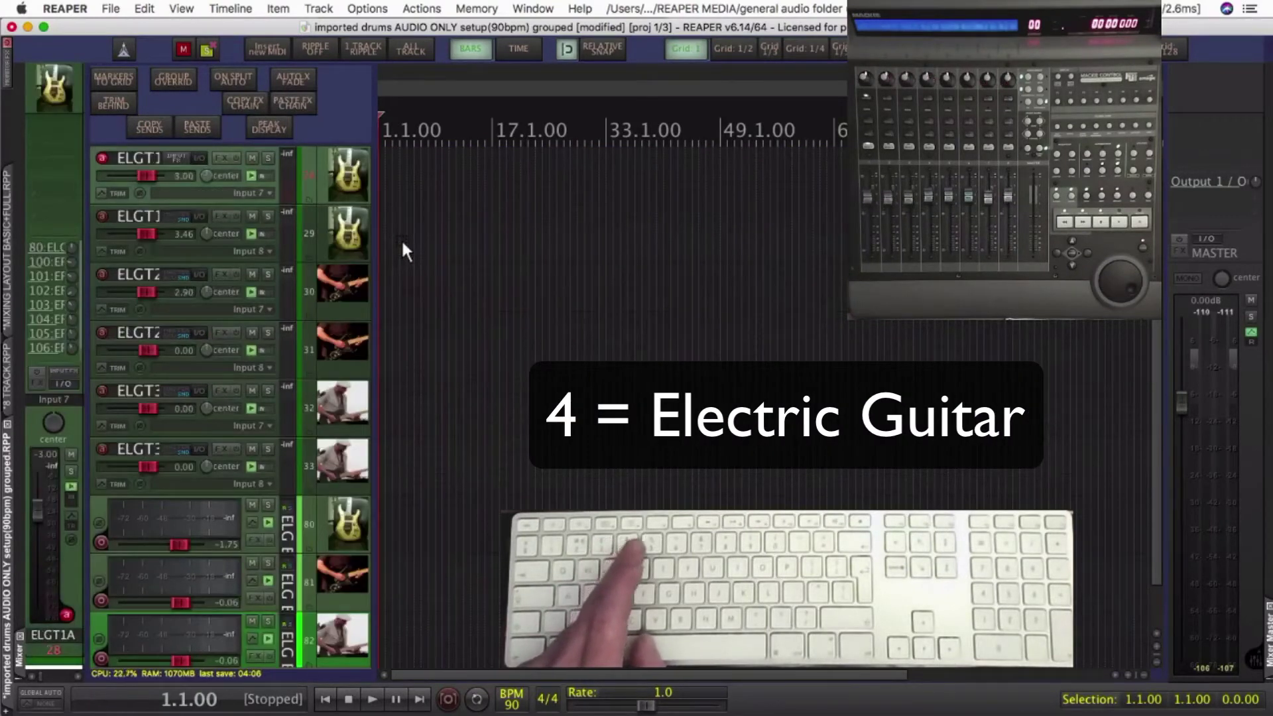
key(5)
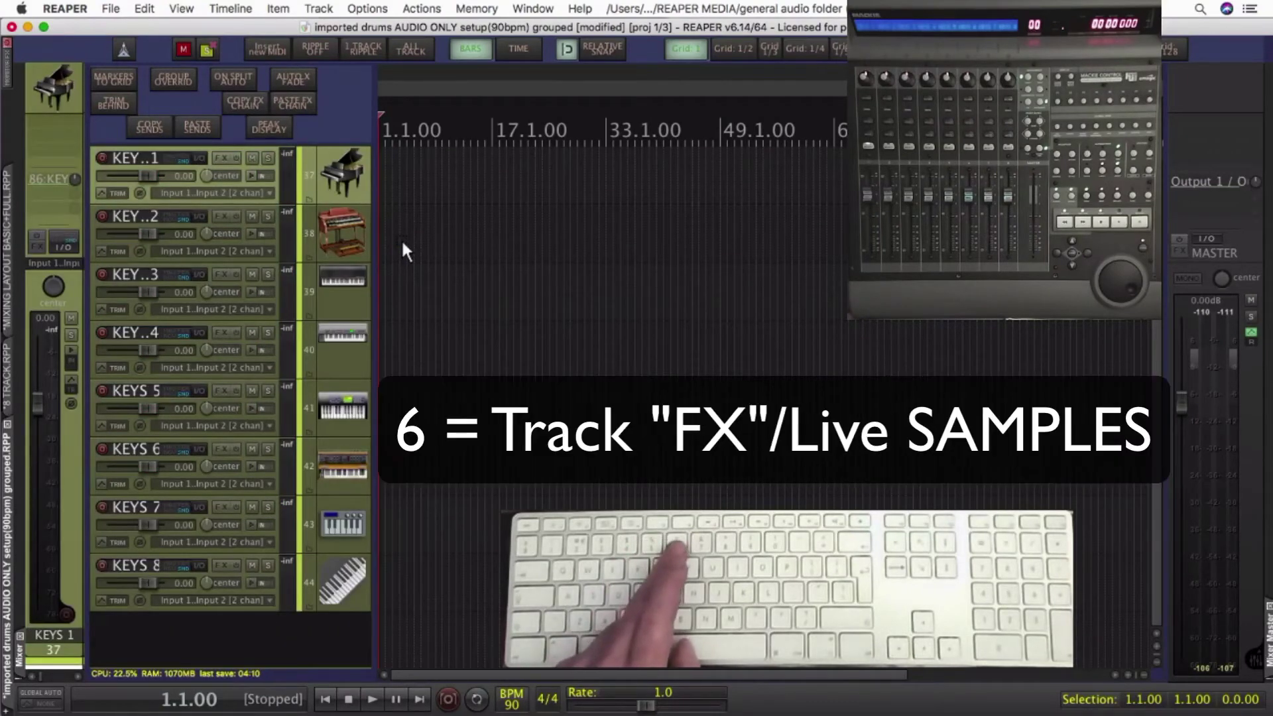
Recall the T FEX live samples, backing vocal, lead vocal and EFX send views with hotkeys 6–9.
key(6)
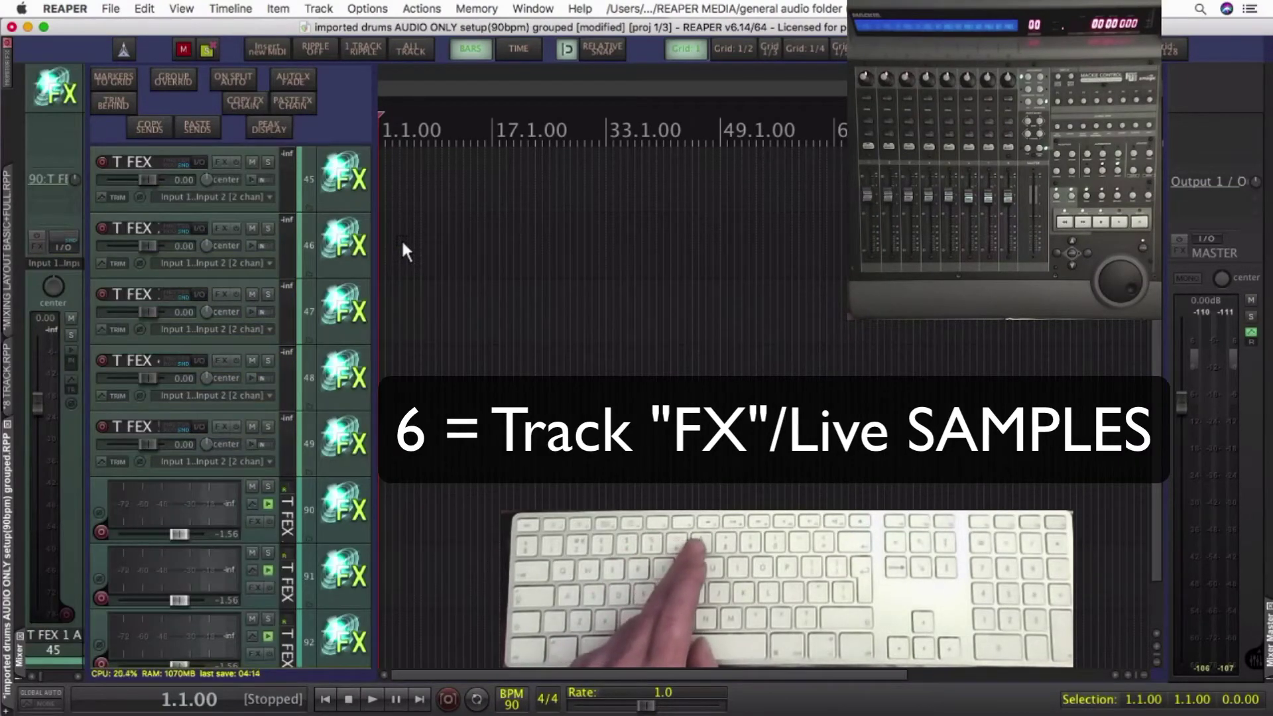
key(7)
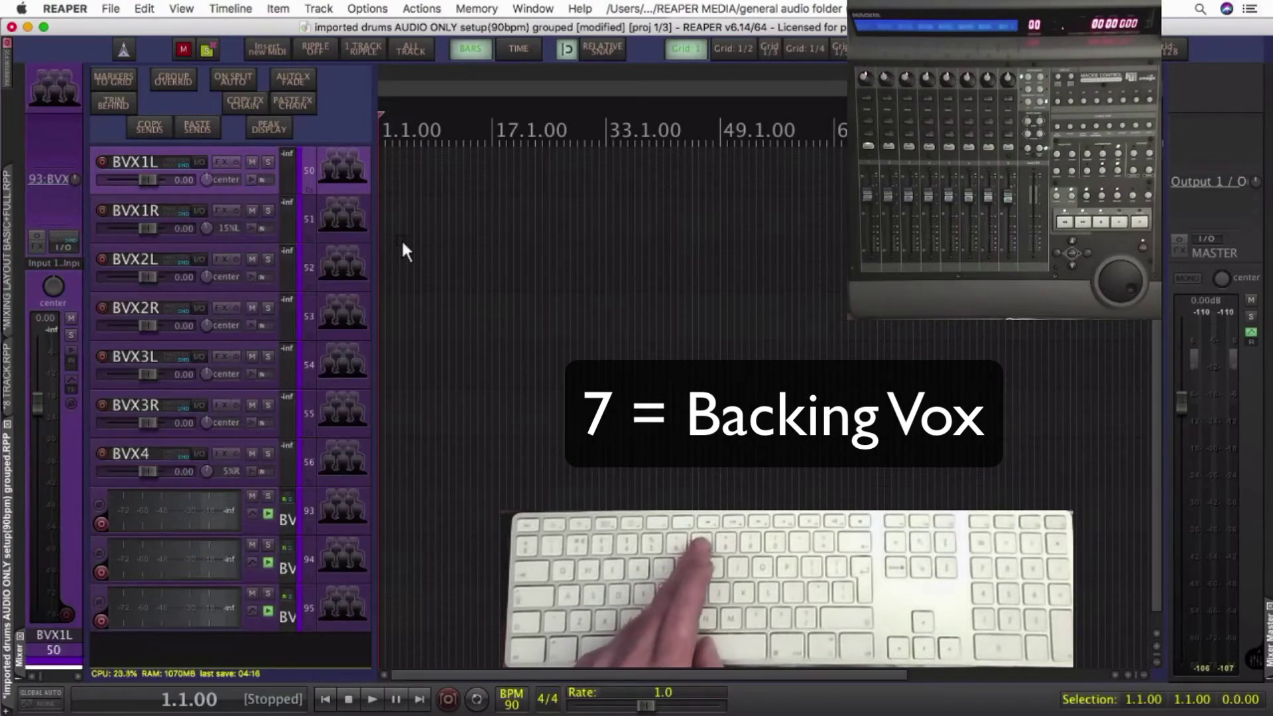
key(8)
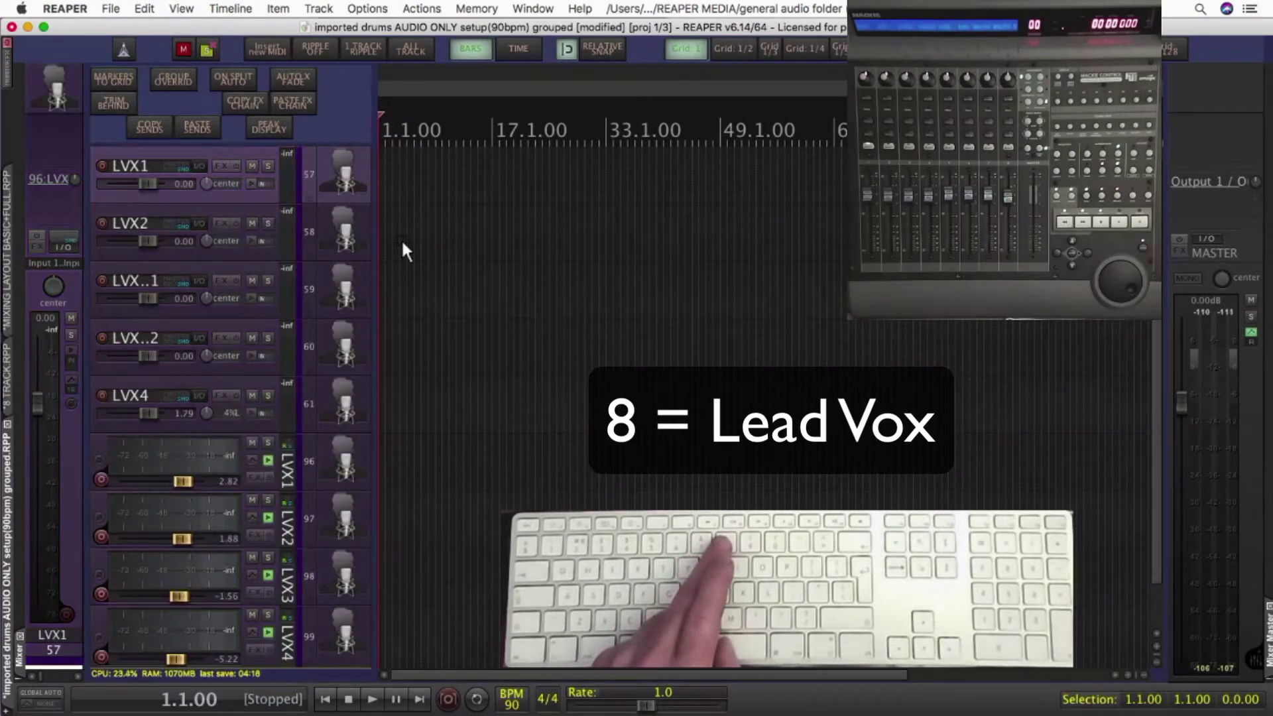
key(9)
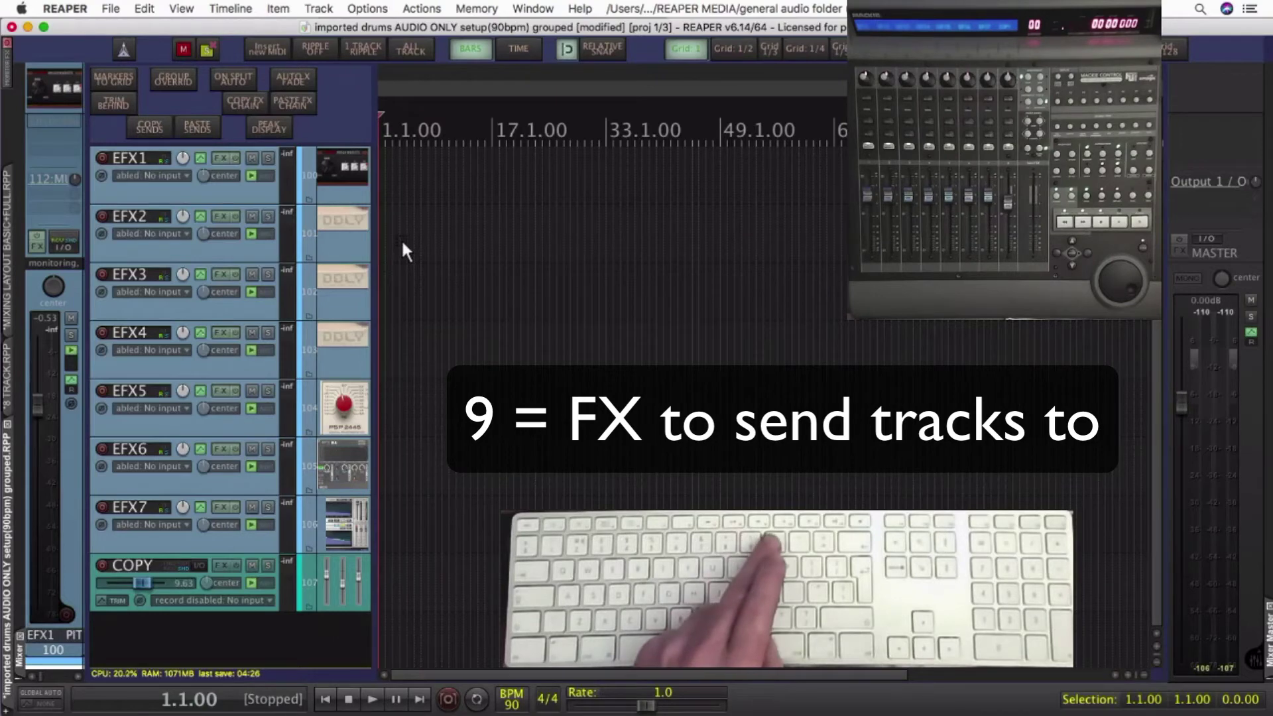
Show the final output busses, then switch between the all-track and buss-only views.
key(0)
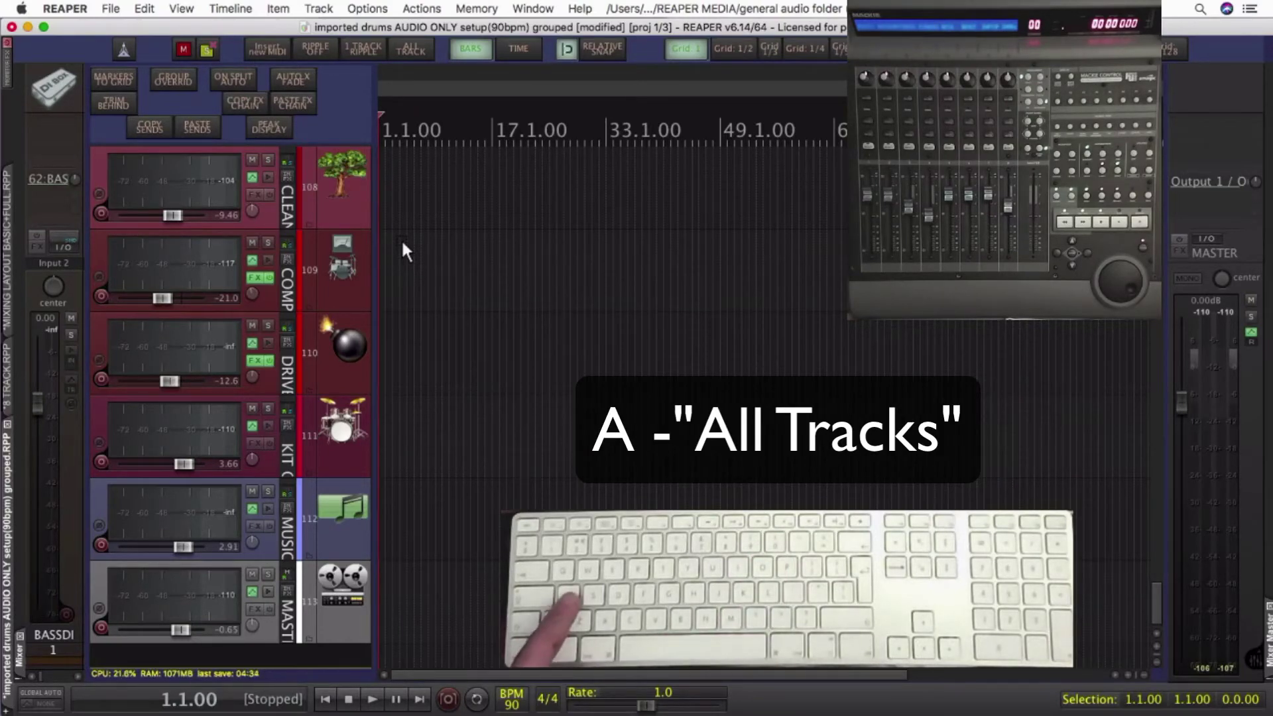
key(a)
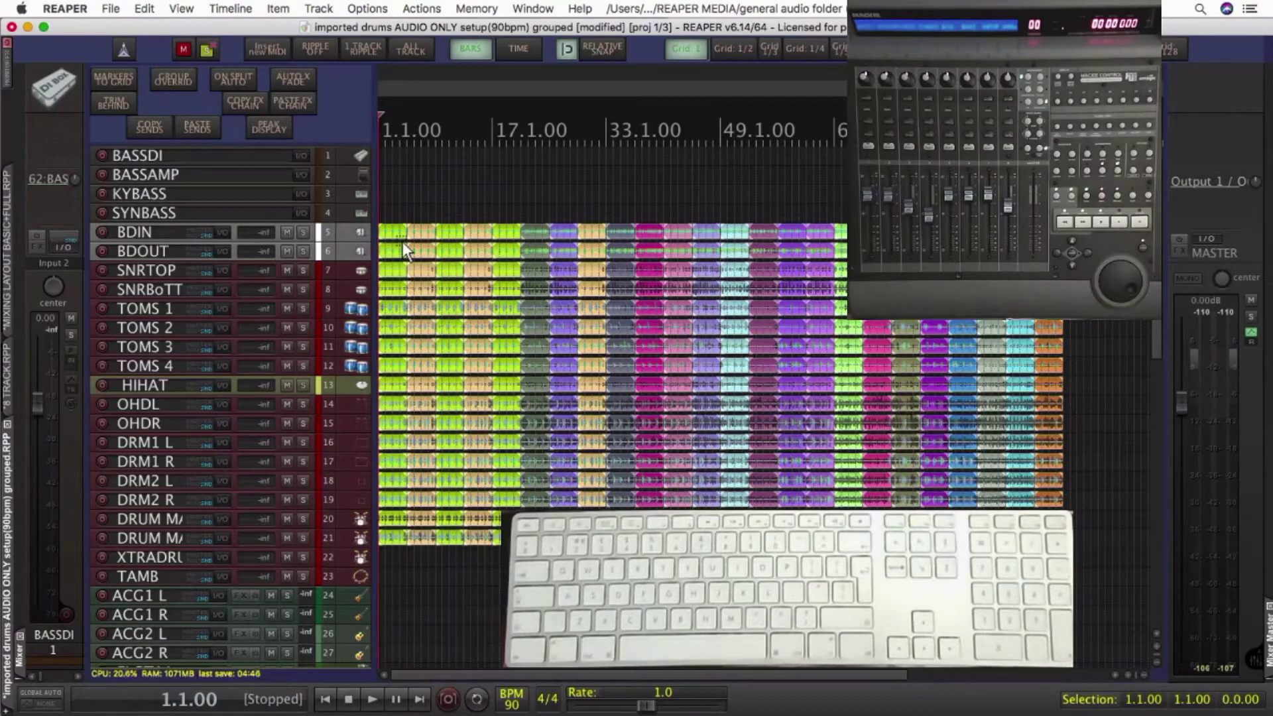
key(b)
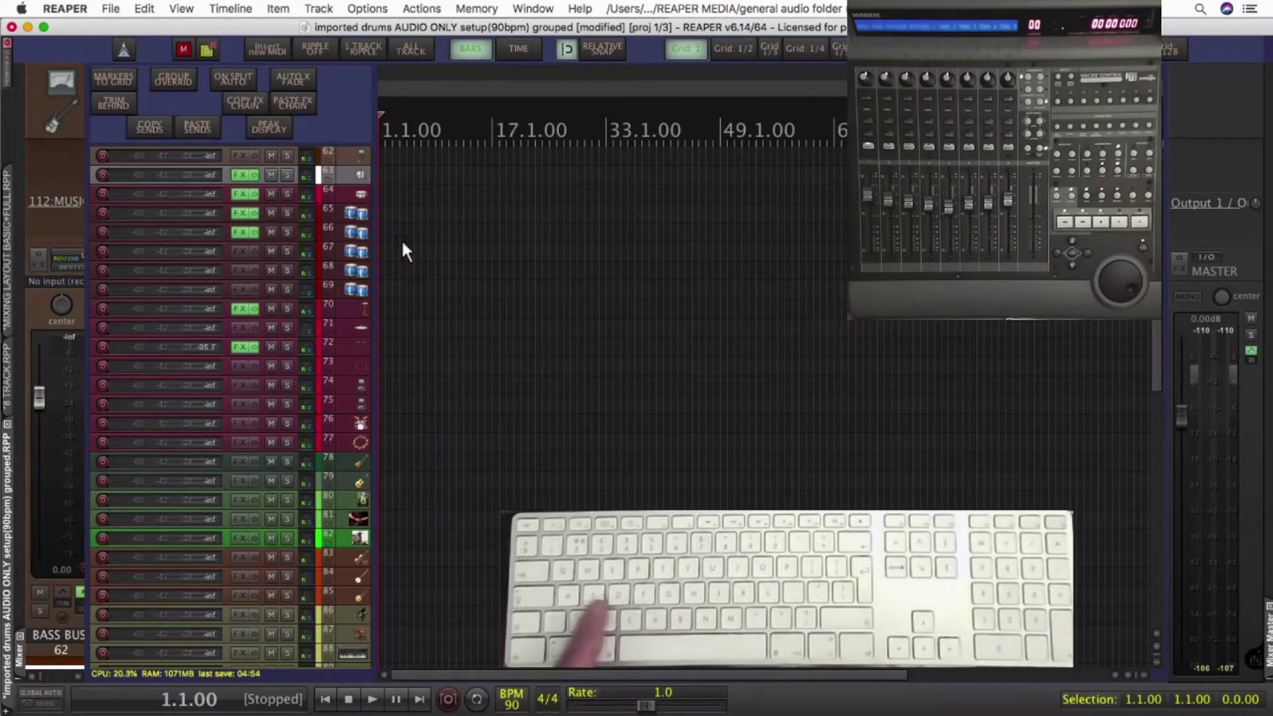
key(a)
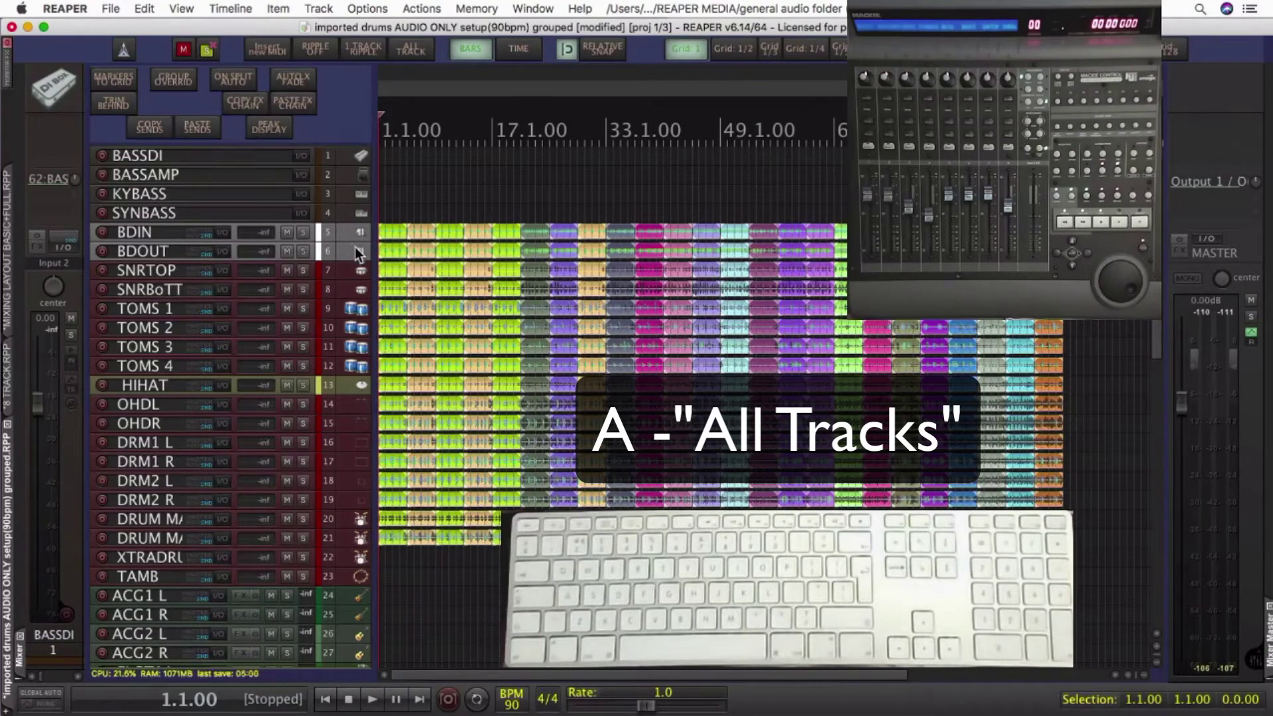
Show the buss tracks, select BD BUSS and scroll down the track list.
key(b)
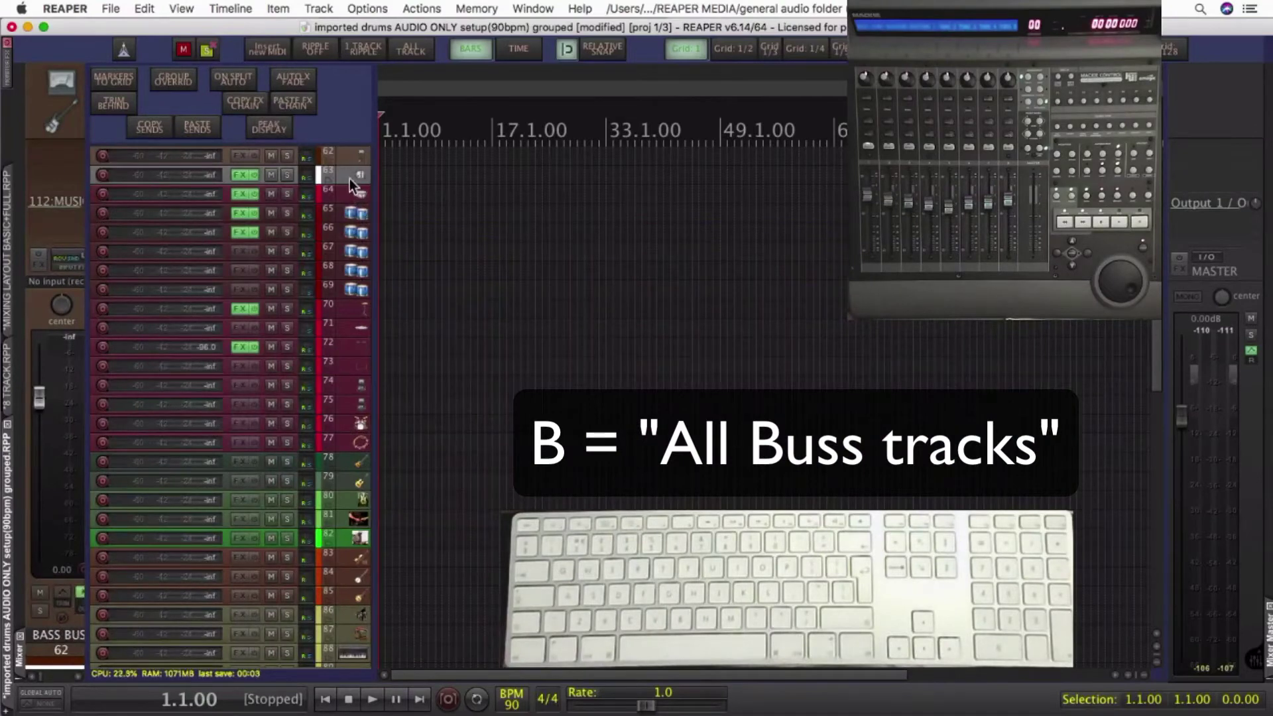
click(349, 178)
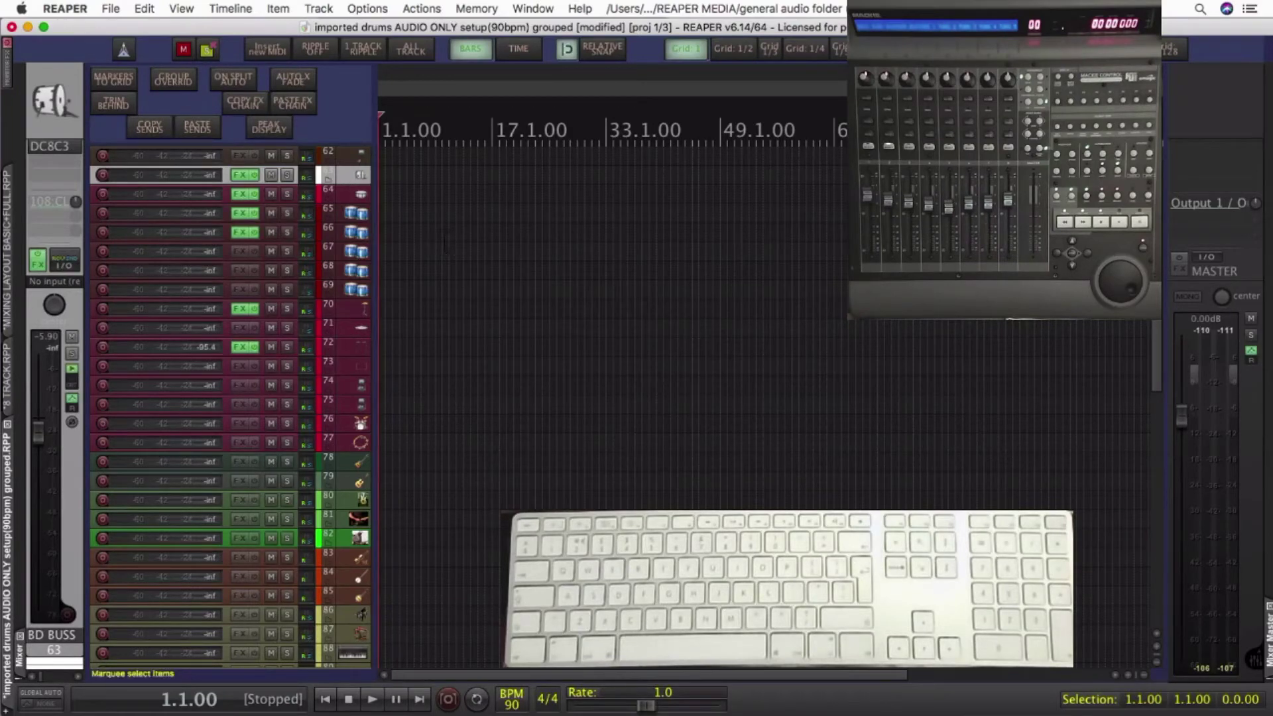
scroll(1158, 323, down, 5)
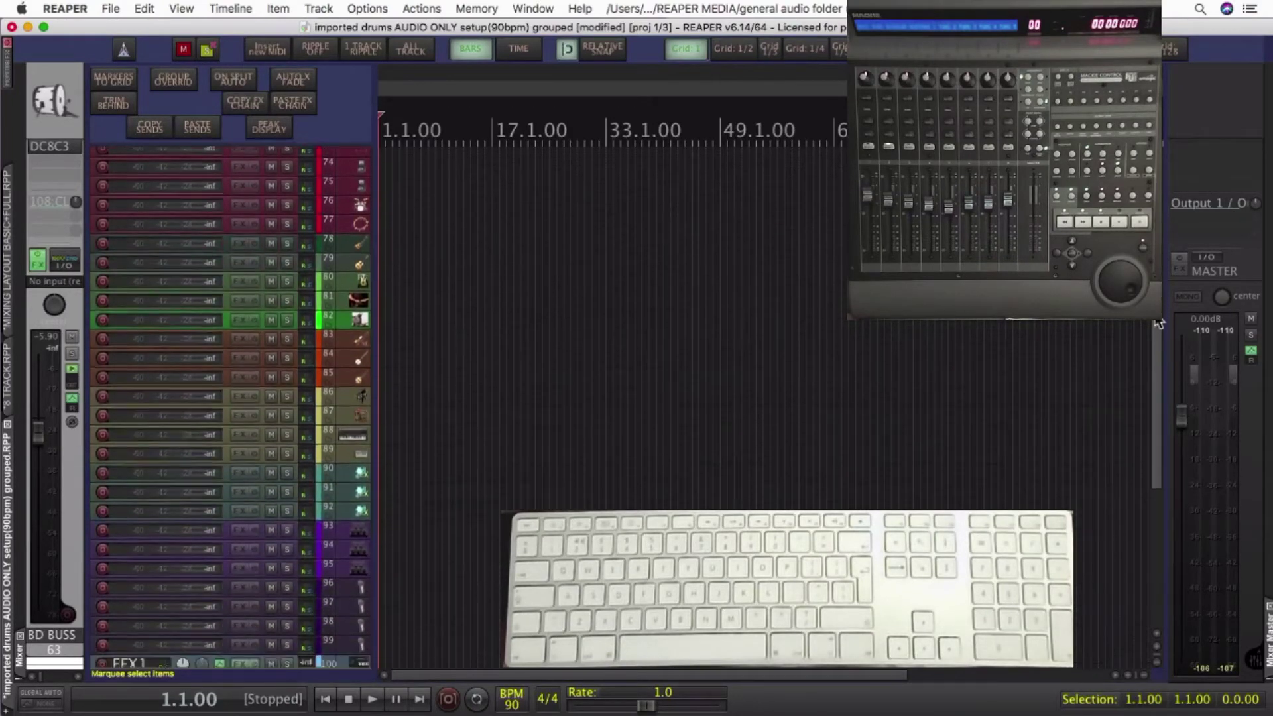
drag(1159, 323, 1161, 363)
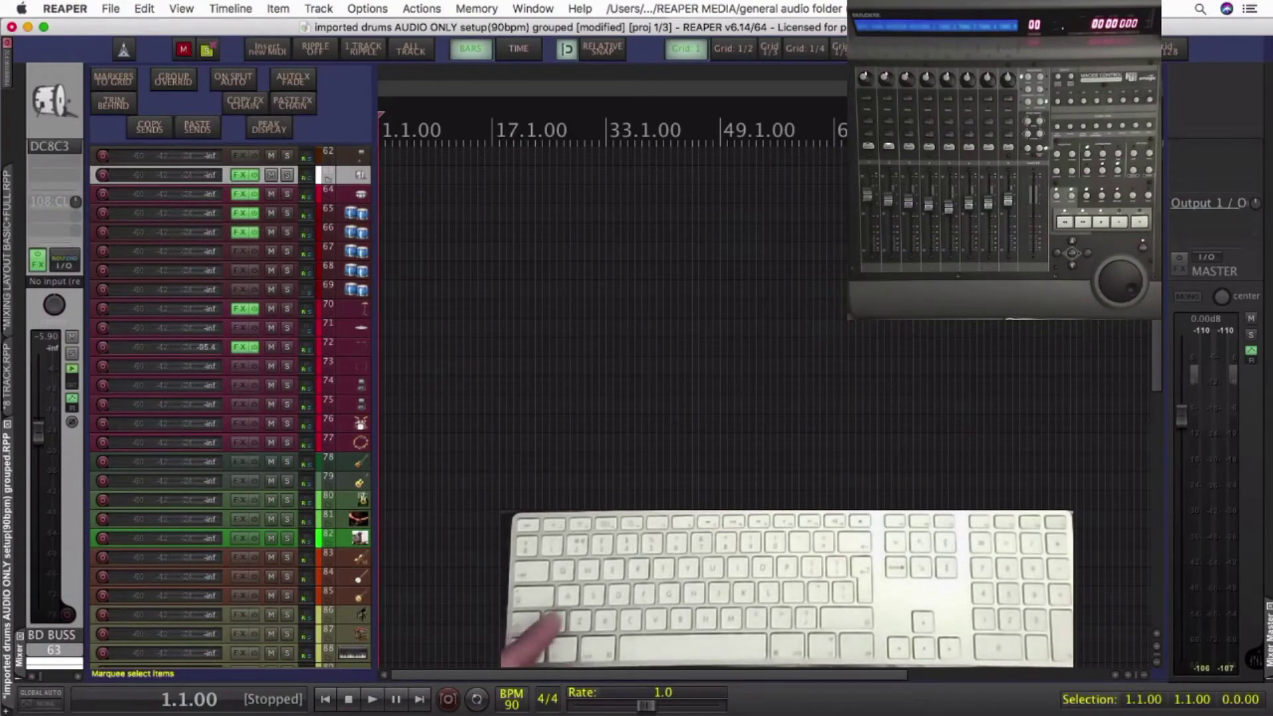
Toggle the all-track and buss views, then show the bass tracks, BASS BUSS and drum busses.
key(a)
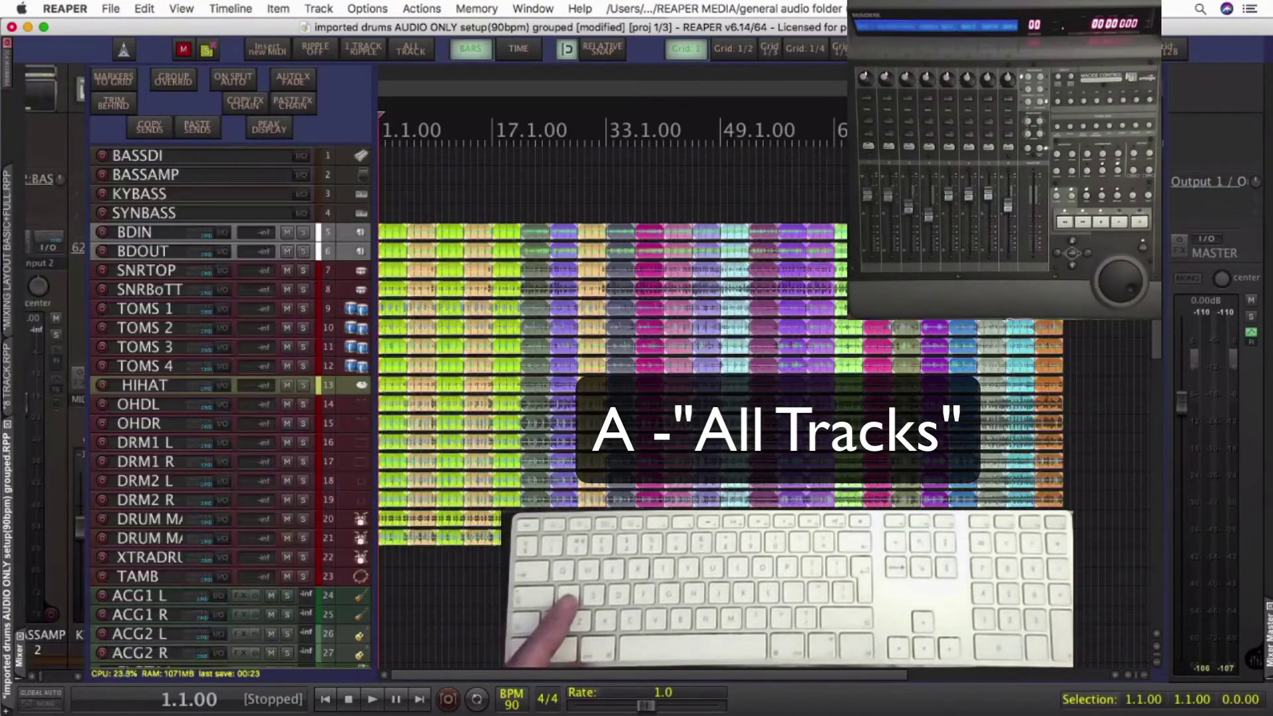
key(b)
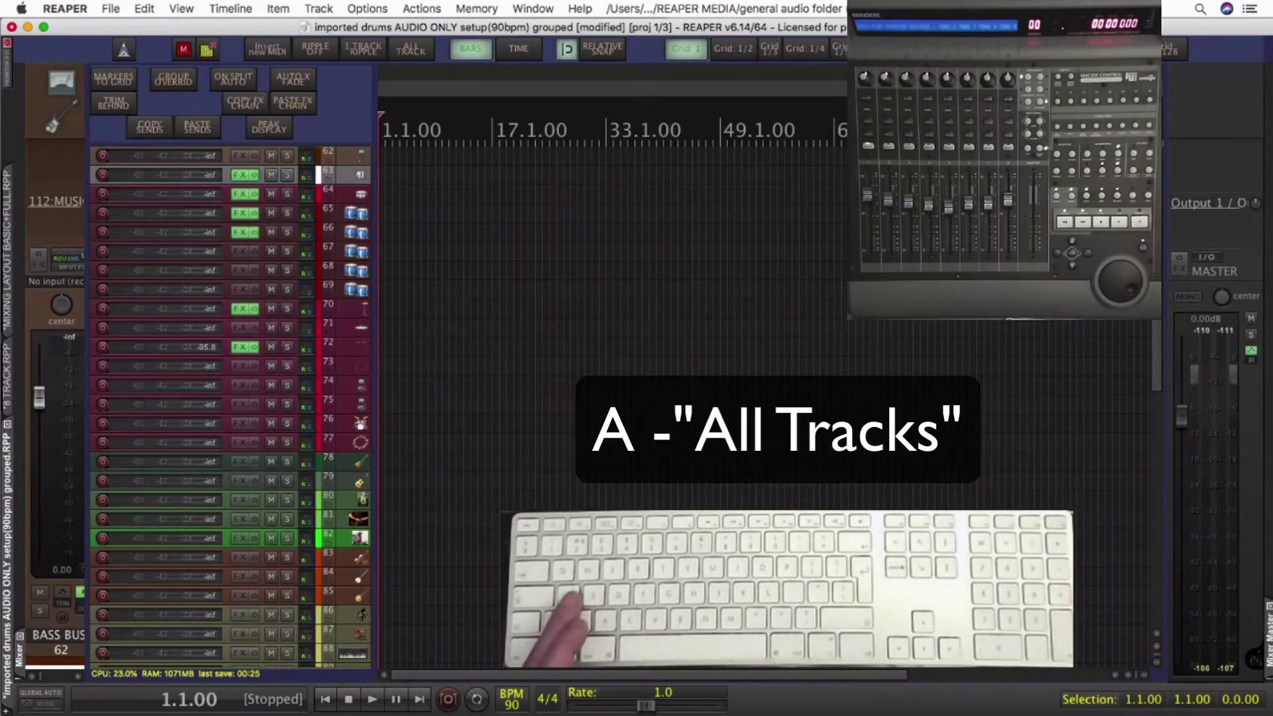
key(a)
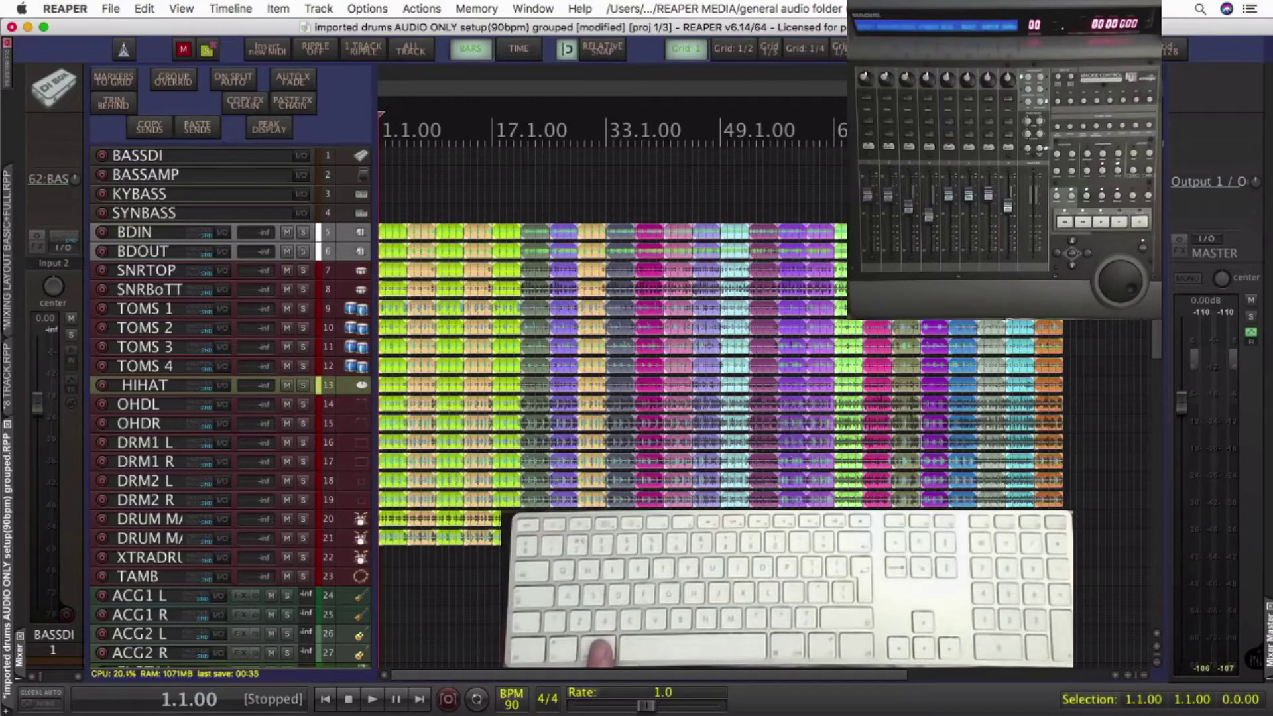
key(1)
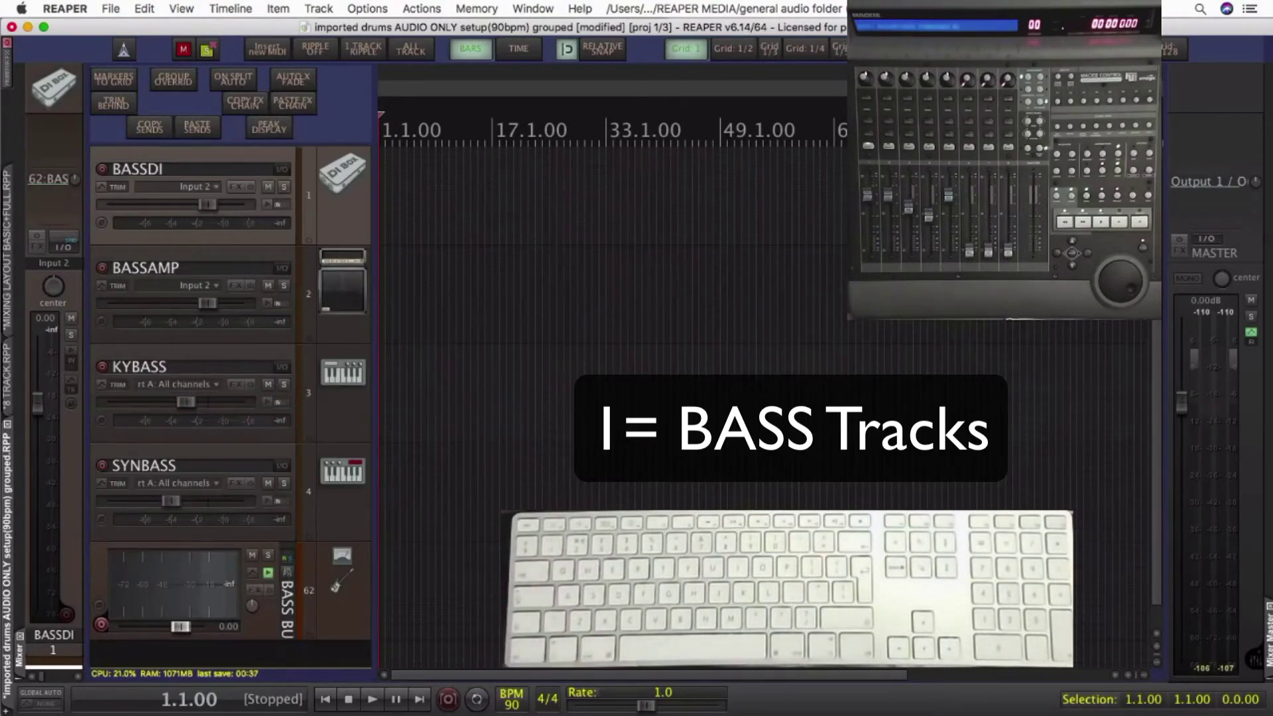
key(super+1)
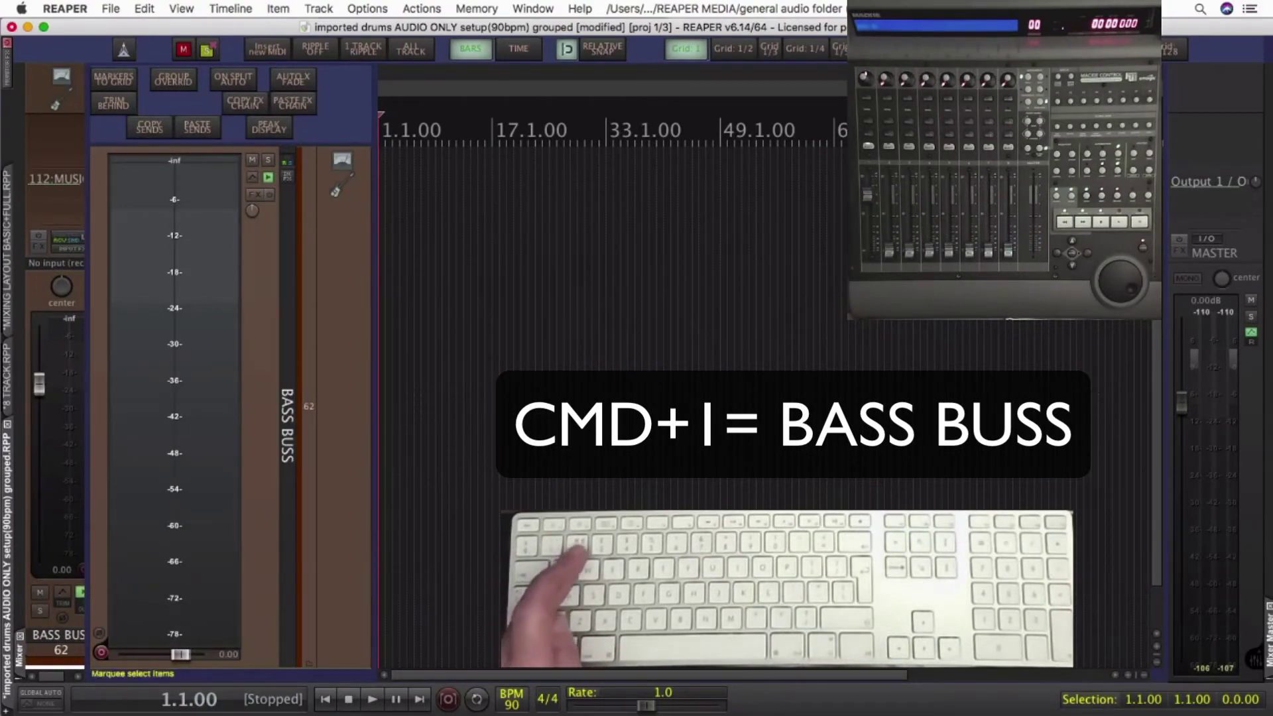
key(super+2)
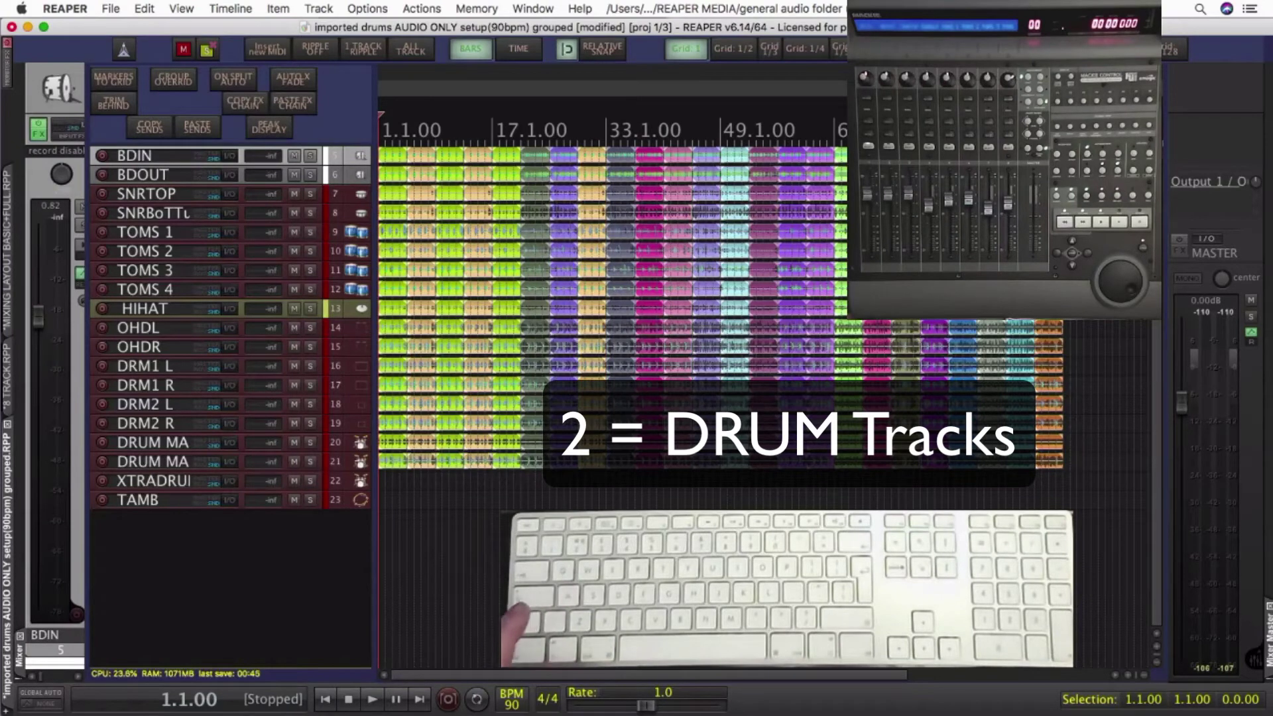
key(super+2)
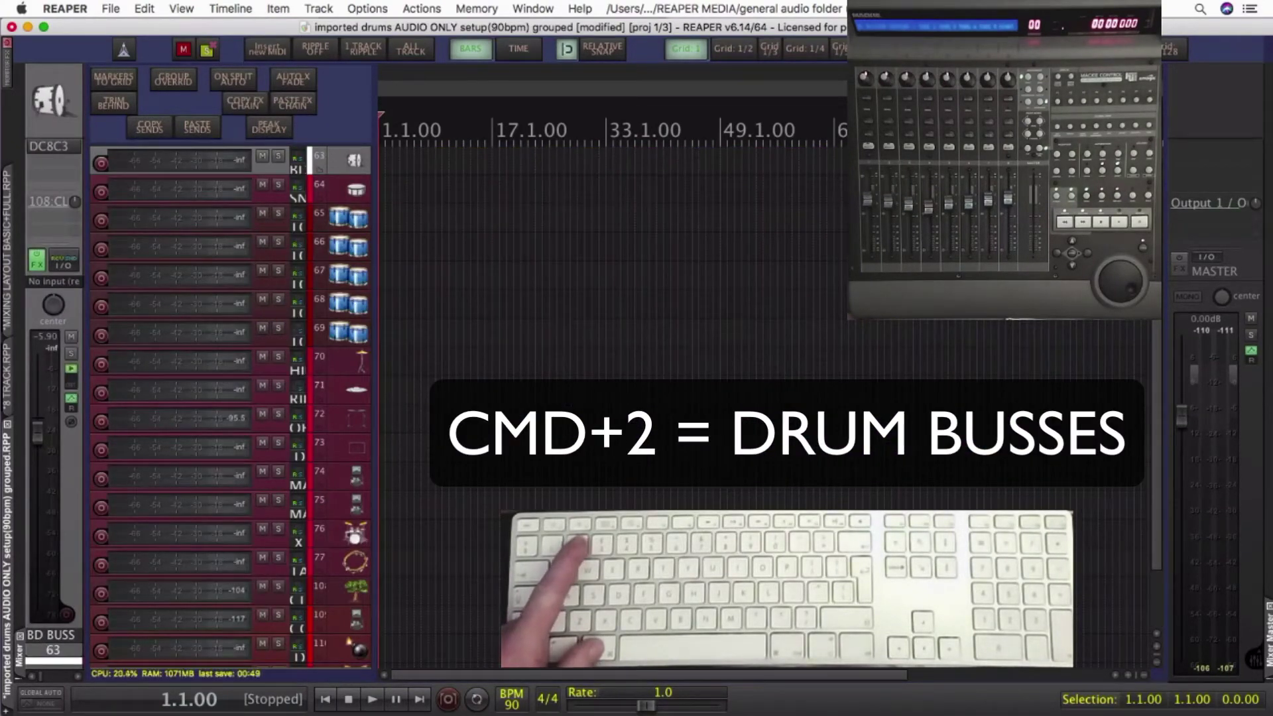
Show the acoustic guitar, electric guitar and keys tracks, each followed by its busses.
key(3)
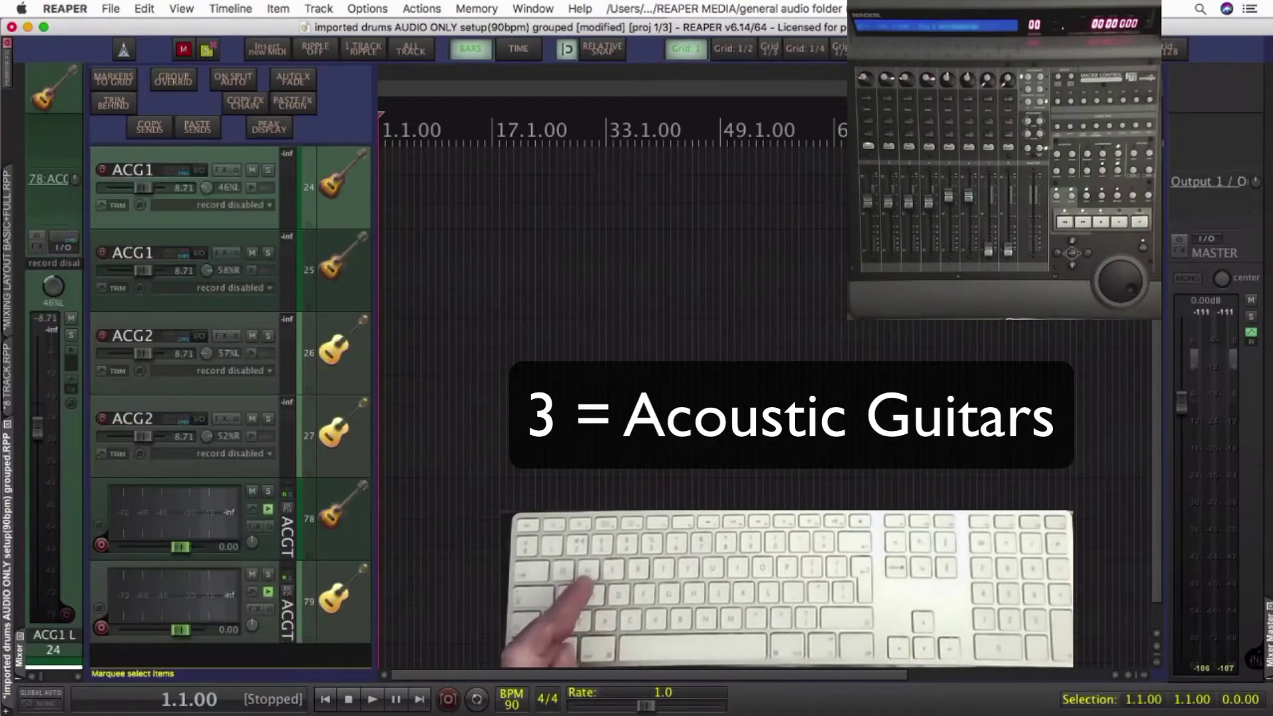
key(super+3)
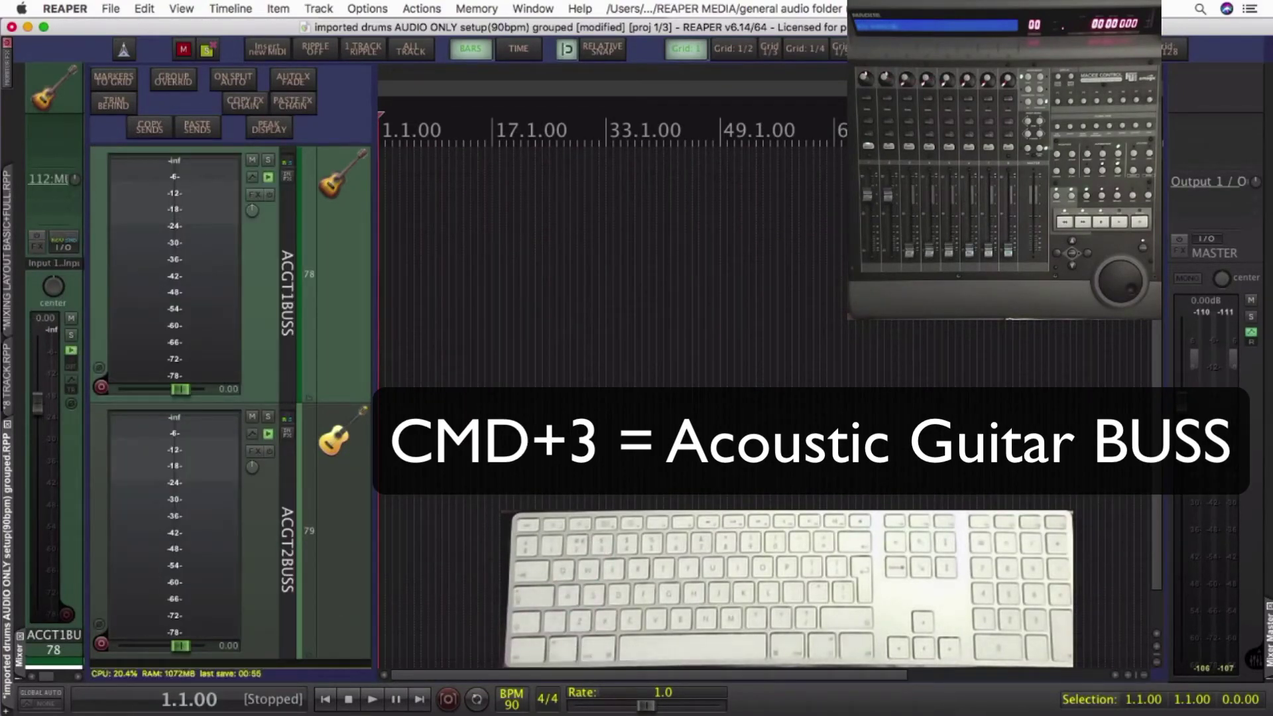
key(4)
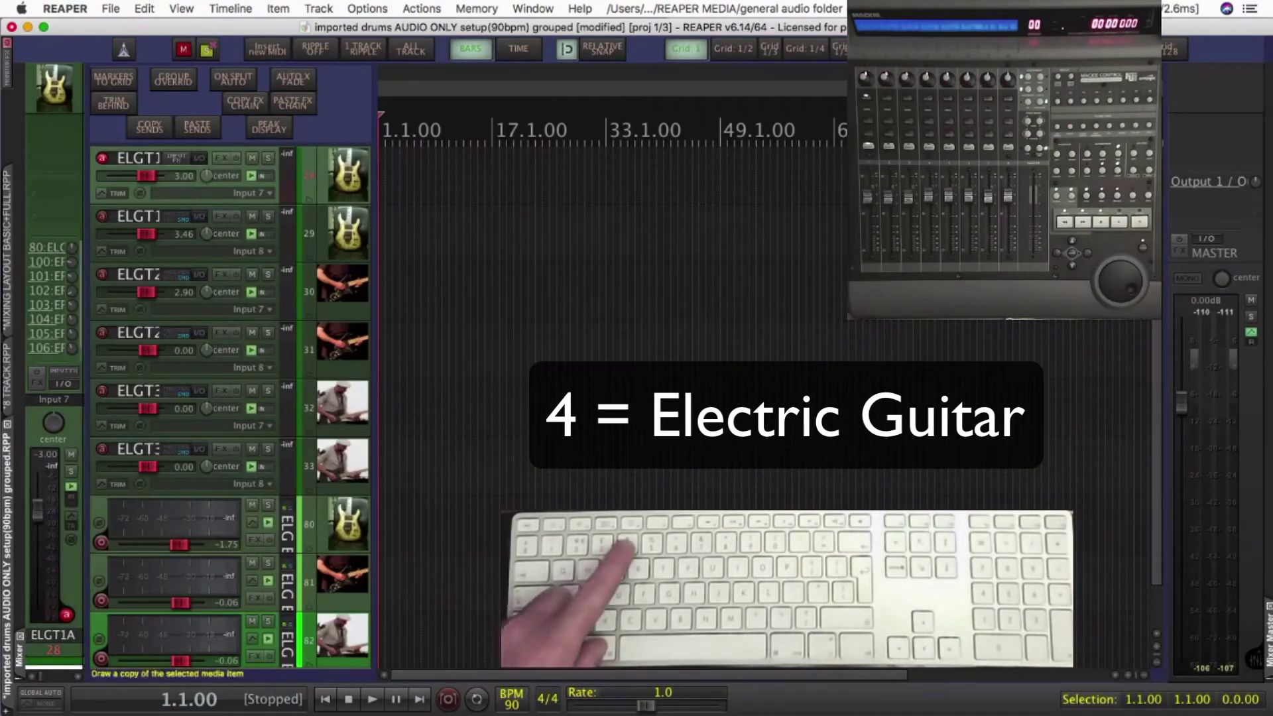
key(super+4)
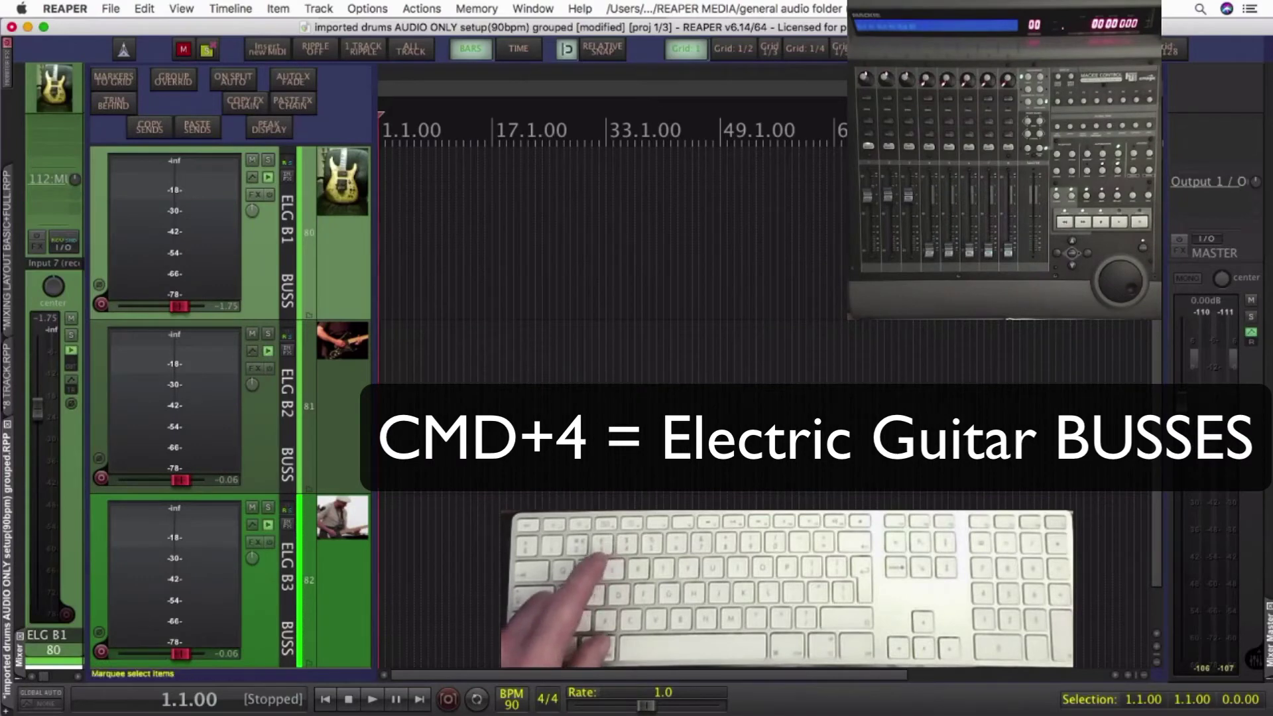
key(5)
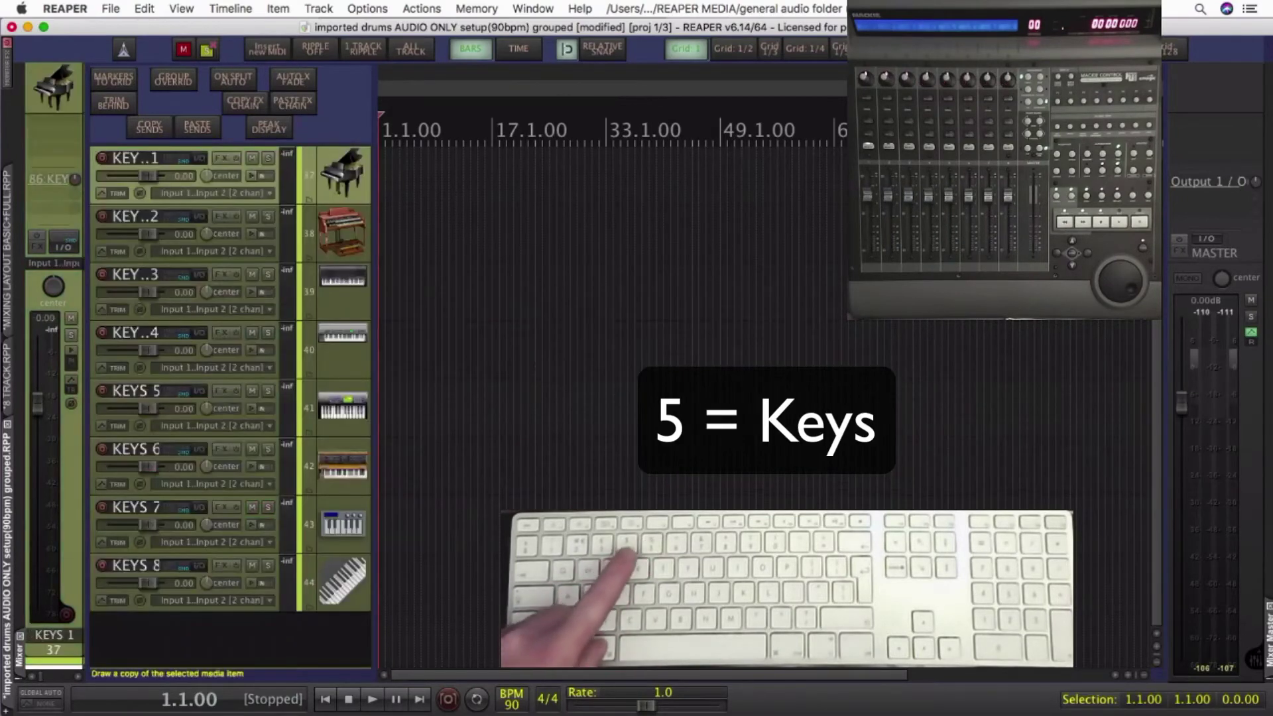
key(super+5)
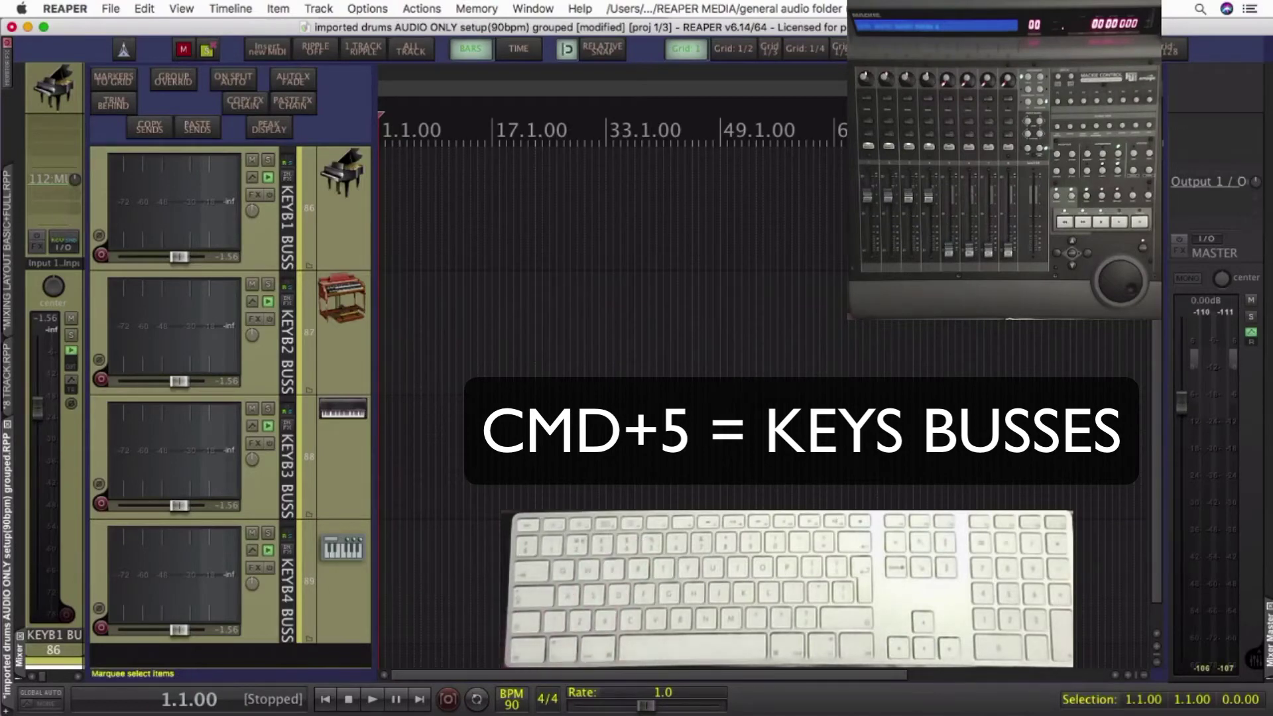
Show all buss tracks, then return to the keys buss view.
key(b)
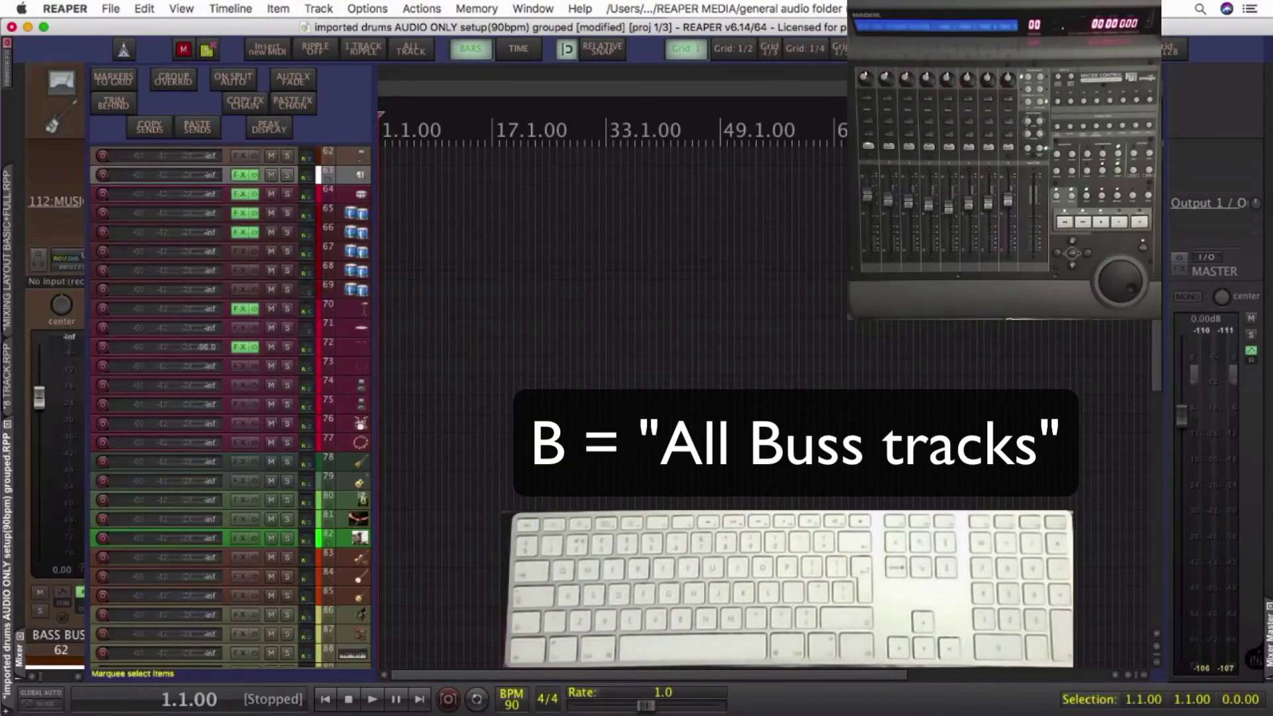
key(super+5)
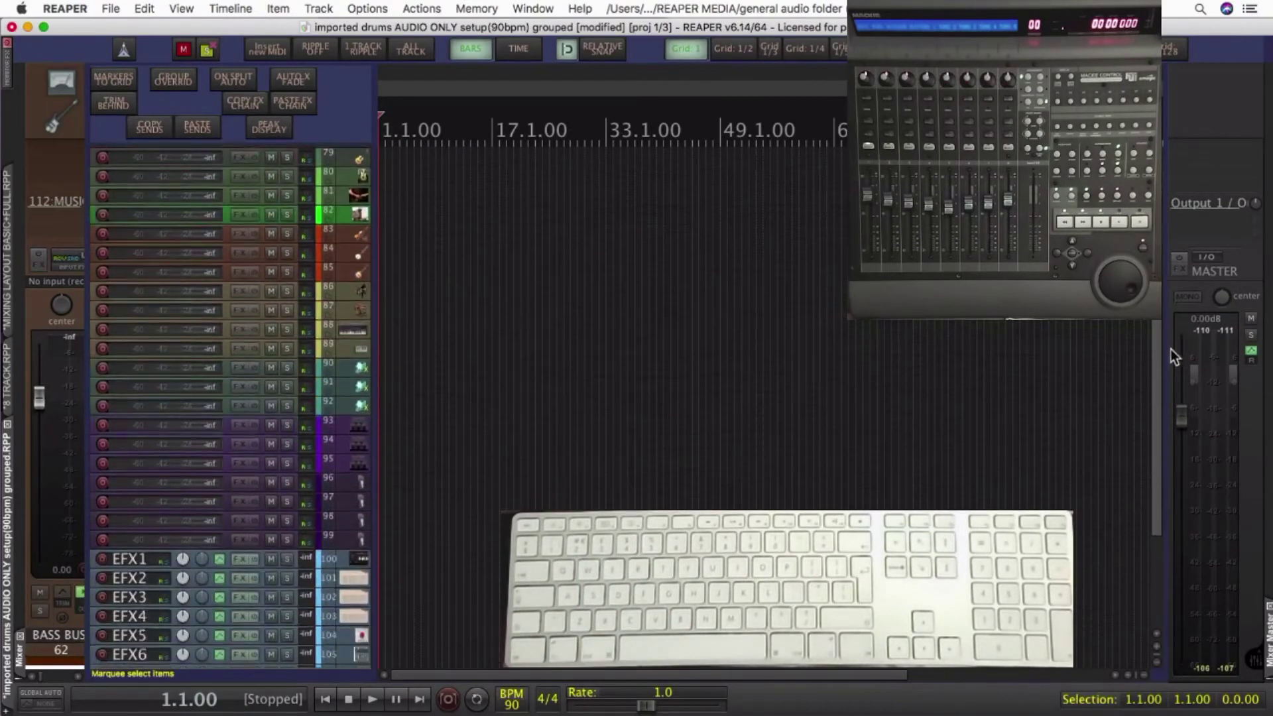
key(super+5)
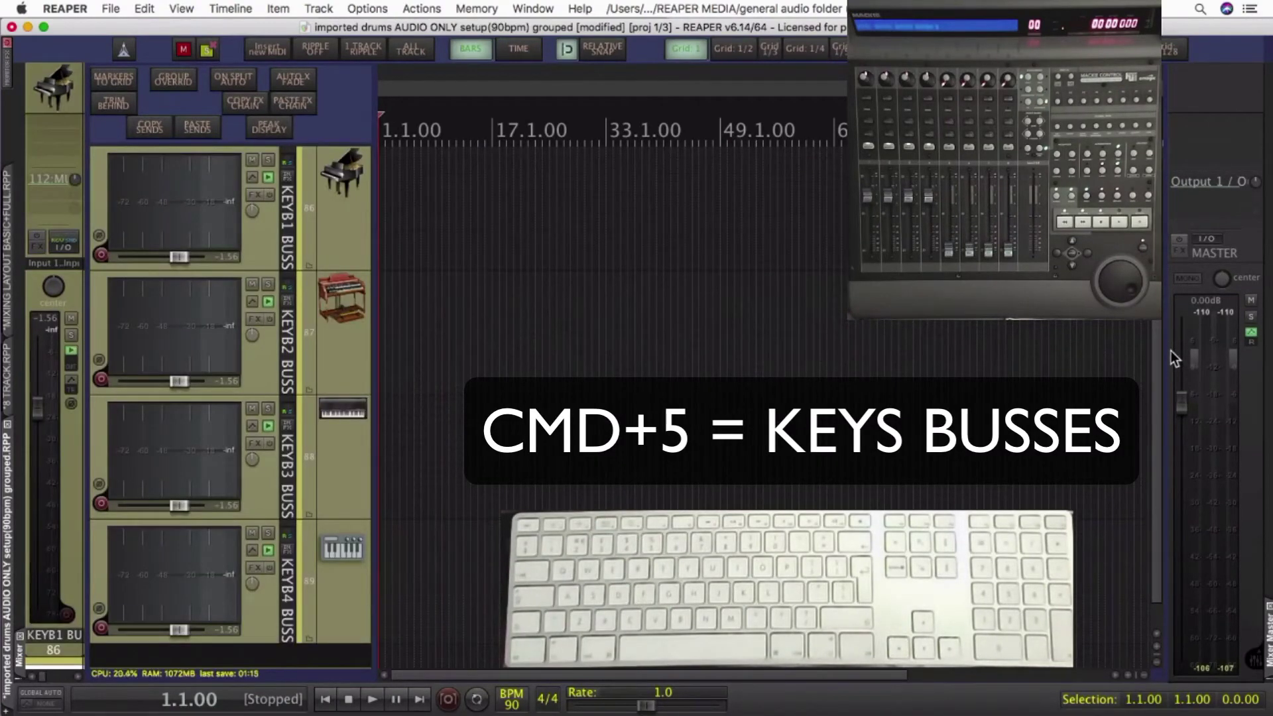
Show the BVX tracks and three BVX busses, the LVX busses, then the EFX sends and COPY.
key(7)
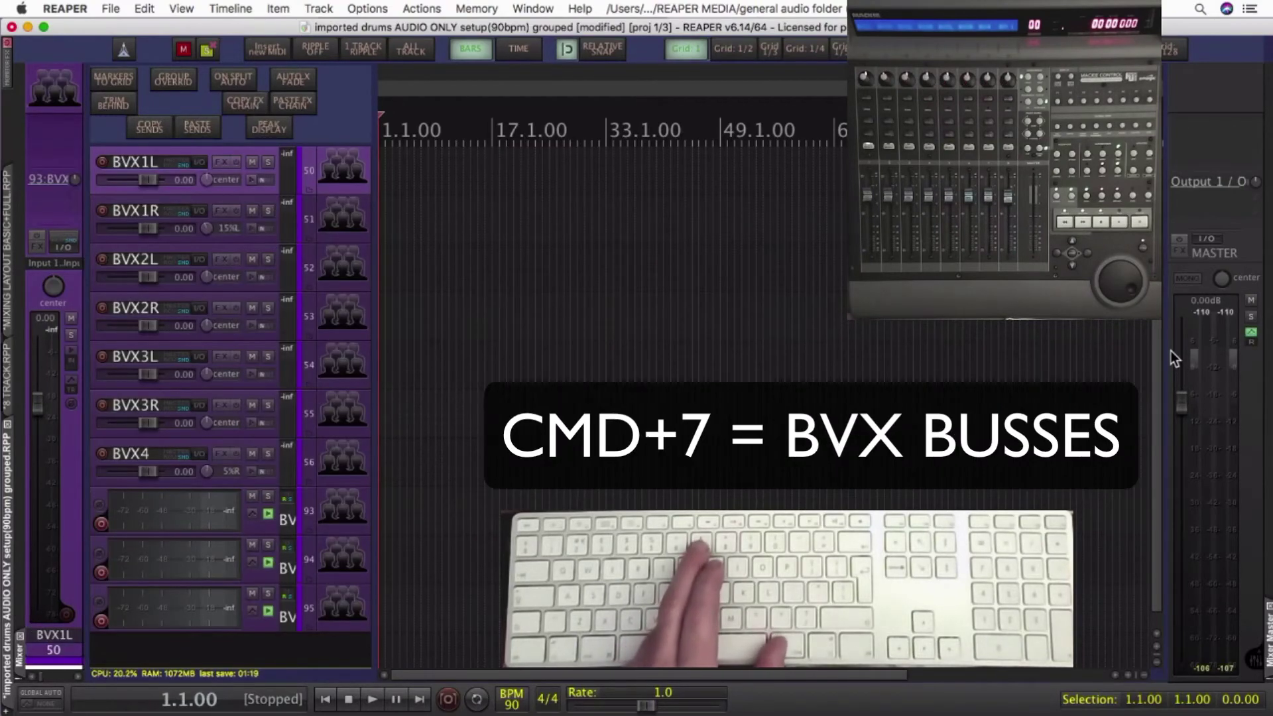
key(super+7)
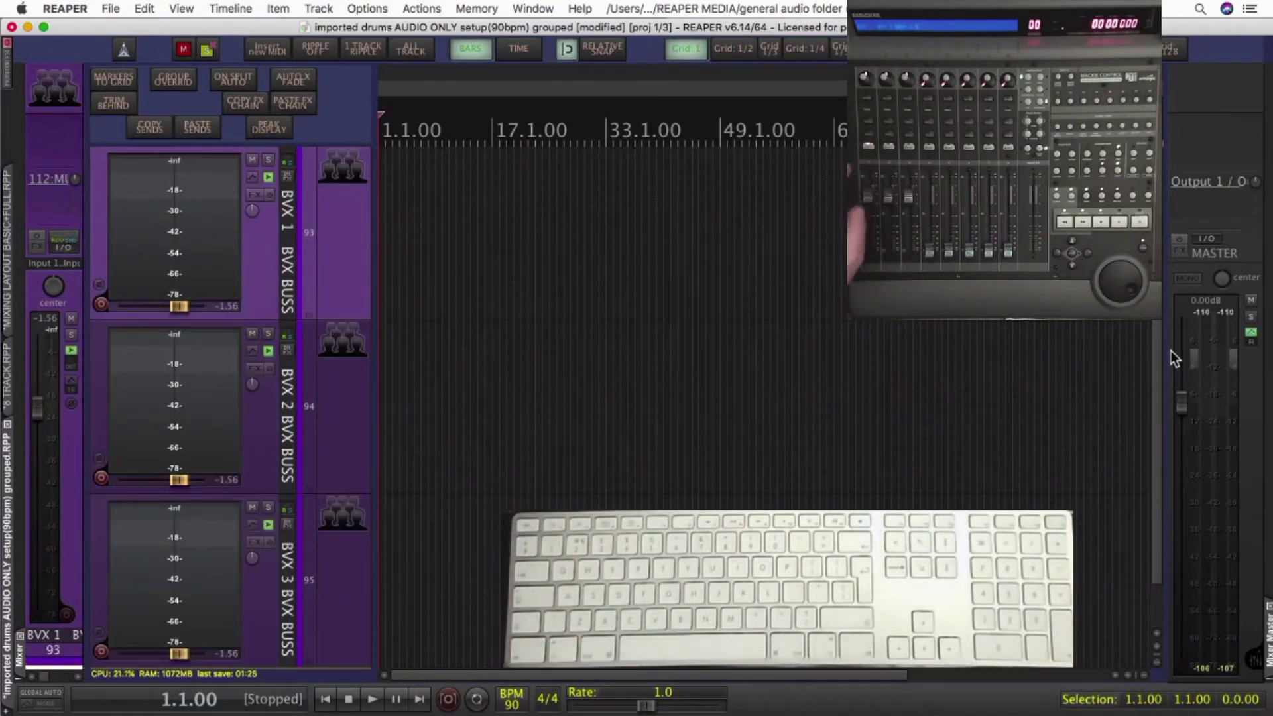
key(super+8)
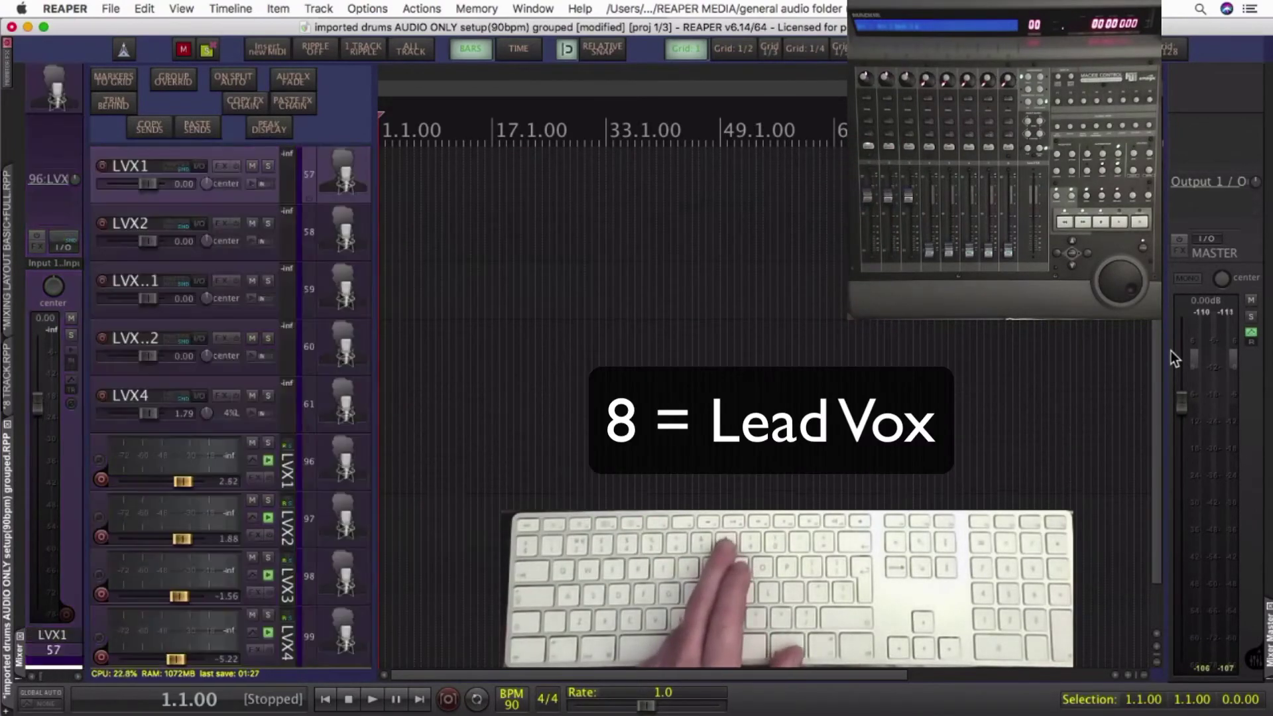
key(super+8)
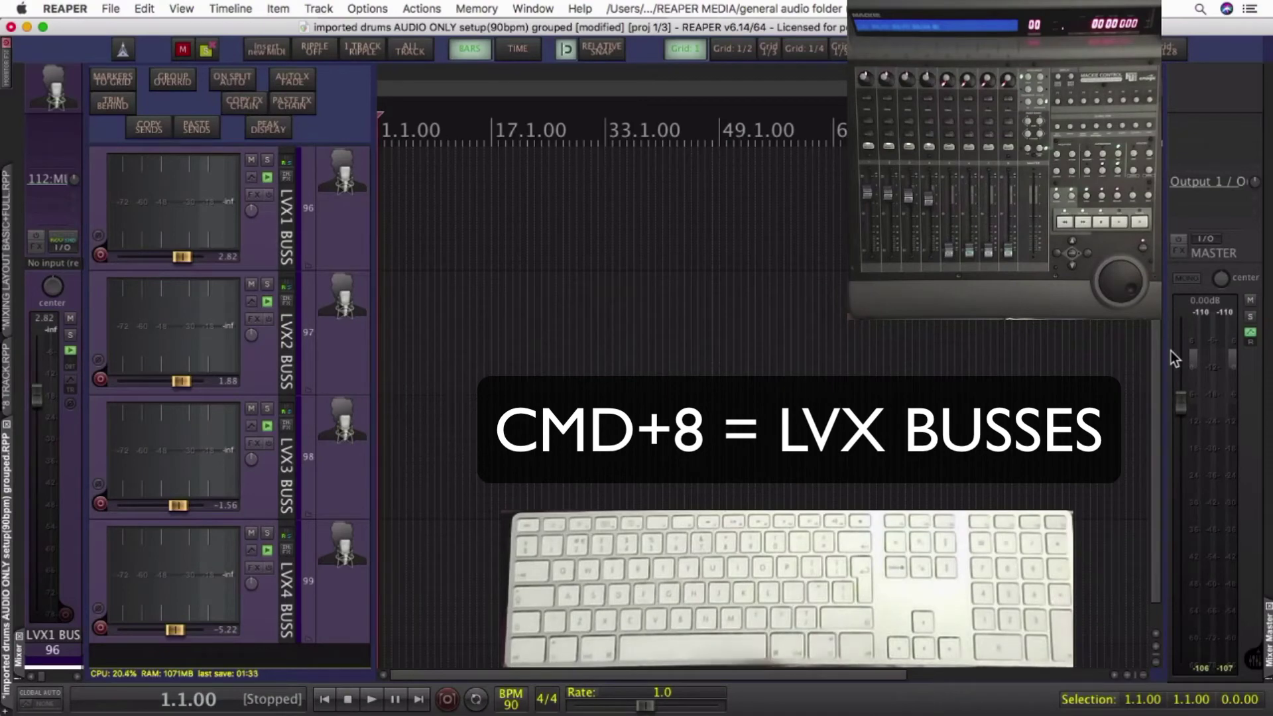
key(super+9)
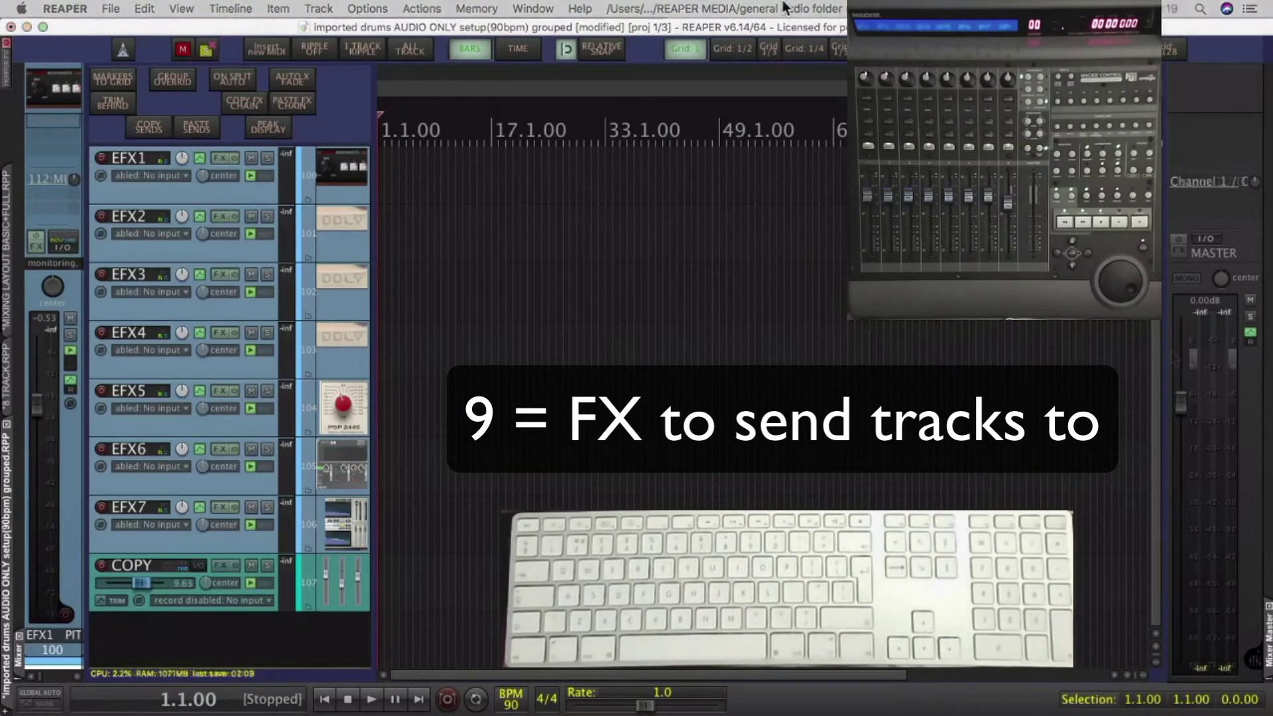
Recall the master outputs view with hotkey 0, listing tracks 108–113 from CLEAN to MASTER.
click(773, 26)
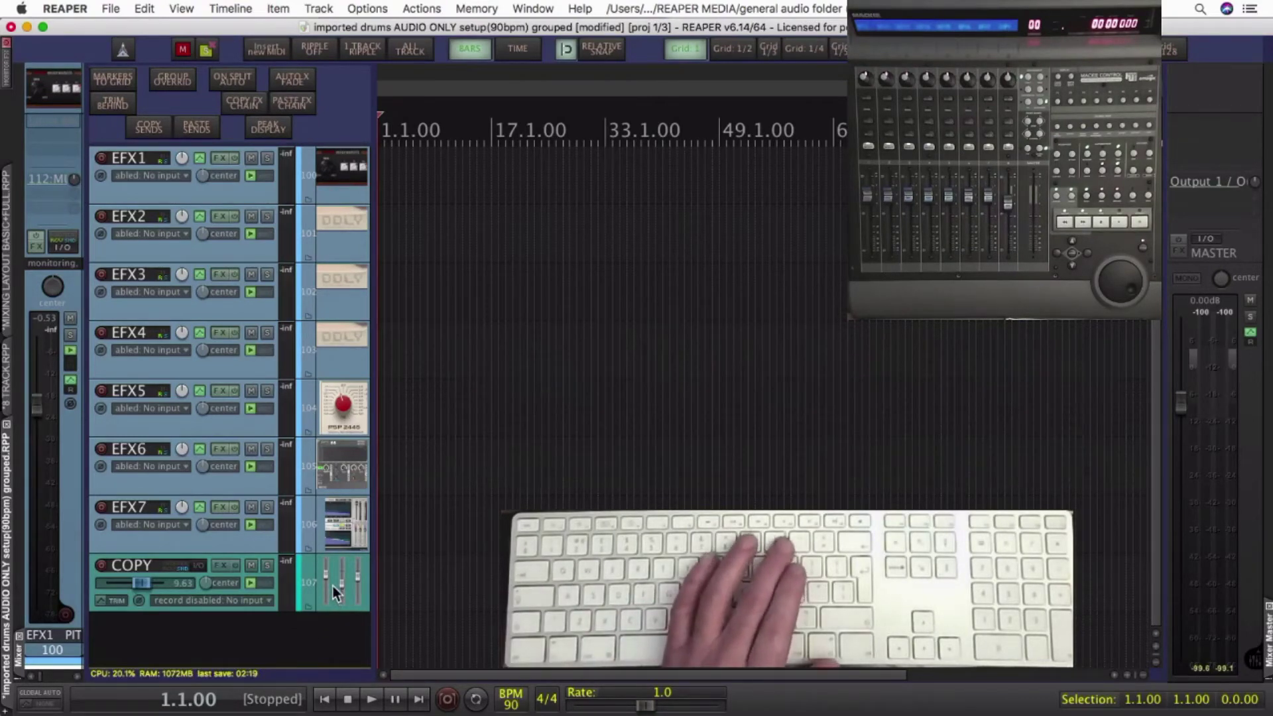
key(0)
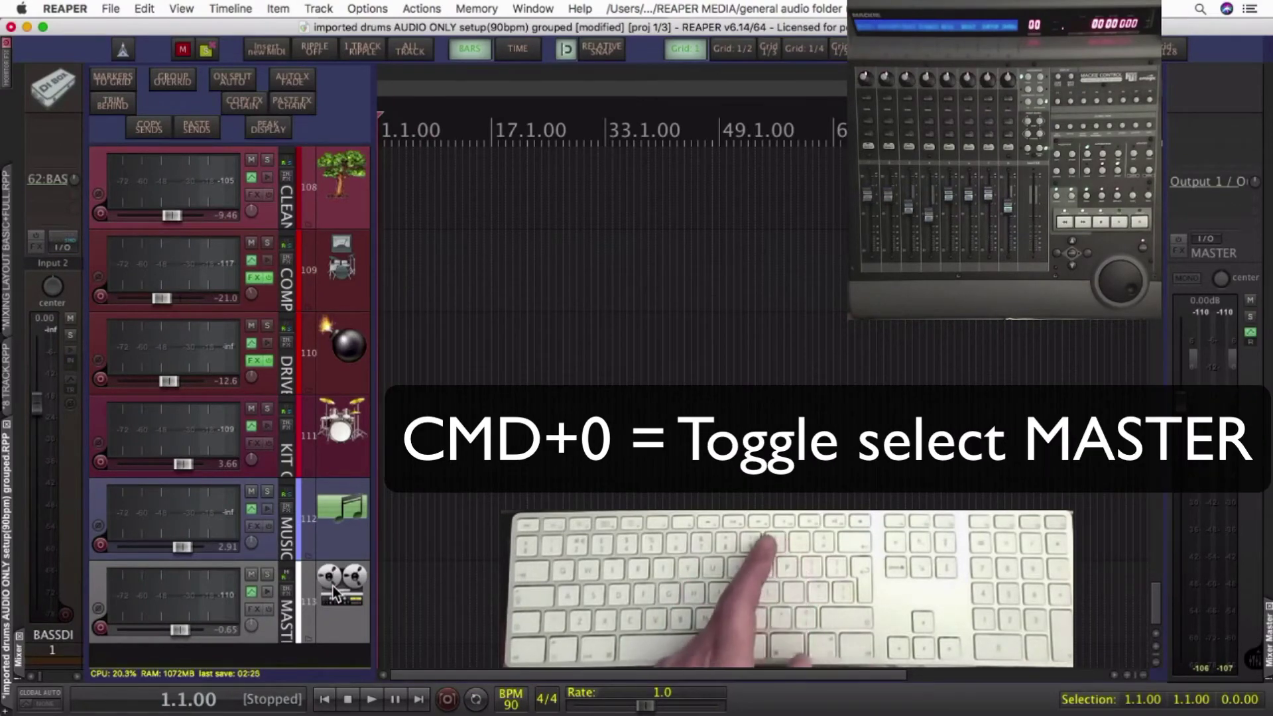
Toggle master selection (Cmd+0) and TCP visibility (Ctrl+0), leaving the master deselected and hidden.
key(super+0)
key(super+0)
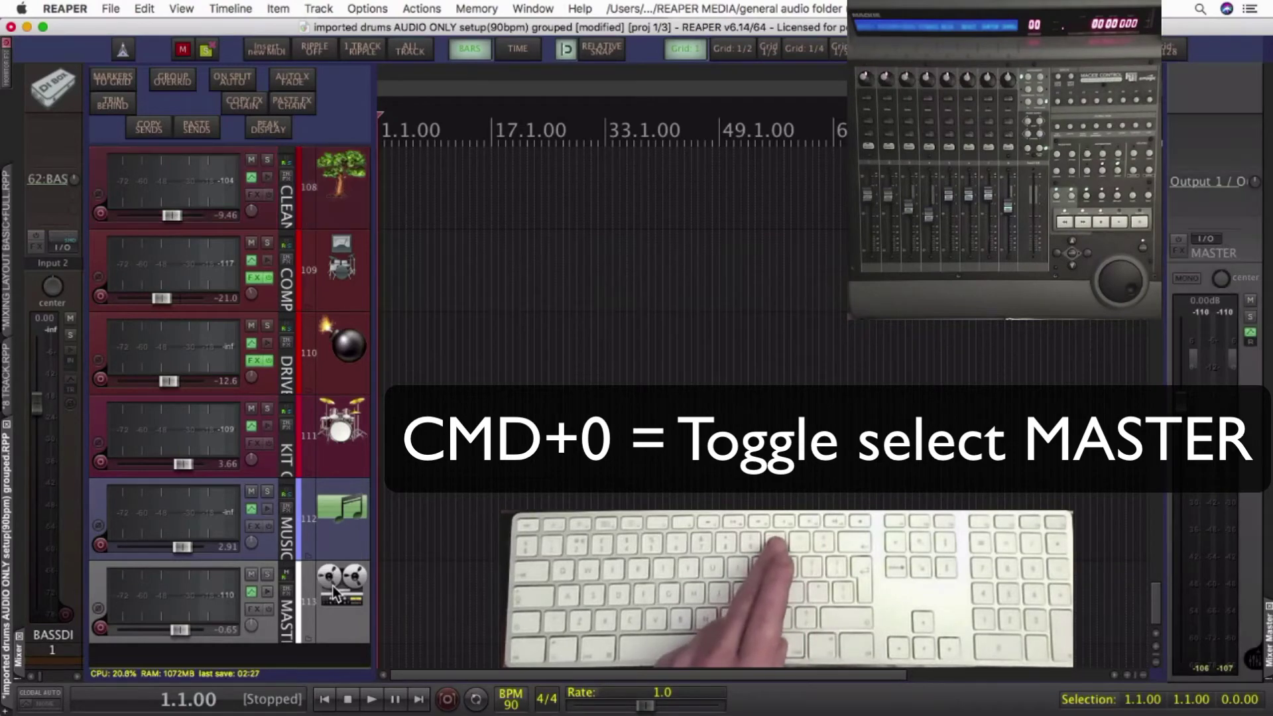
key(super+0)
key(super+0)
key(super+0)
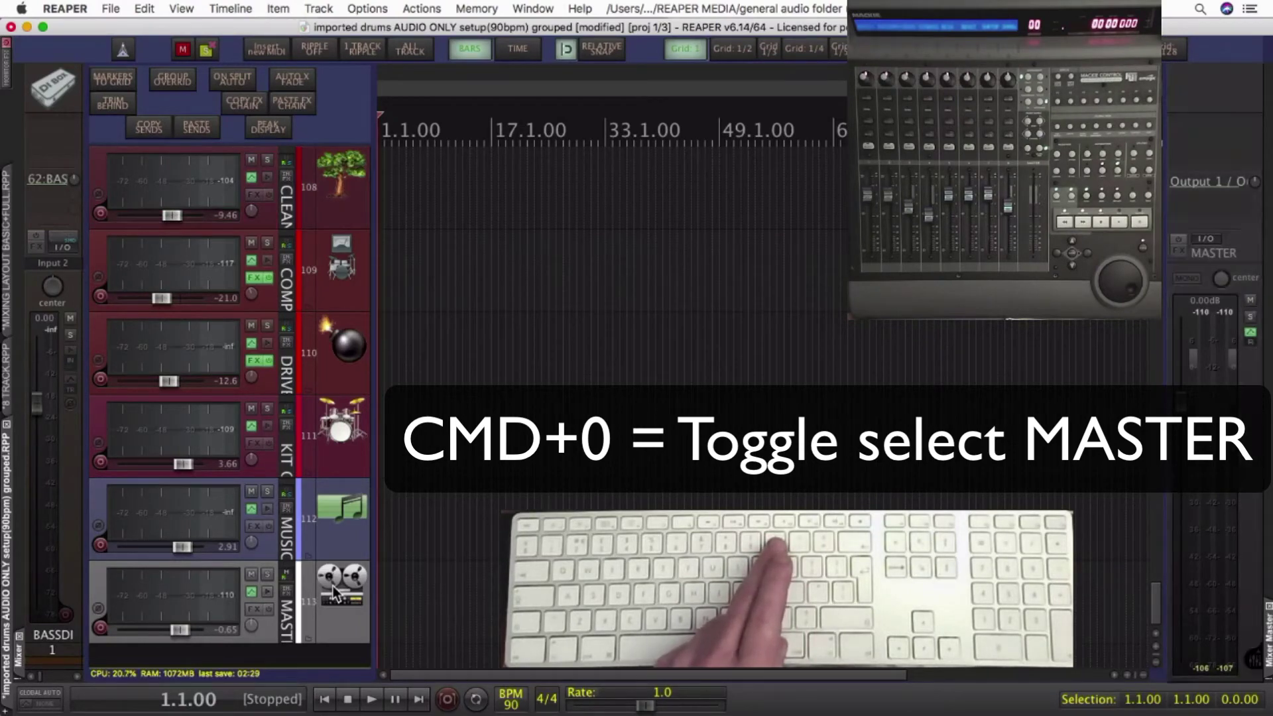
key(super+0)
key(super+0)
key(super+0)
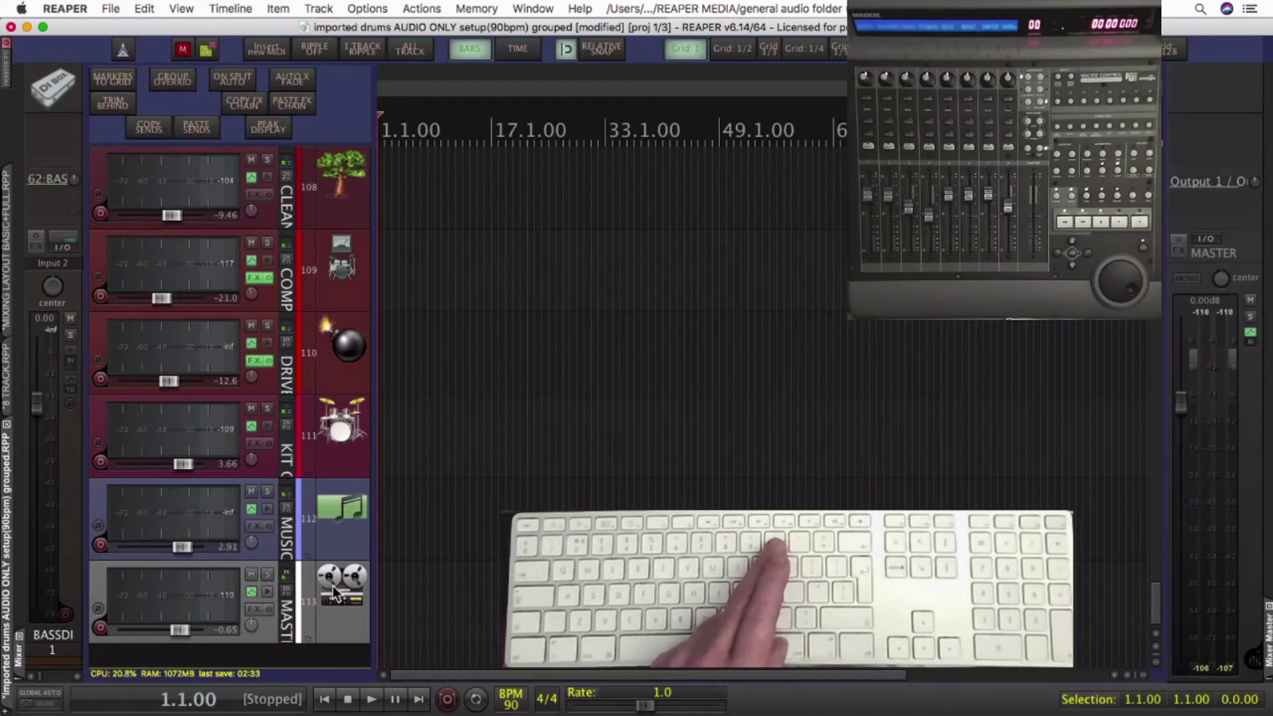
key(ctrl+0)
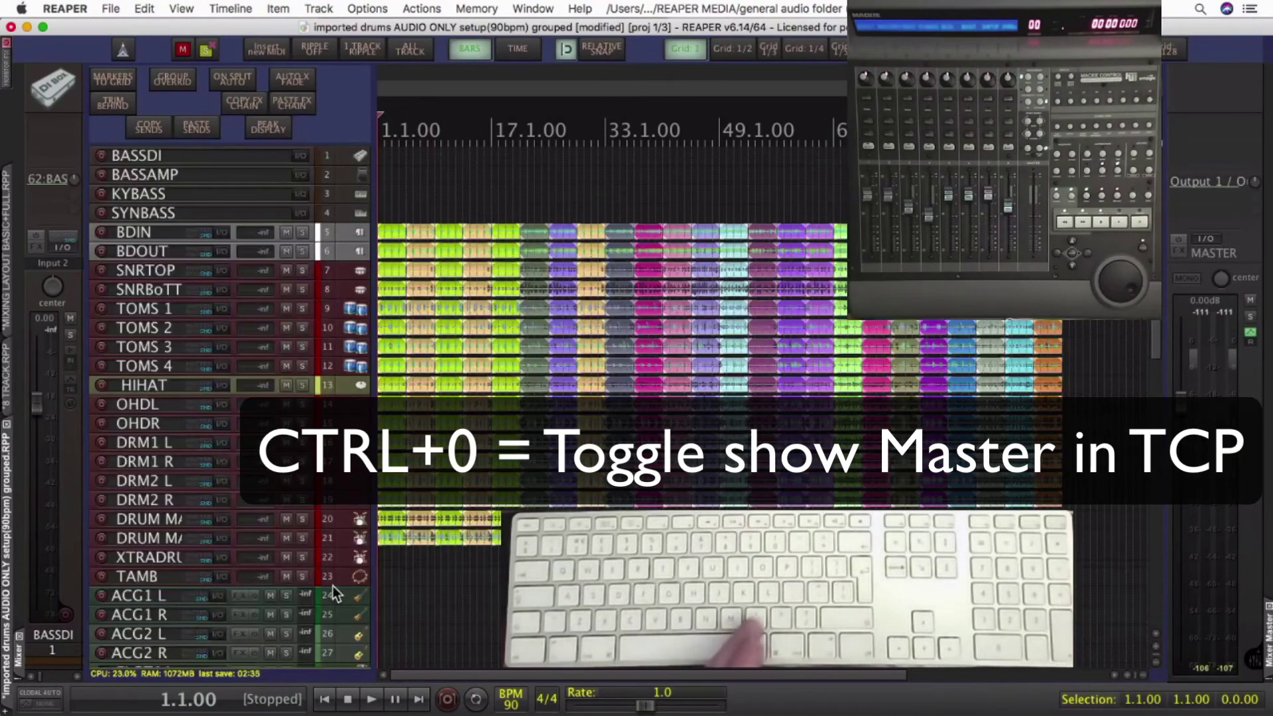
key(ctrl+0)
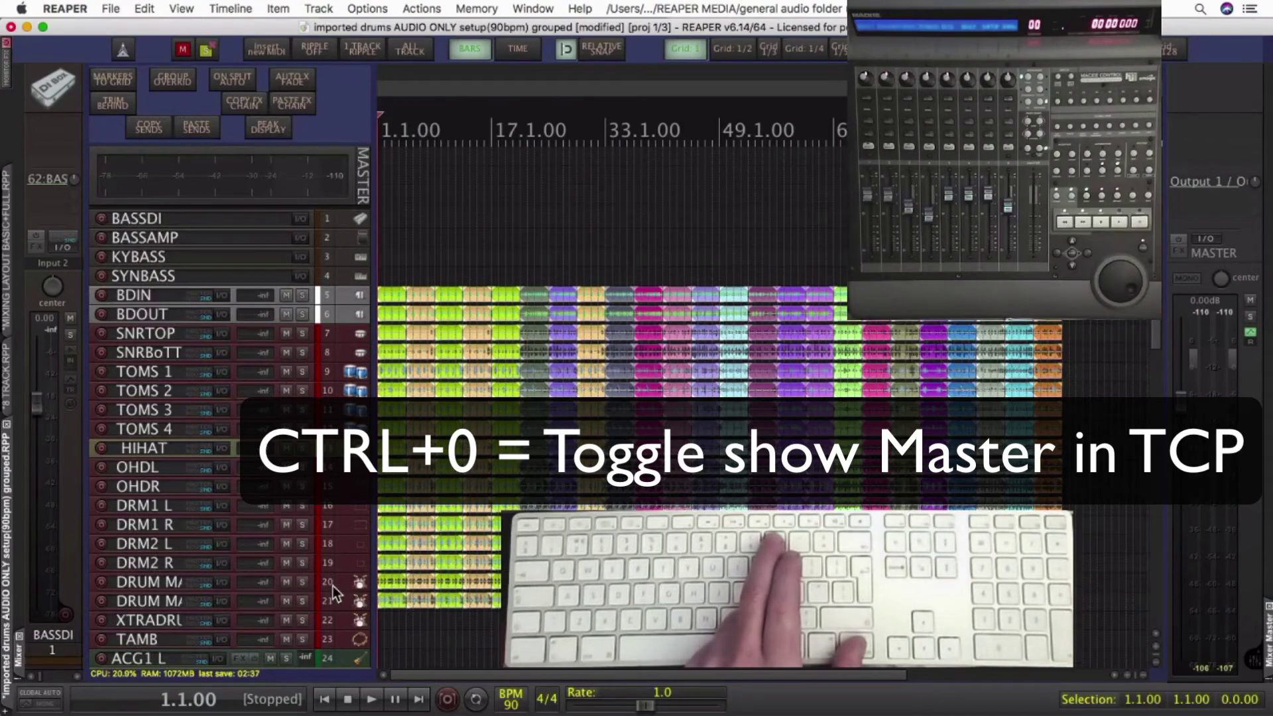
key(ctrl+0)
key(ctrl+0)
key(ctrl+0)
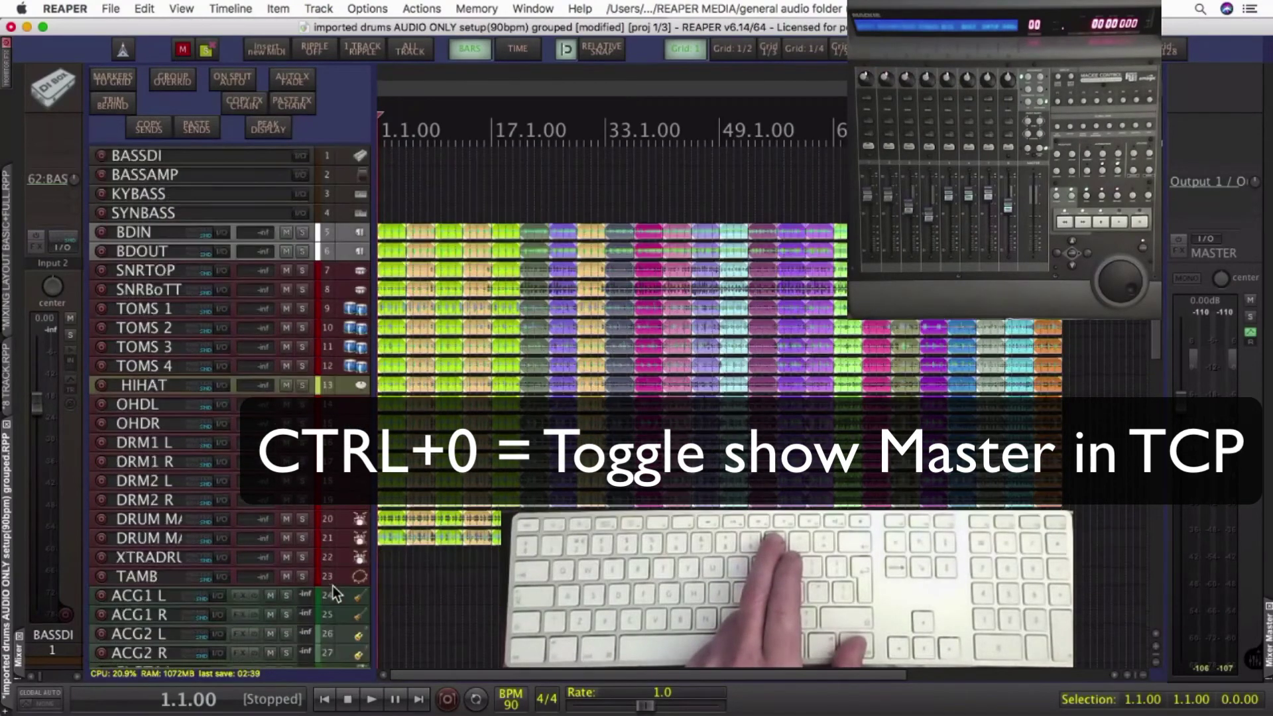
key(ctrl+0)
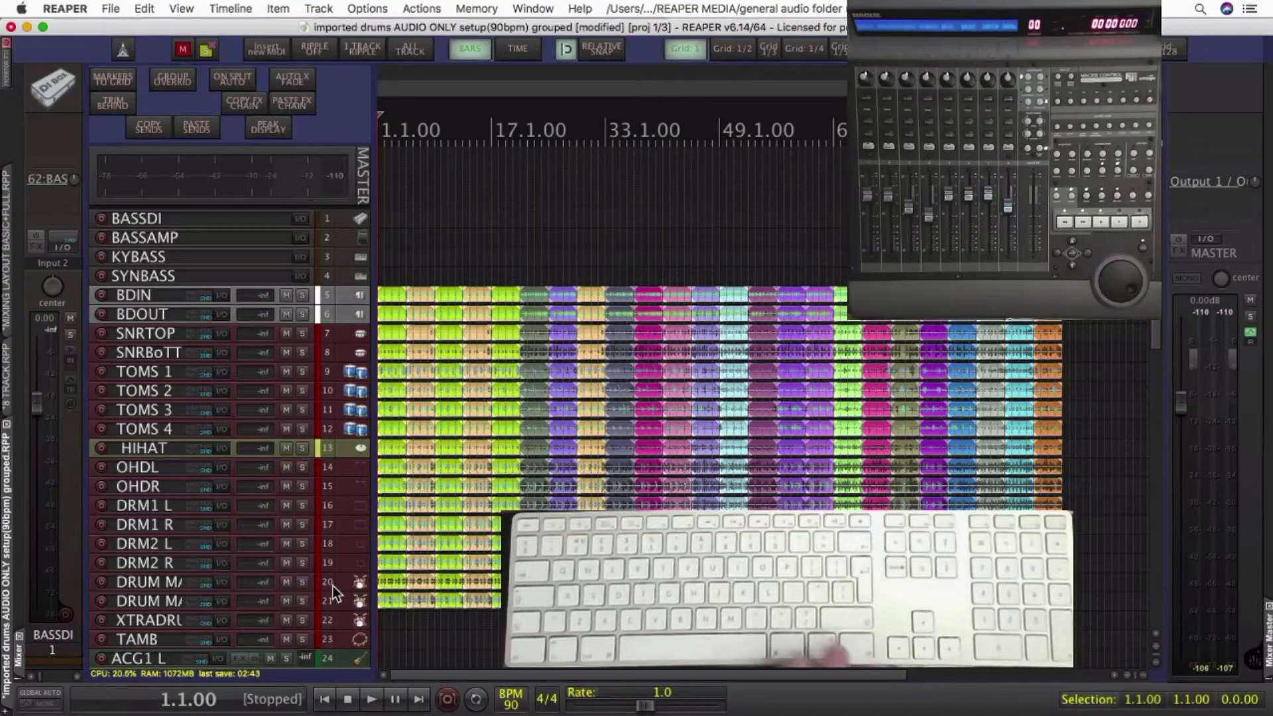
key(ctrl+0)
key(ctrl+0)
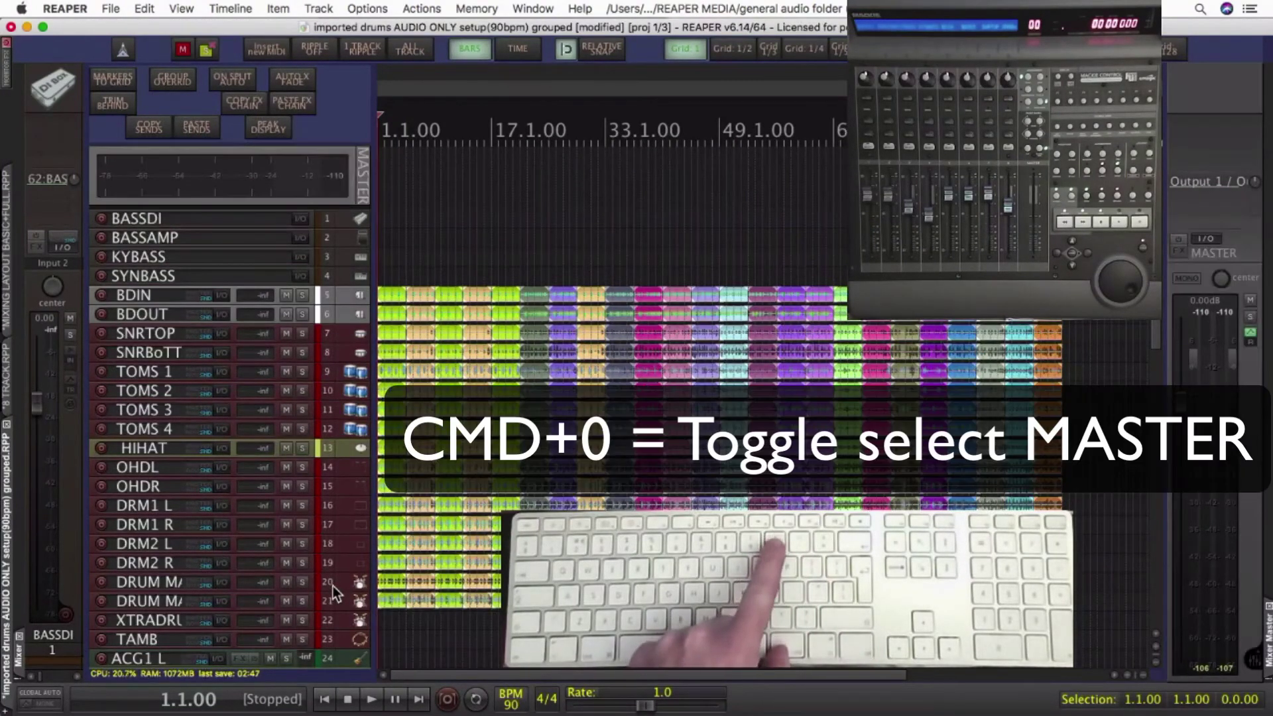
key(super+0)
key(super+0)
key(super+0)
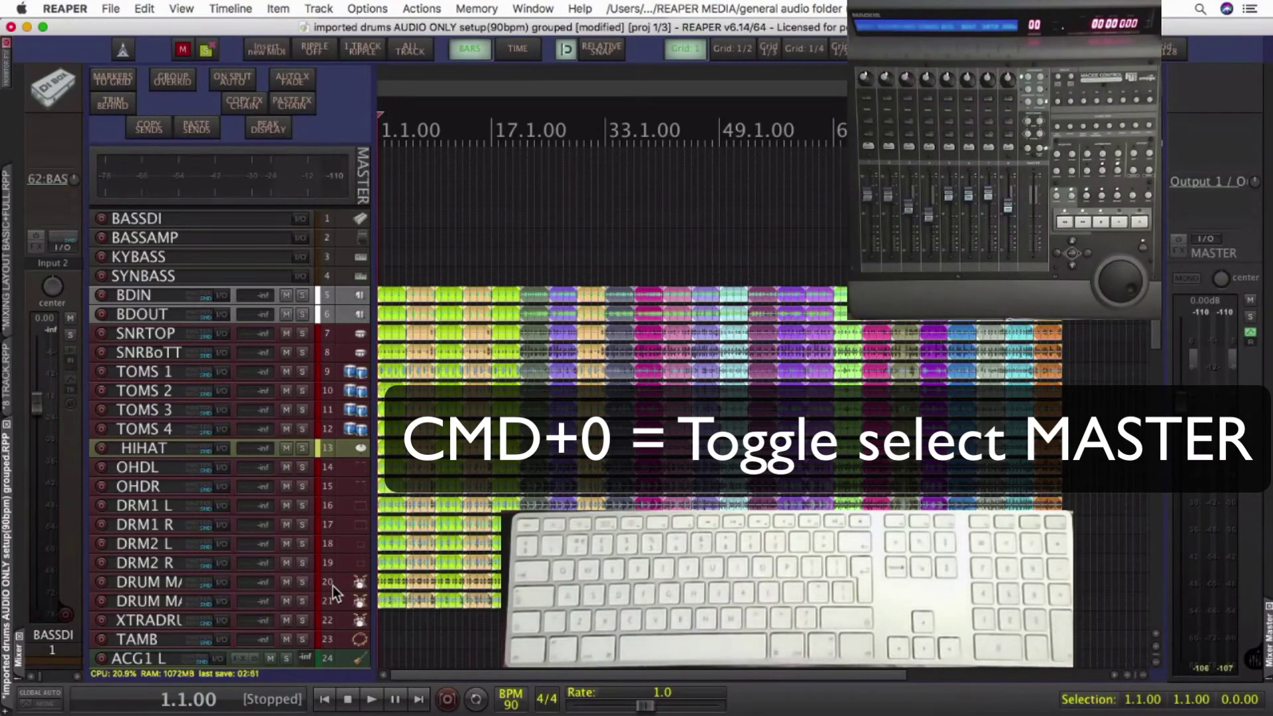
key(ctrl+0)
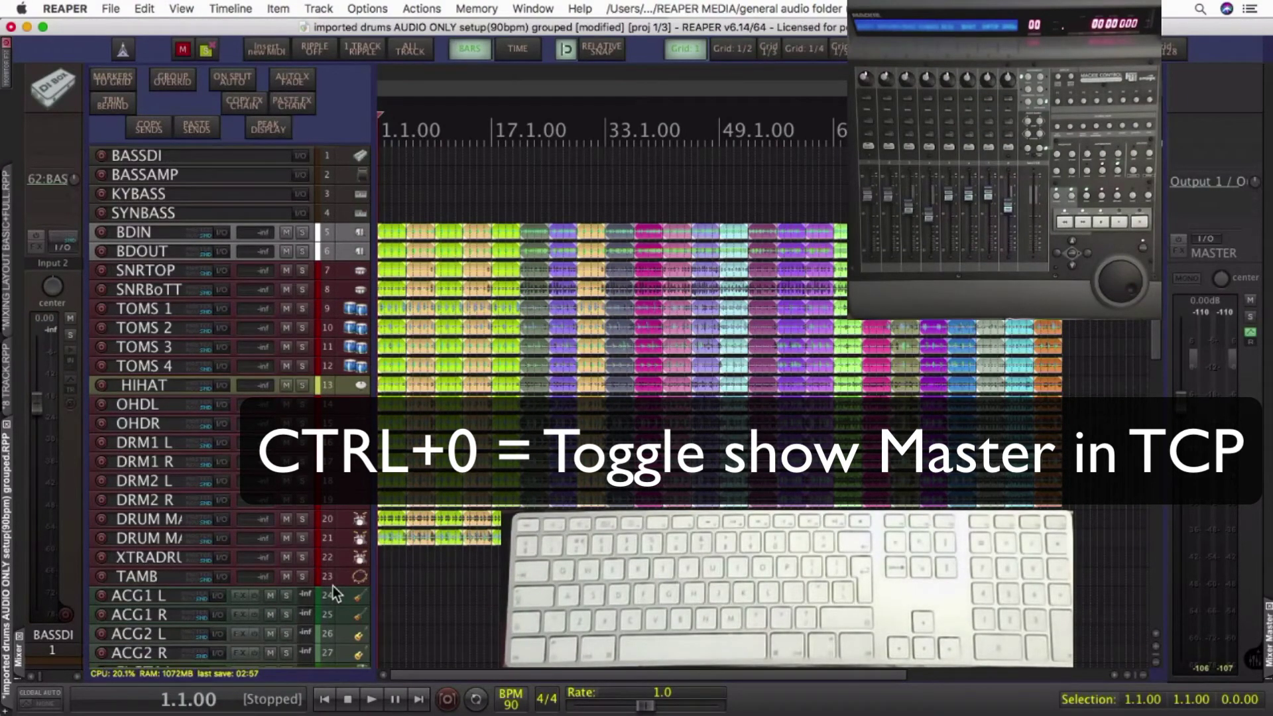
Show drum tracks 5–23, then the drum busses starting at BD BUSS track 63.
key(2)
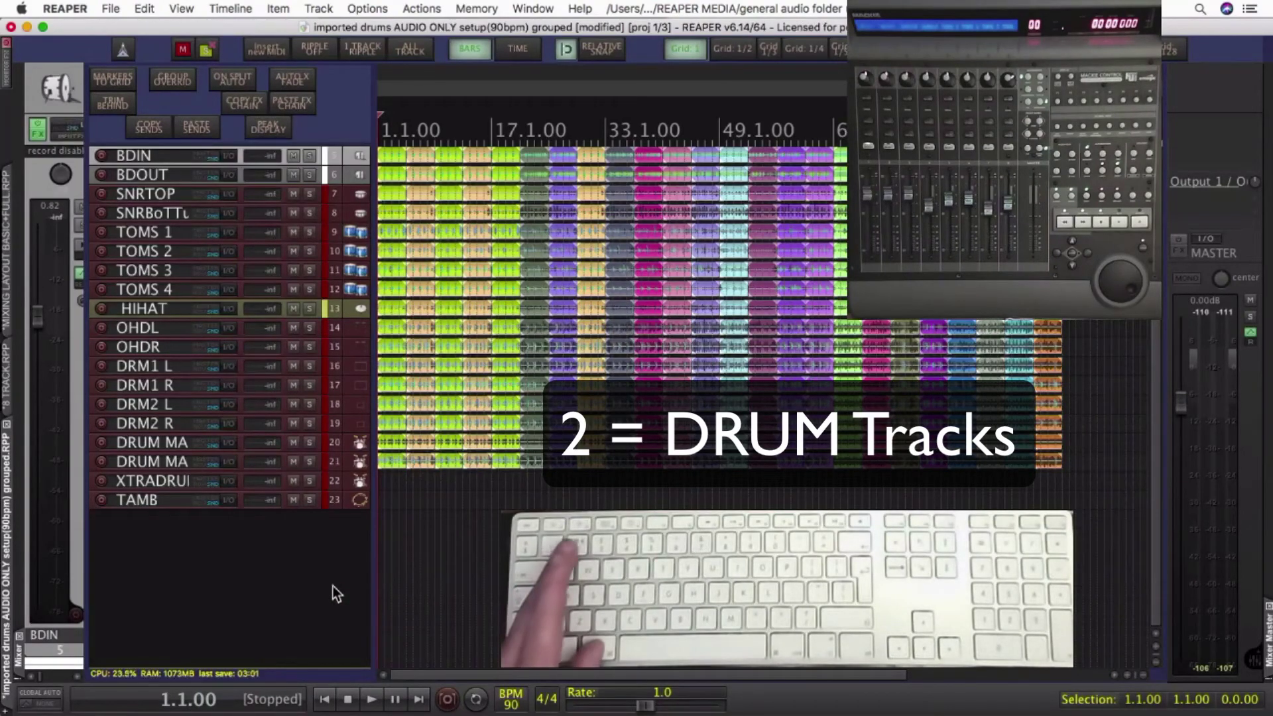
key(super+2)
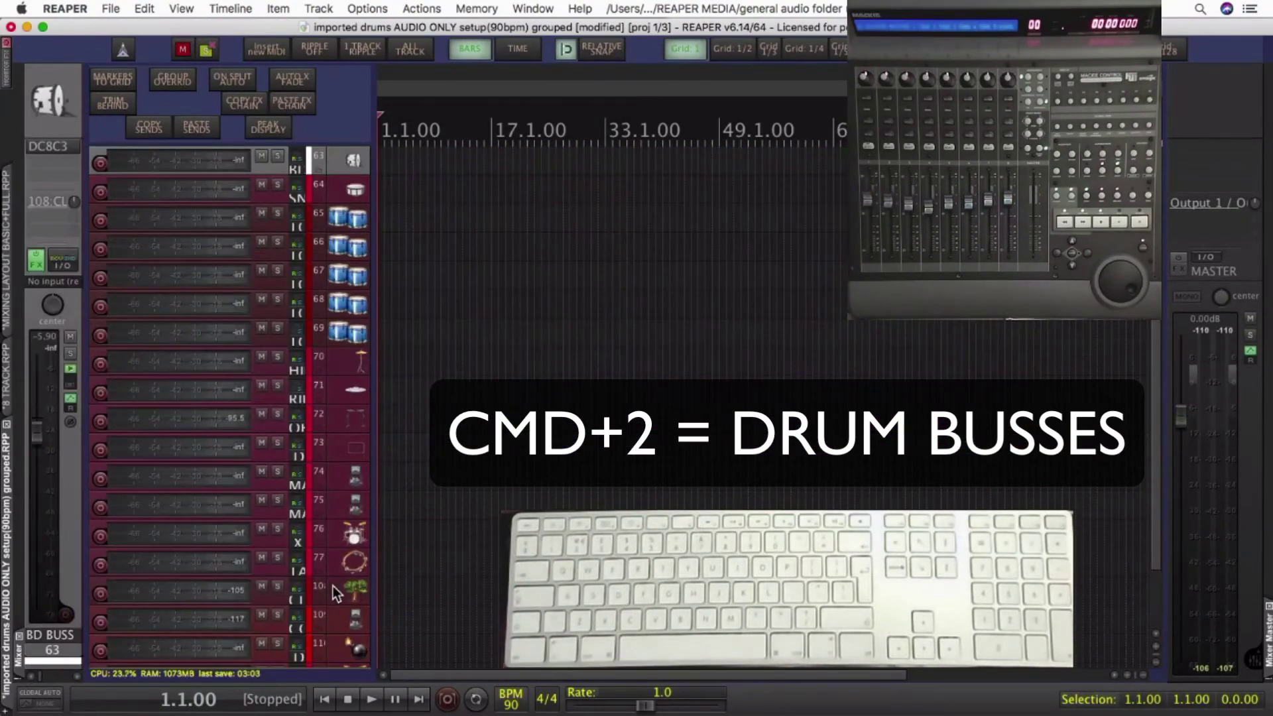
scroll(338, 594, down, 2)
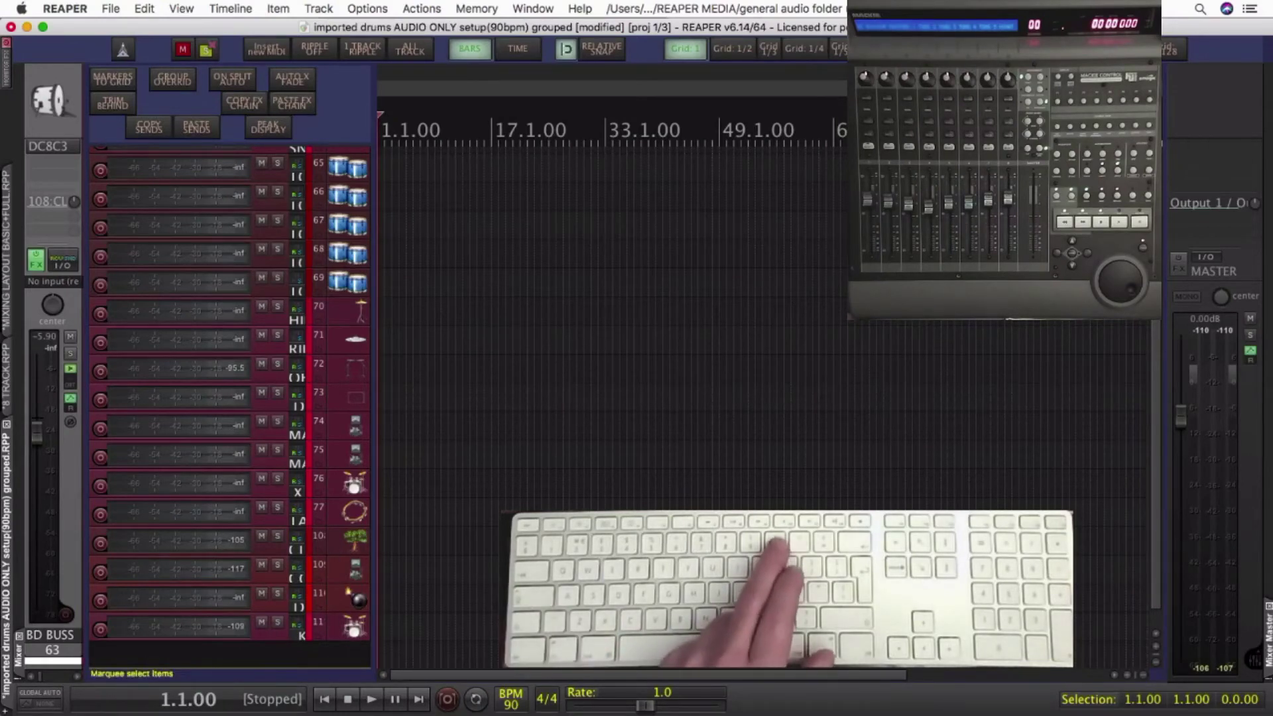
Show outputs 102–107, select COMP, DRIVE, MUSIC and KIT OUT, then jump to MASTER.
key(0)
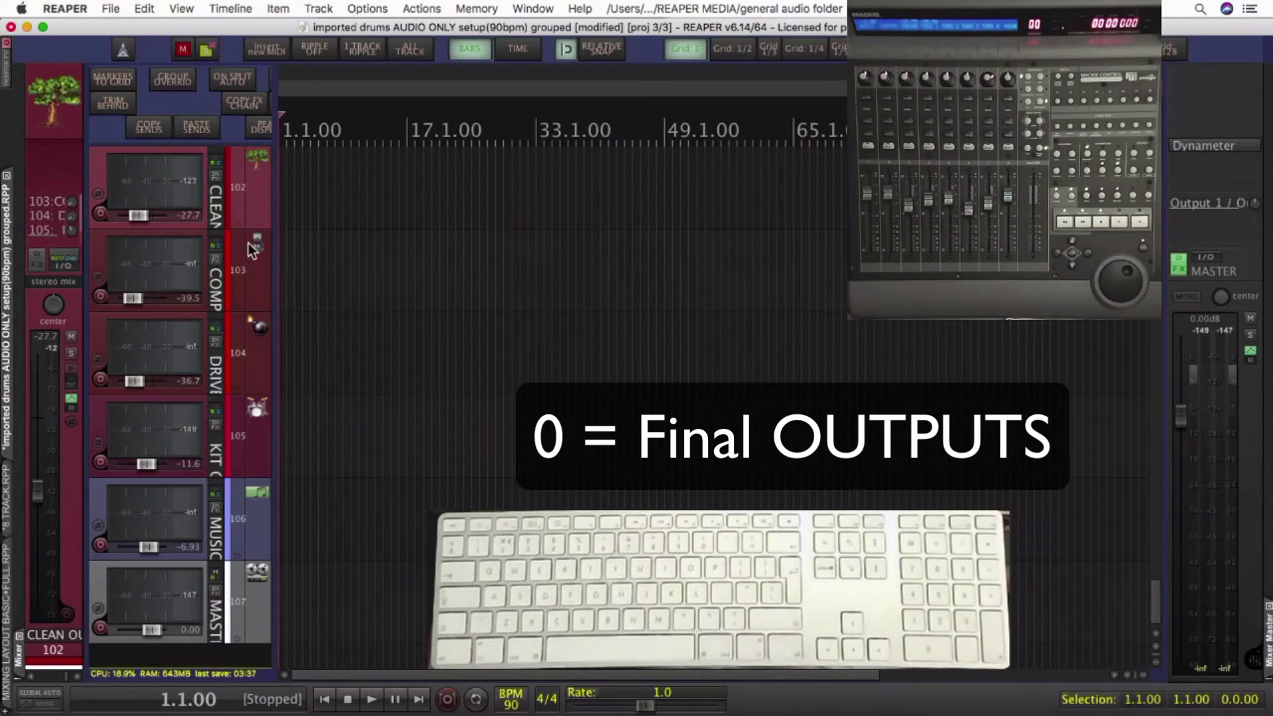
click(254, 308)
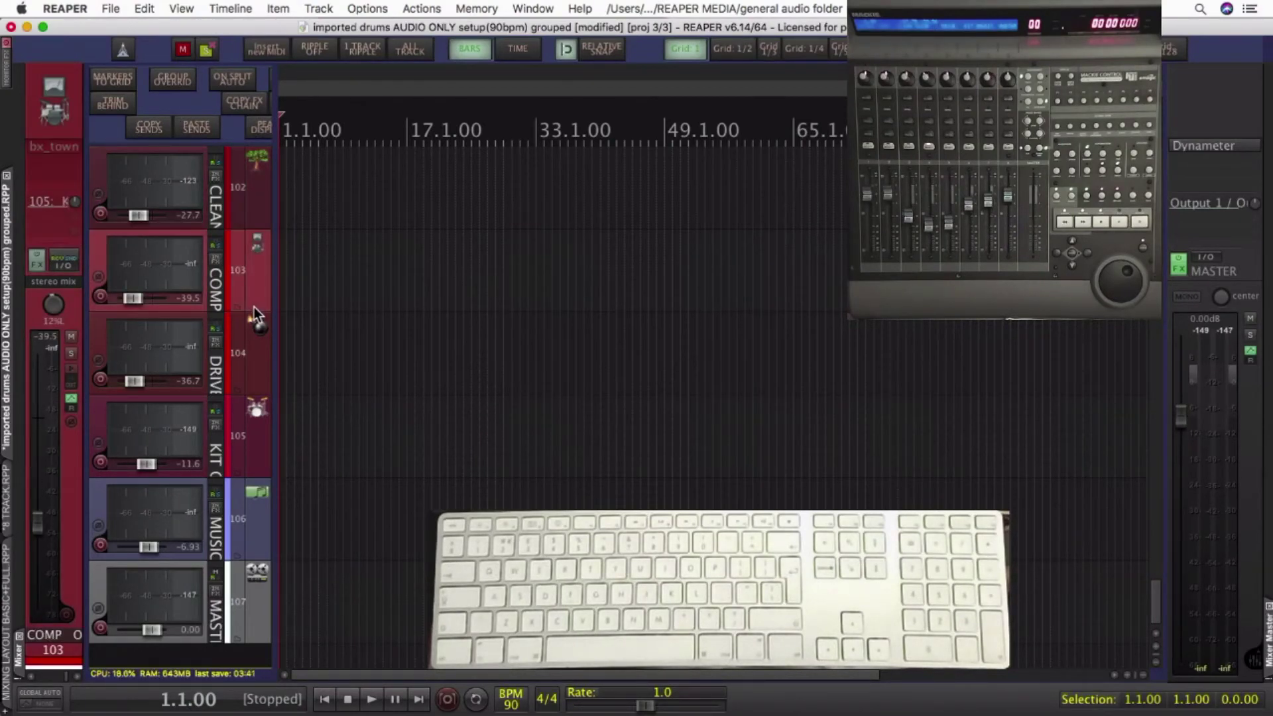
click(263, 362)
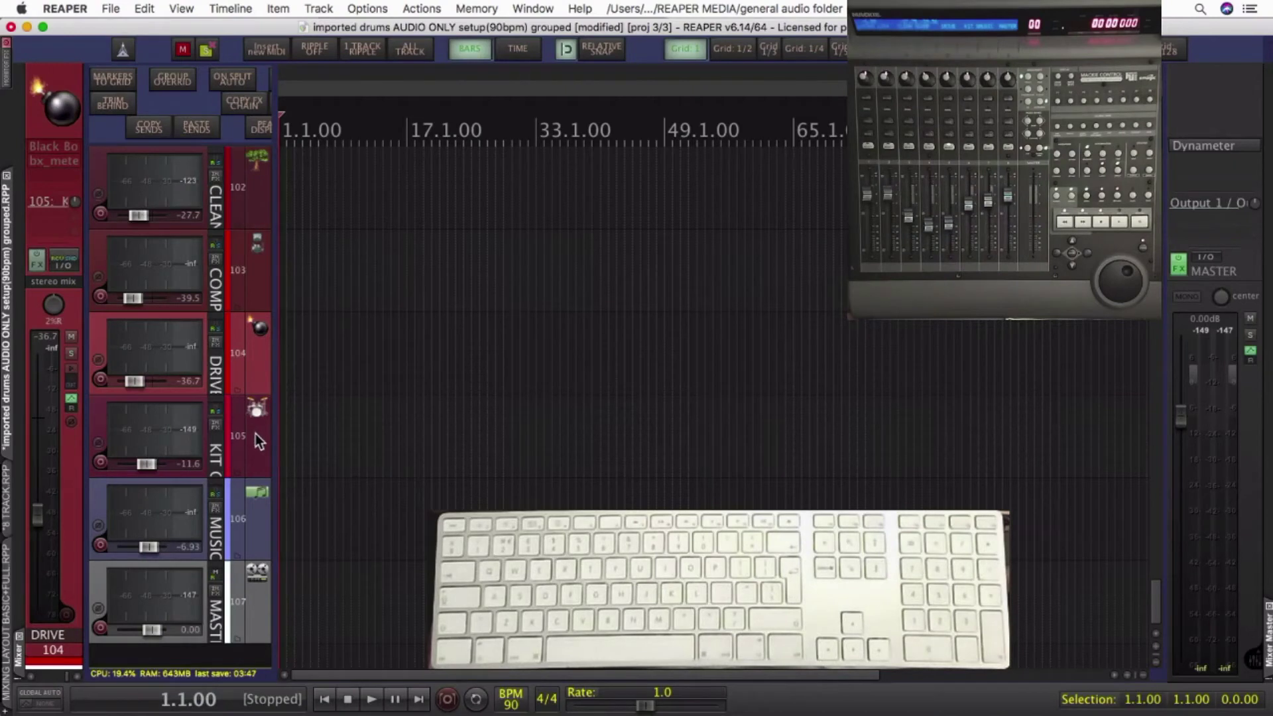
click(256, 521)
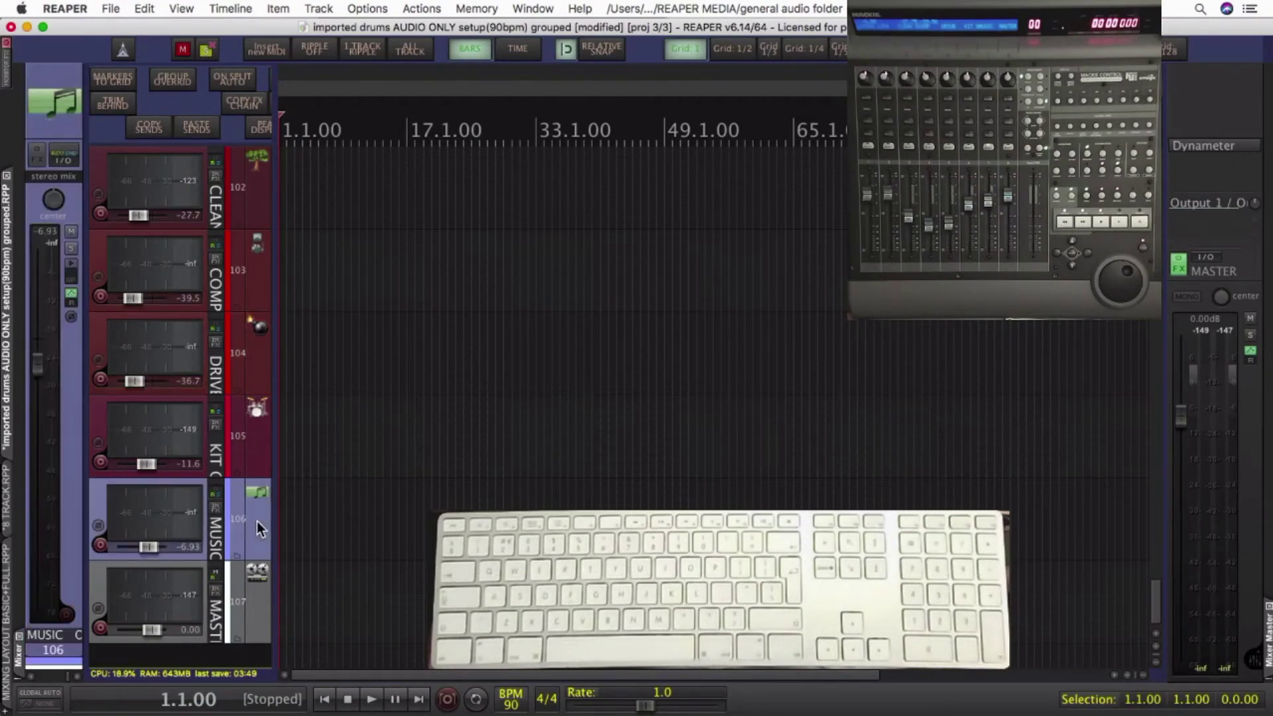
click(256, 449)
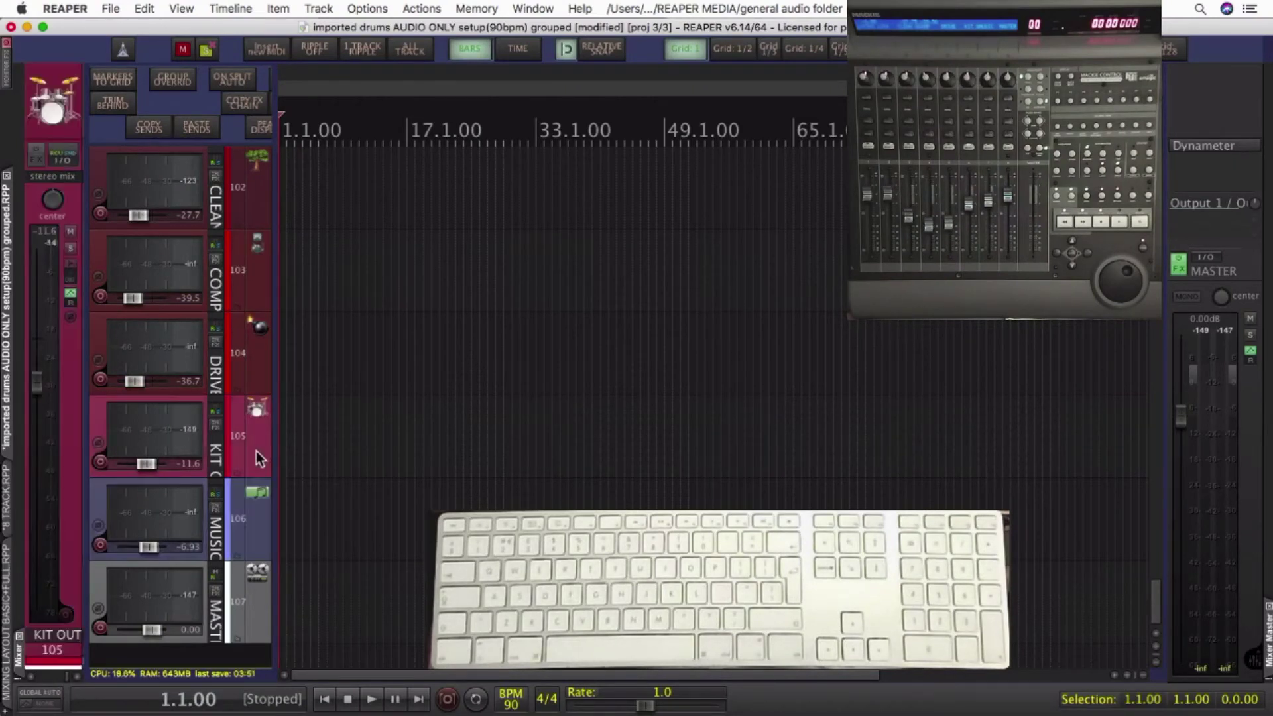
click(258, 530)
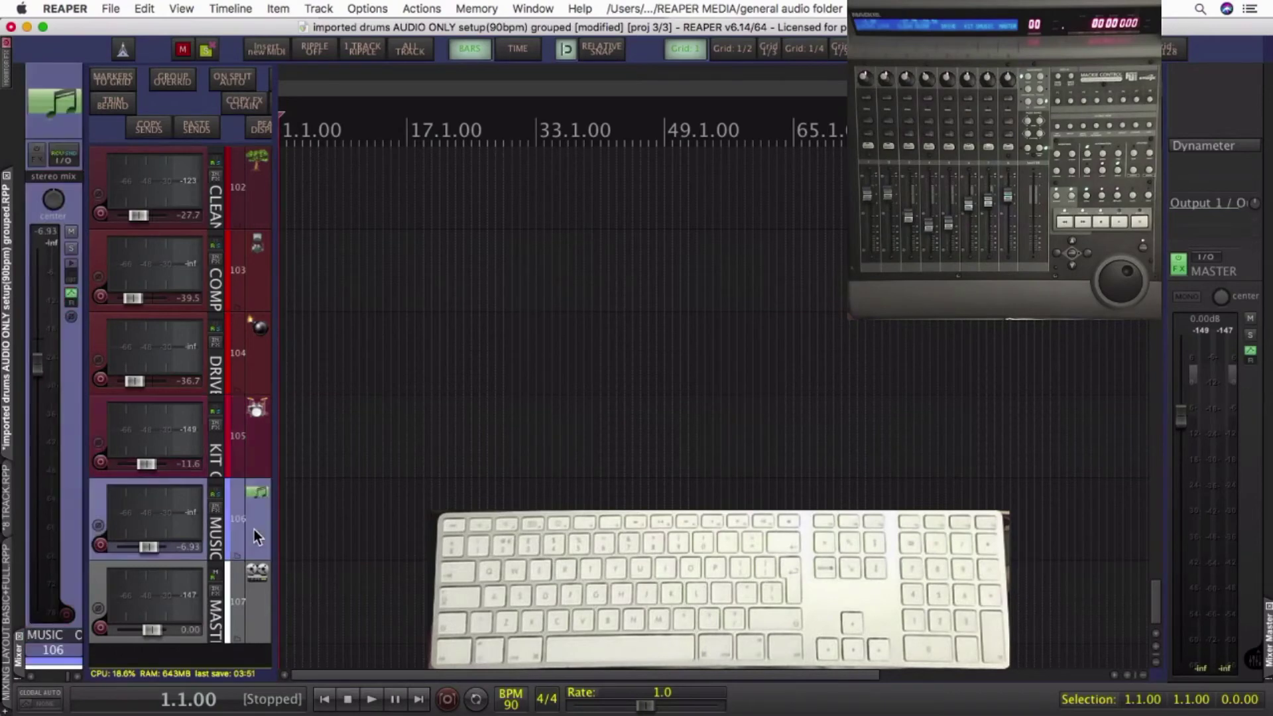
click(257, 447)
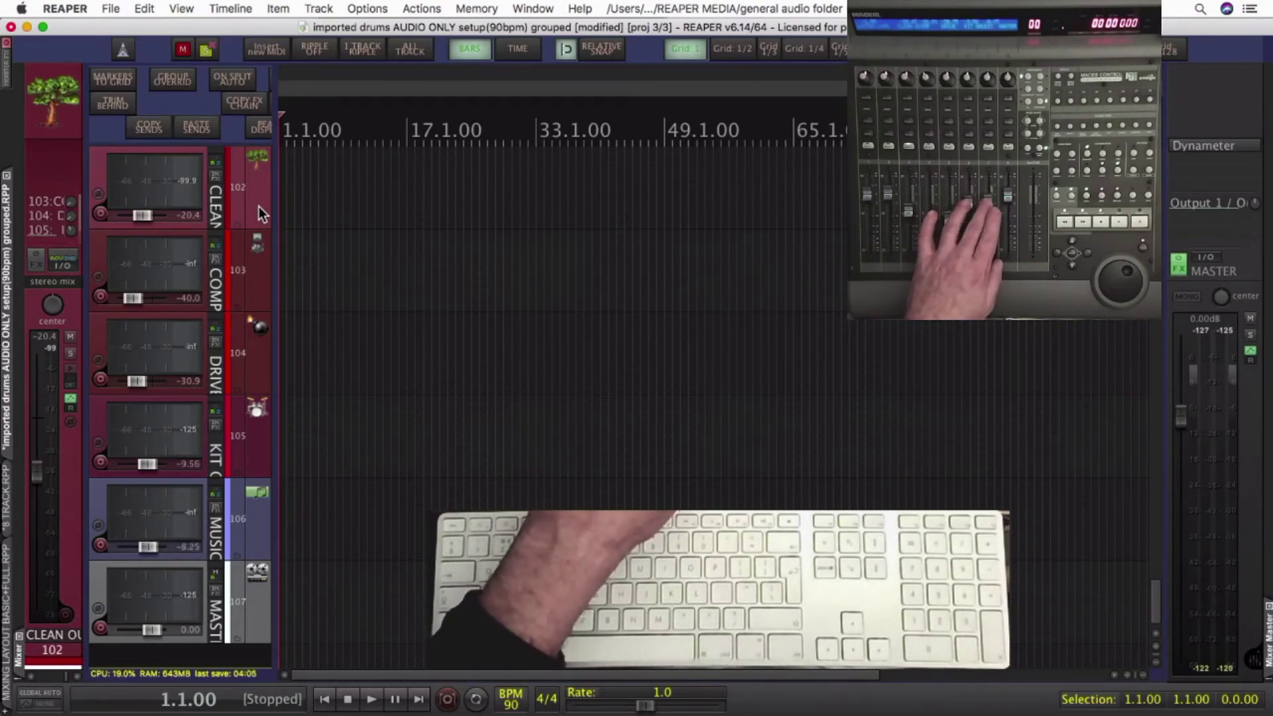
key(ctrl+Down)
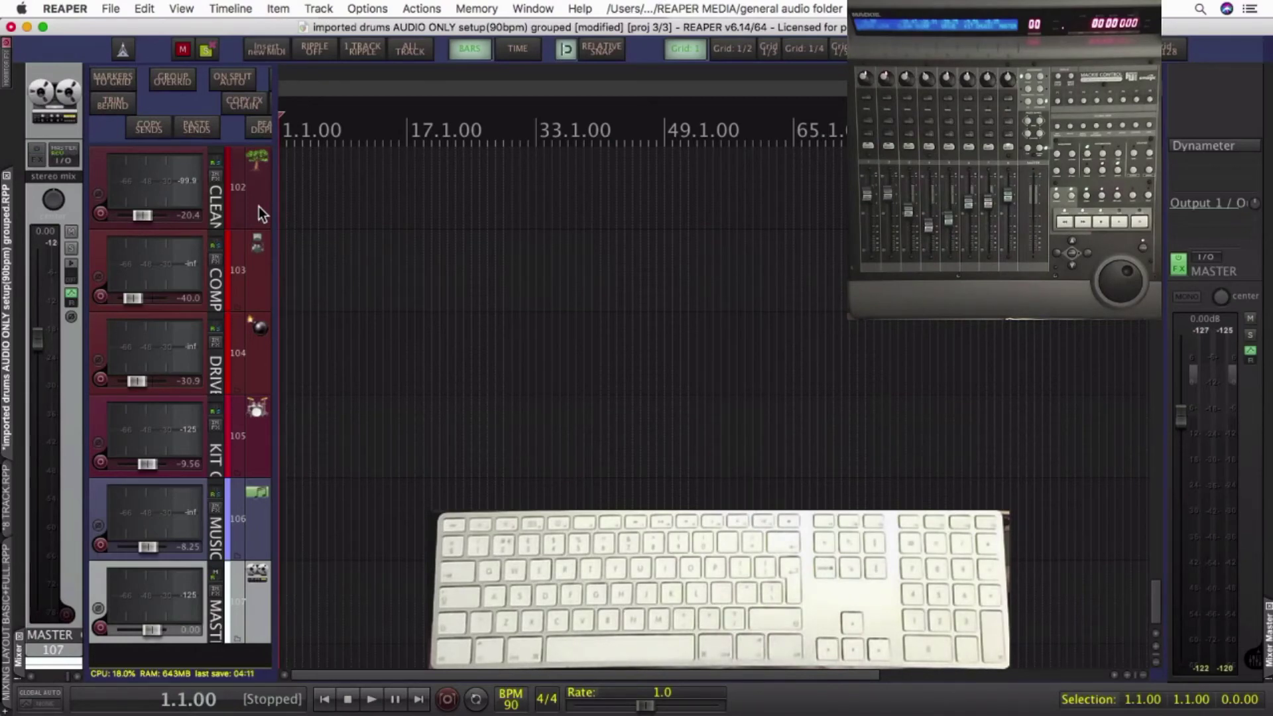
Show the master Volume envelope and display MASTER OUT BUSS 107 alone at tall height.
key(v)
key(grave)
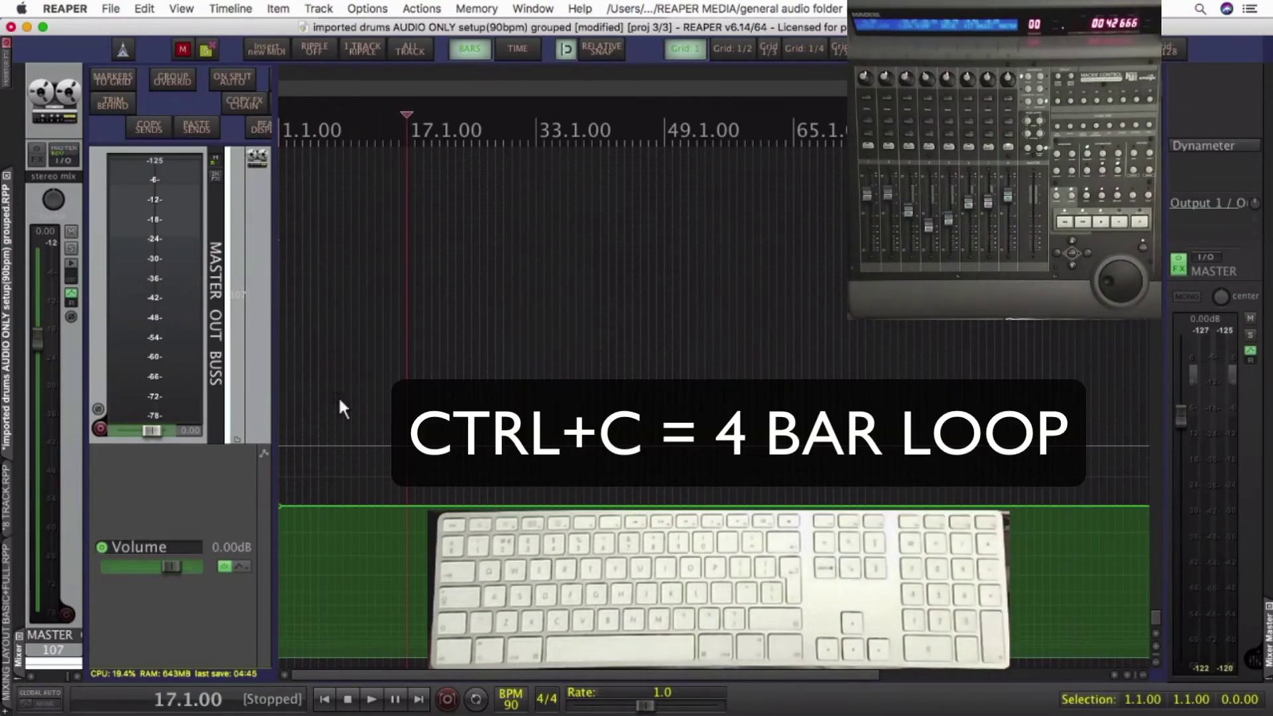
Select bars 17–33 and raise the master Volume envelope by 1 dB there.
key(ctrl+c)
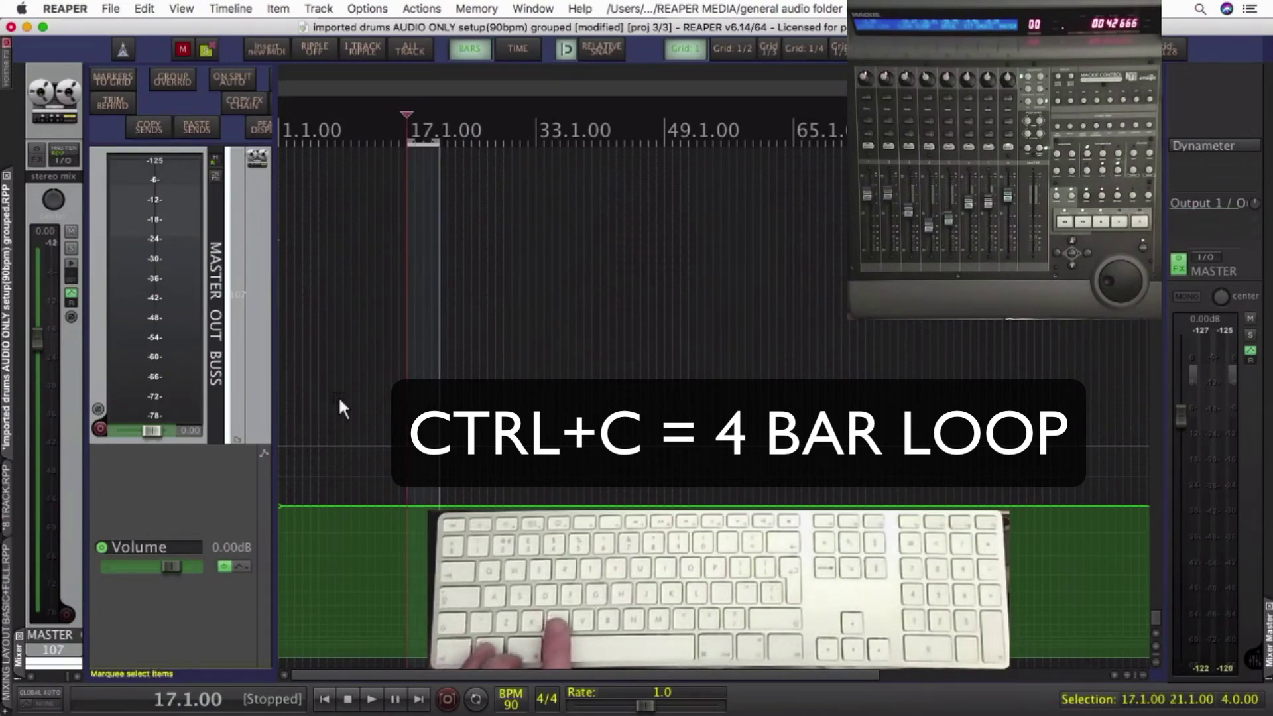
key(alt+c)
key(ctrl+alt+c)
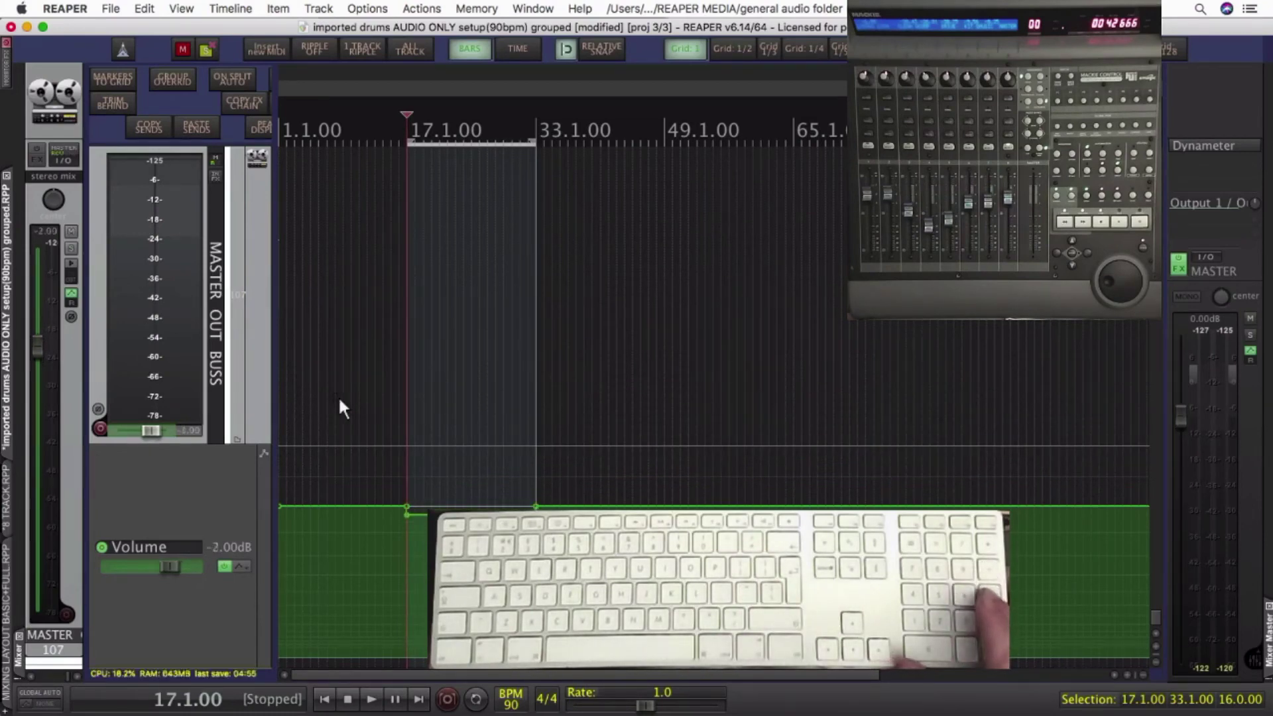
key(KP_Add)
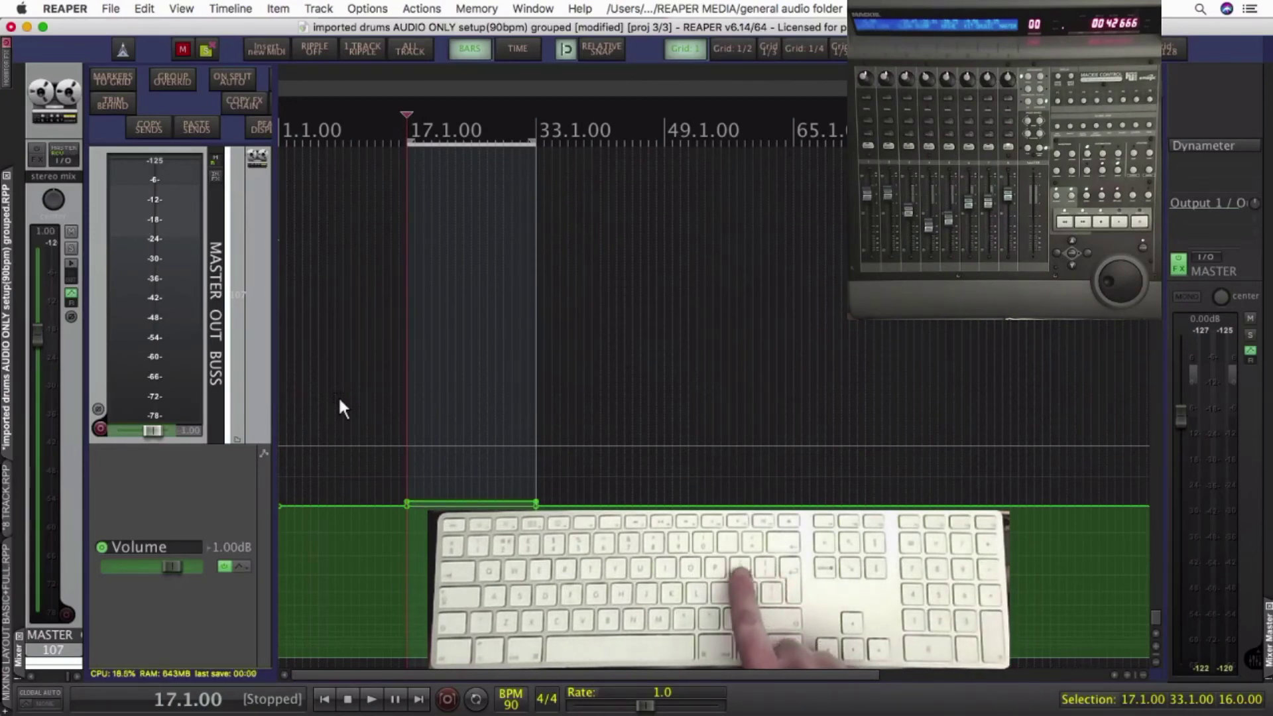
Paste the 1 dB boost at bars 65 and 97, then return home and clear the selection.
key(bracketright)
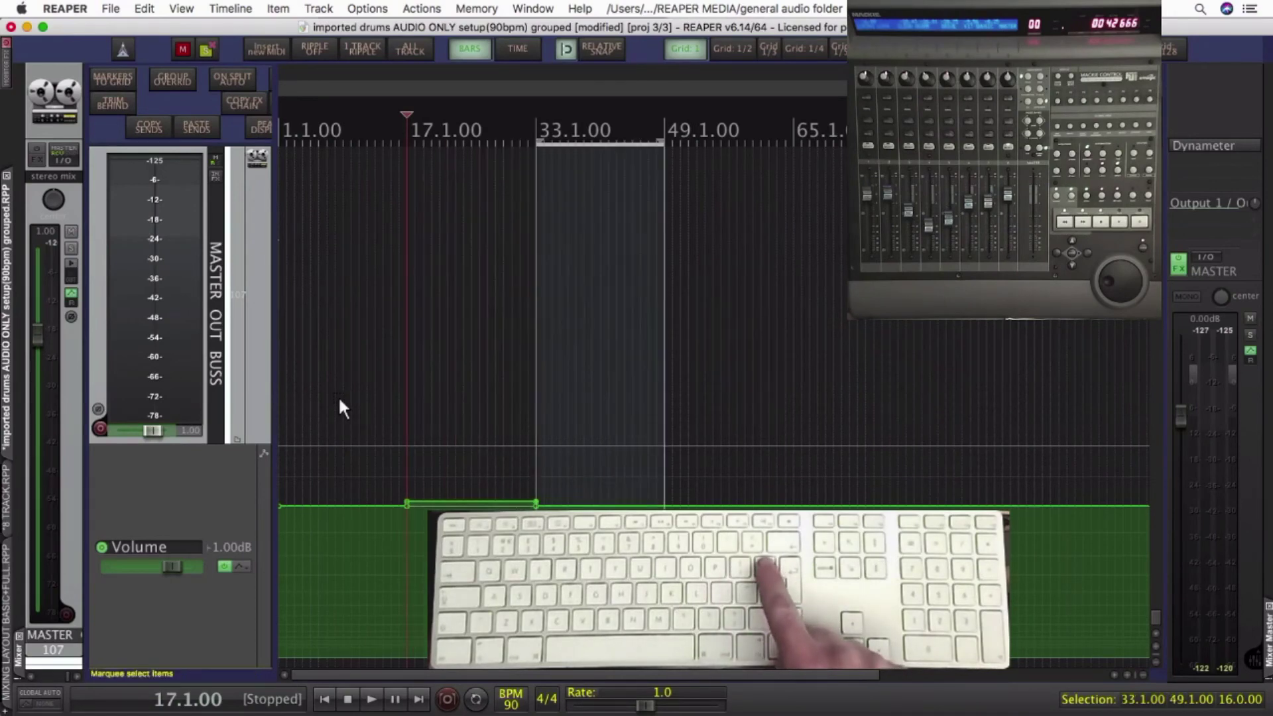
key(bracketright)
key(bracketright)
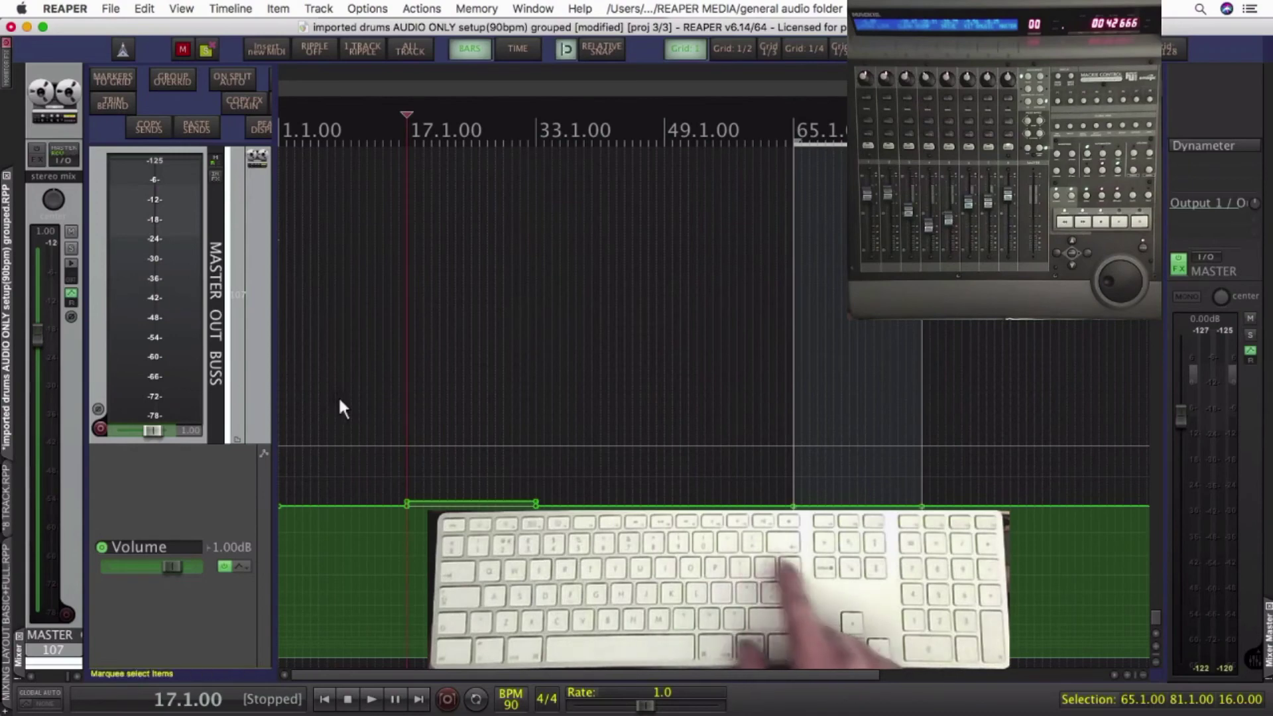
key(ctrl+v)
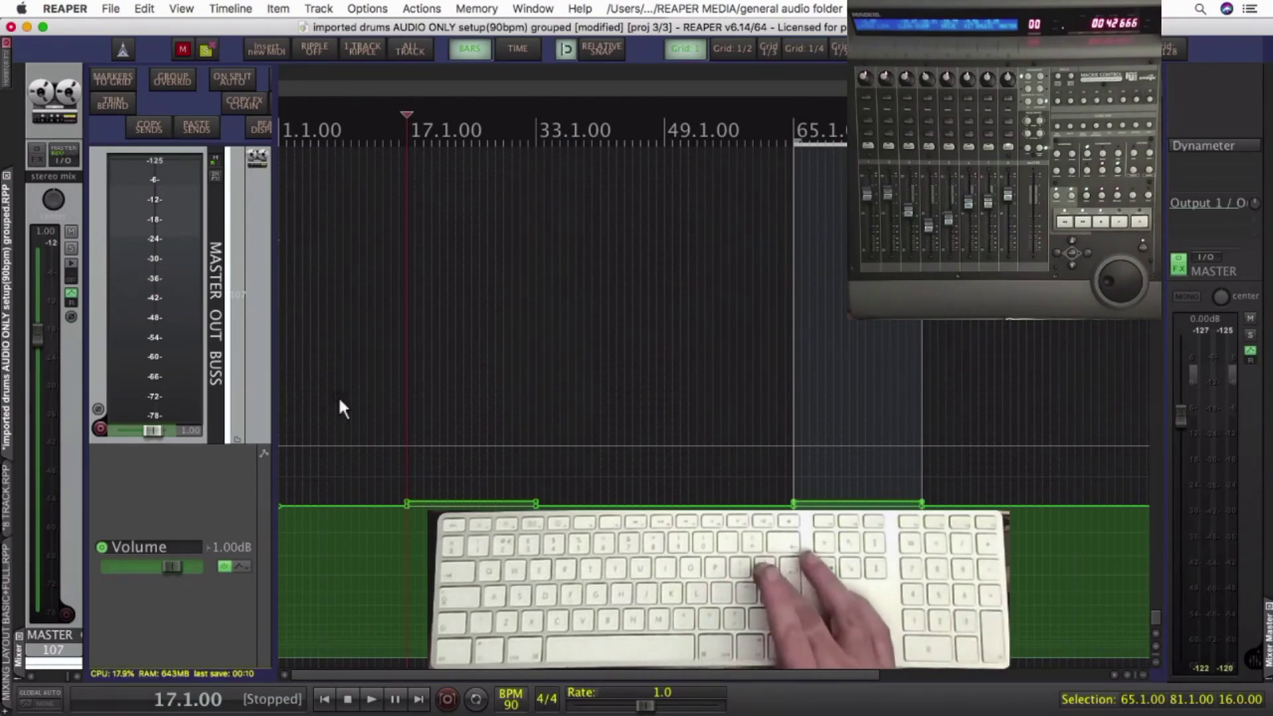
key(bracketright)
key(bracketright)
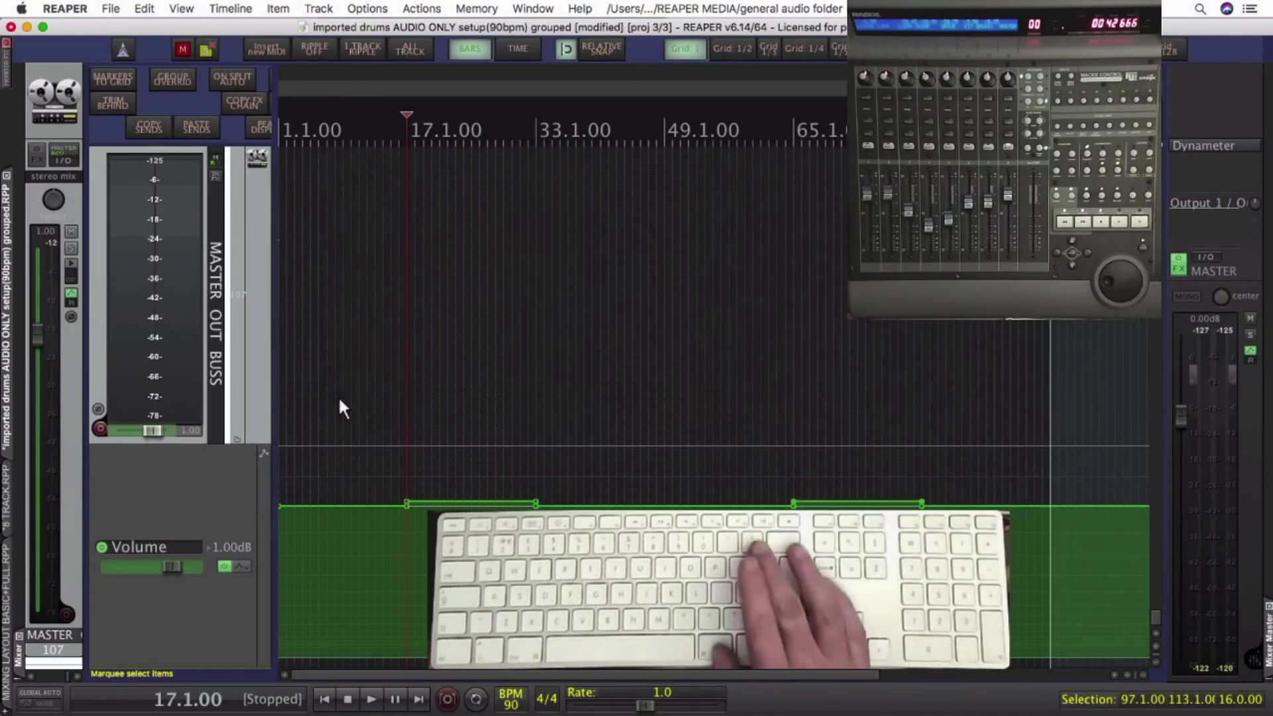
key(ctrl+v)
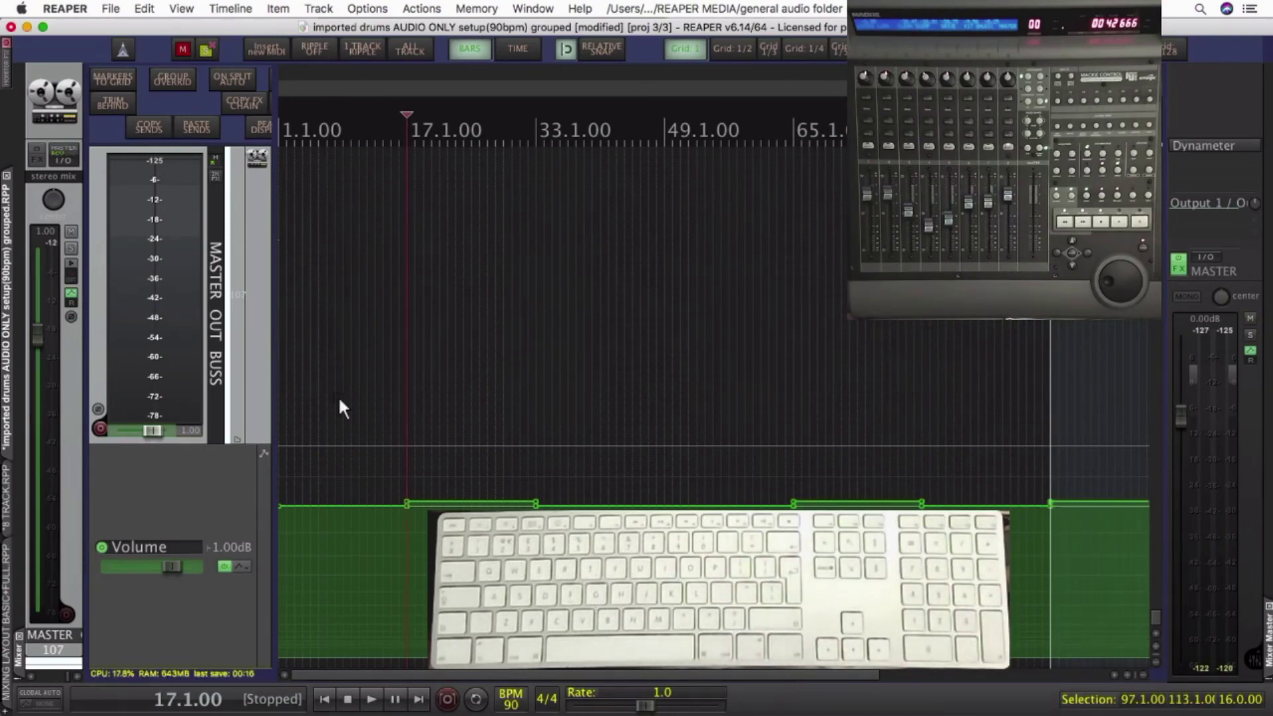
key(Home)
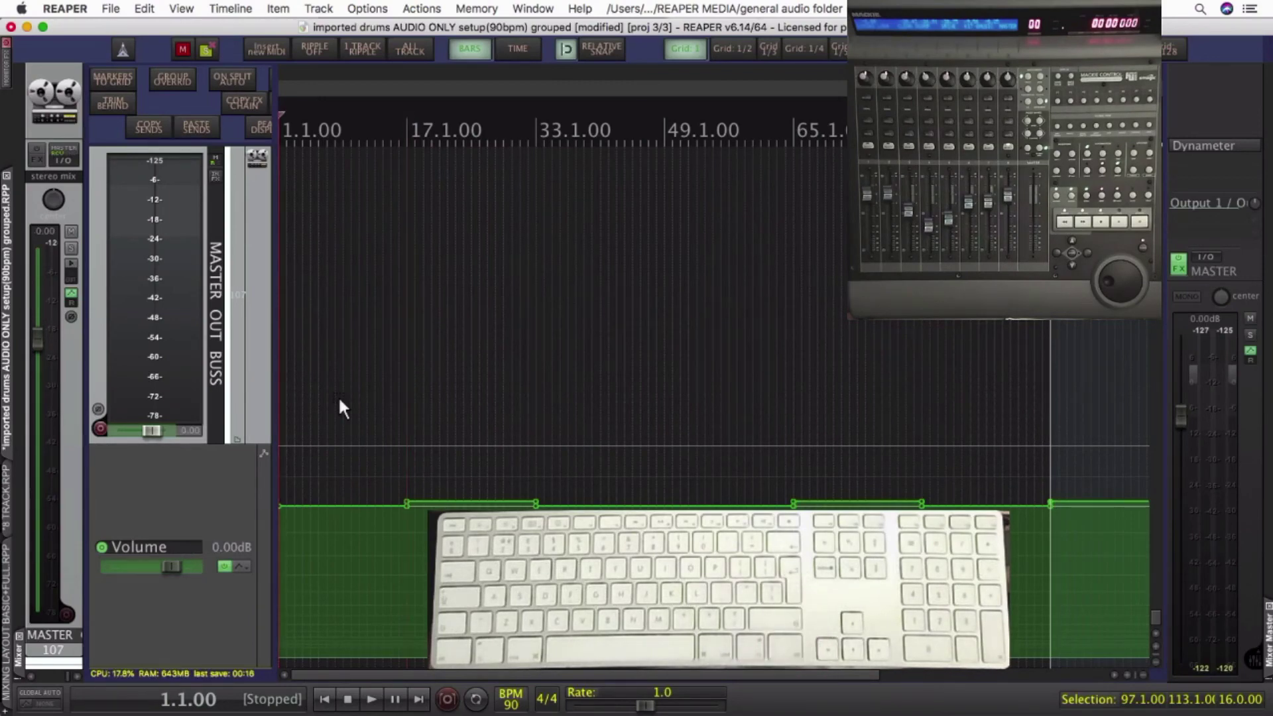
key(Escape)
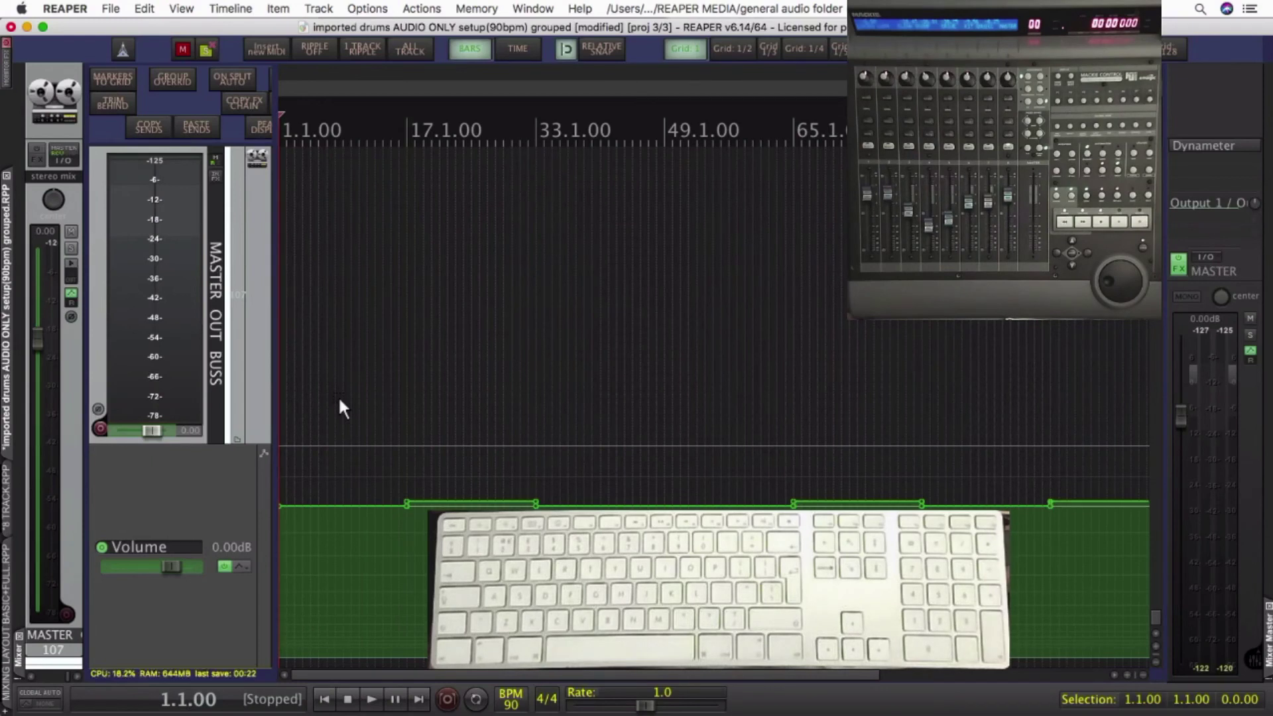
Remove all master envelopes with the SWS action, then show output tracks 102–107.
key(ctrl+shift+e)
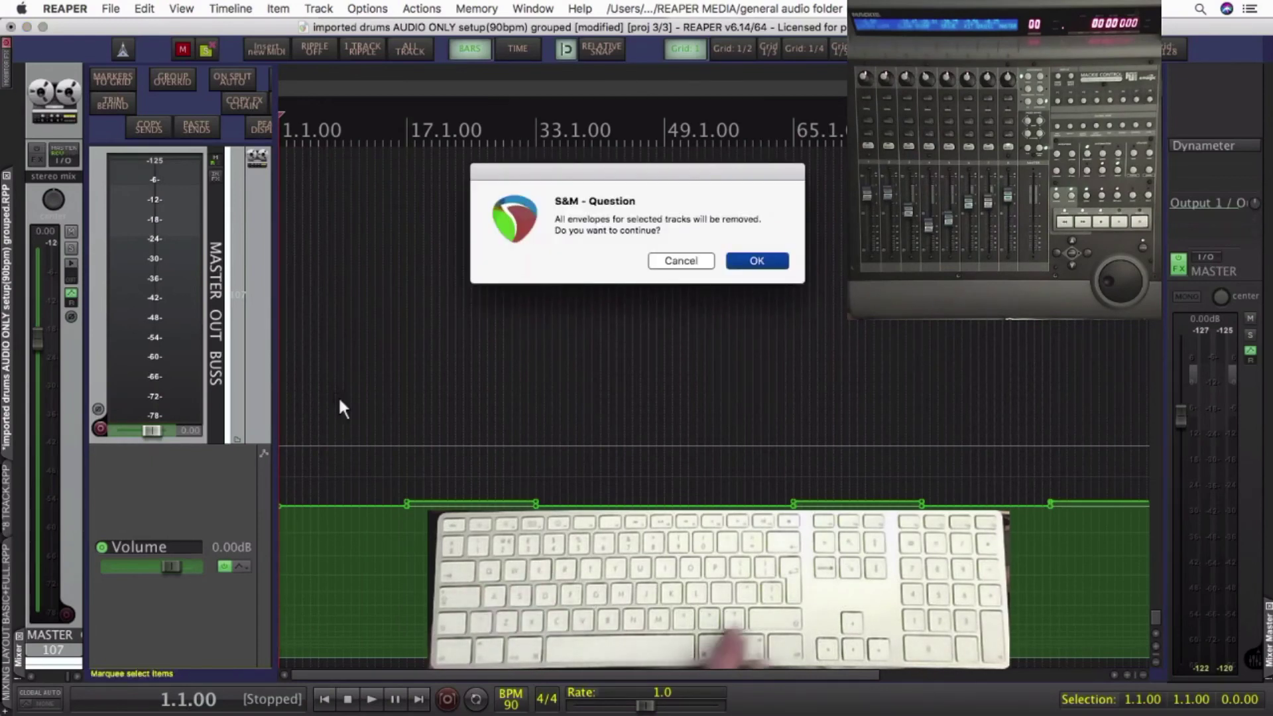
key(Return)
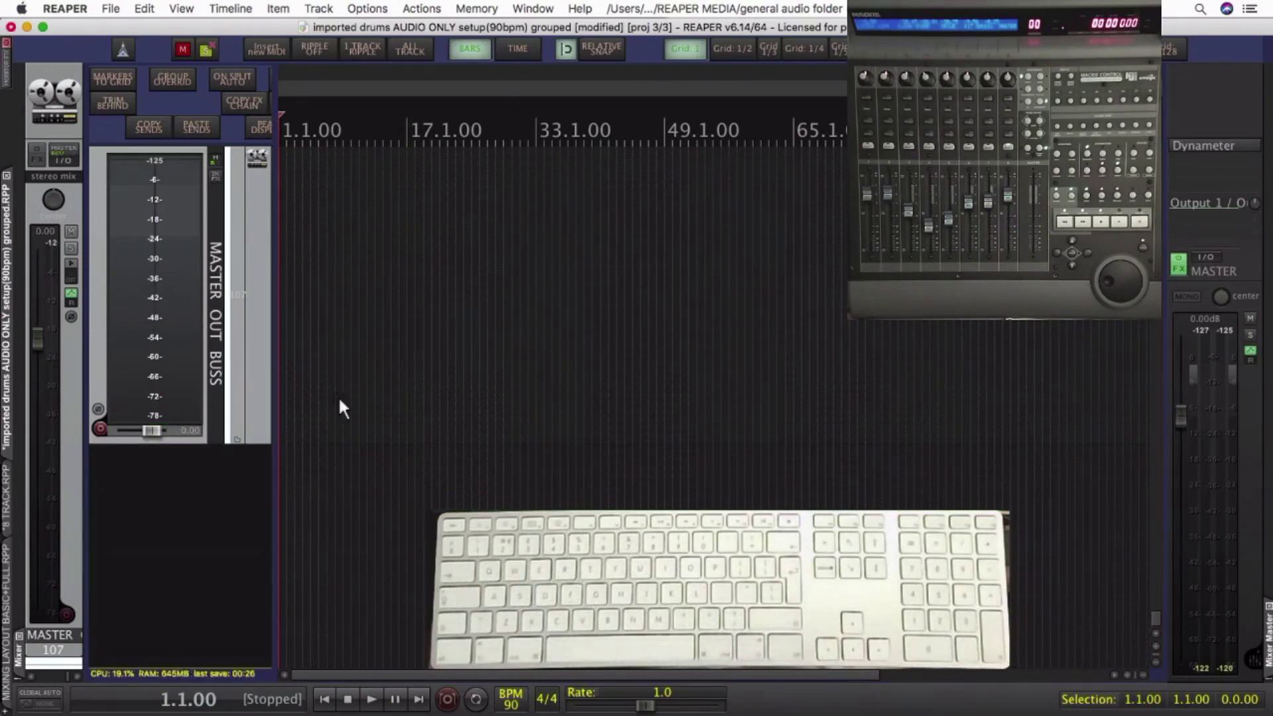
key(h)
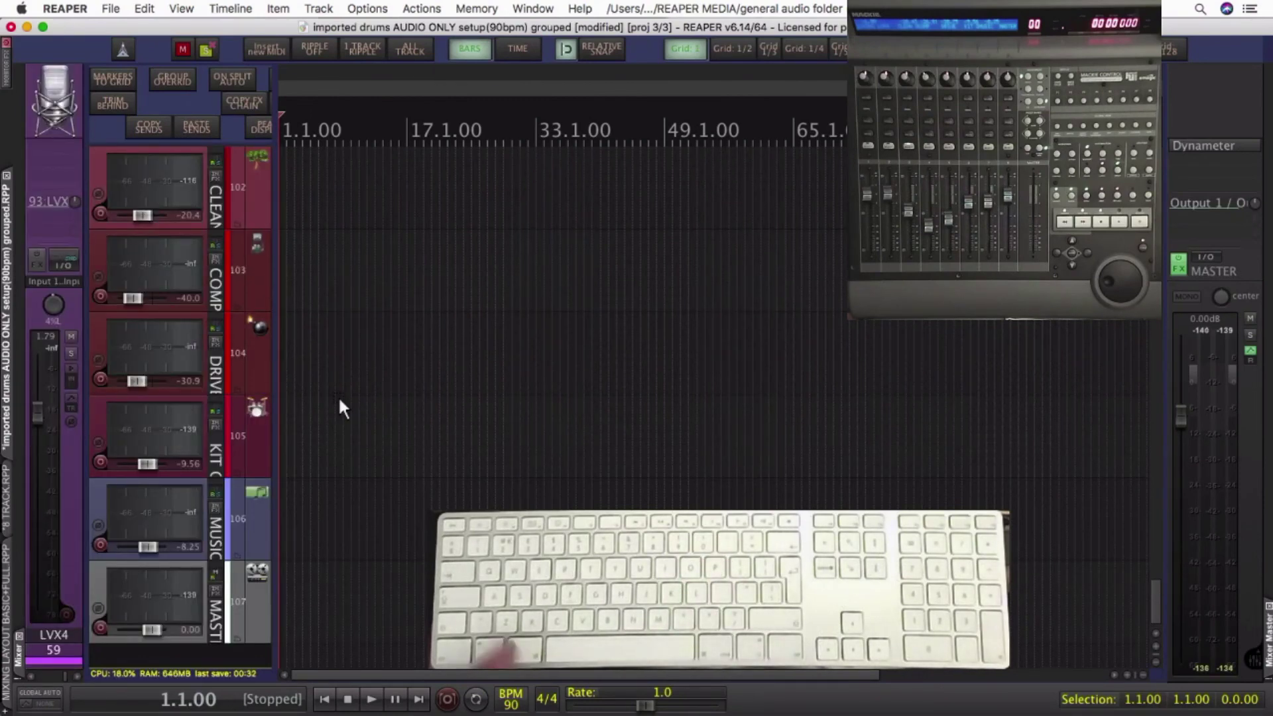
Step through the bass, drum, acoustic guitar, electric guitar and KEYS track screensets.
key(1)
key(2)
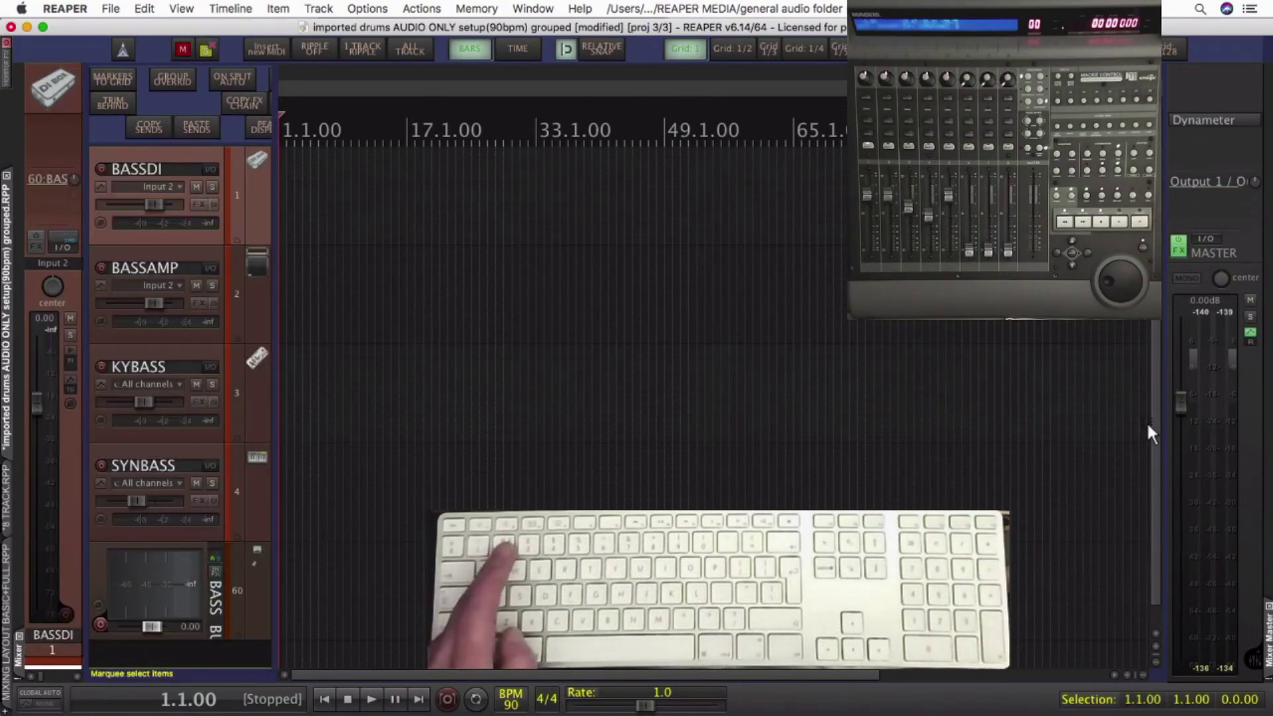
key(3)
key(4)
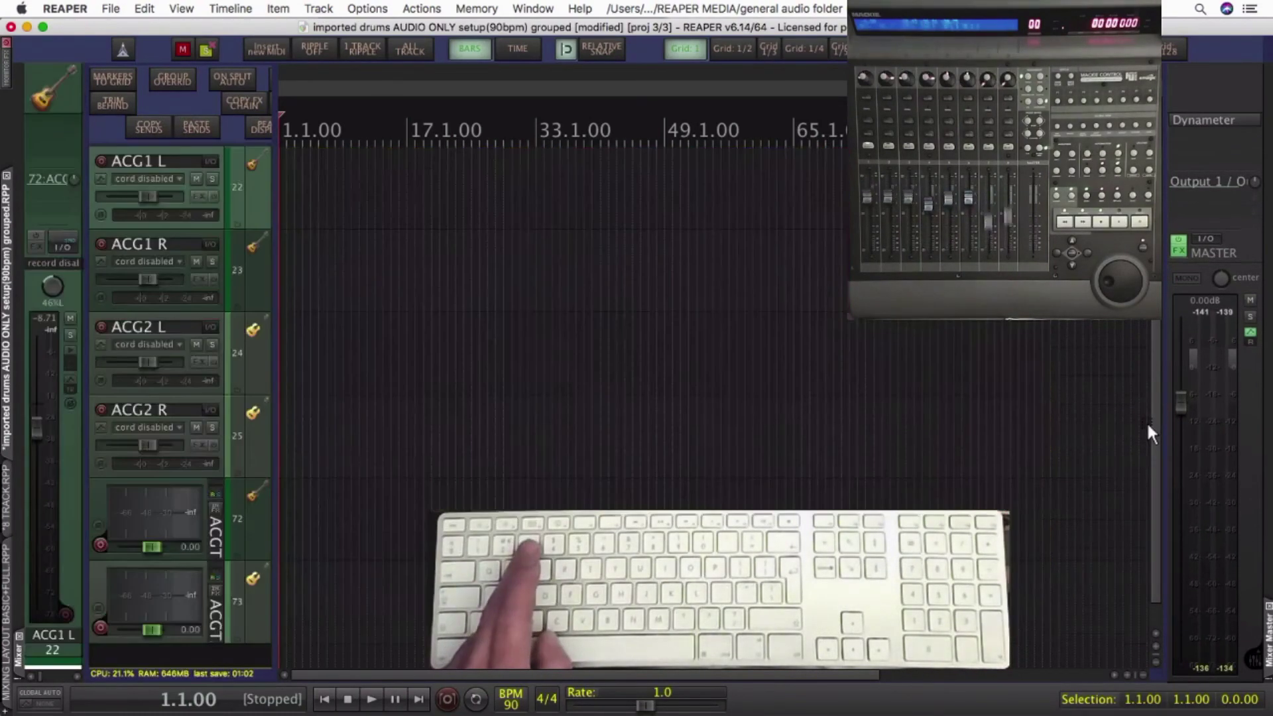
key(5)
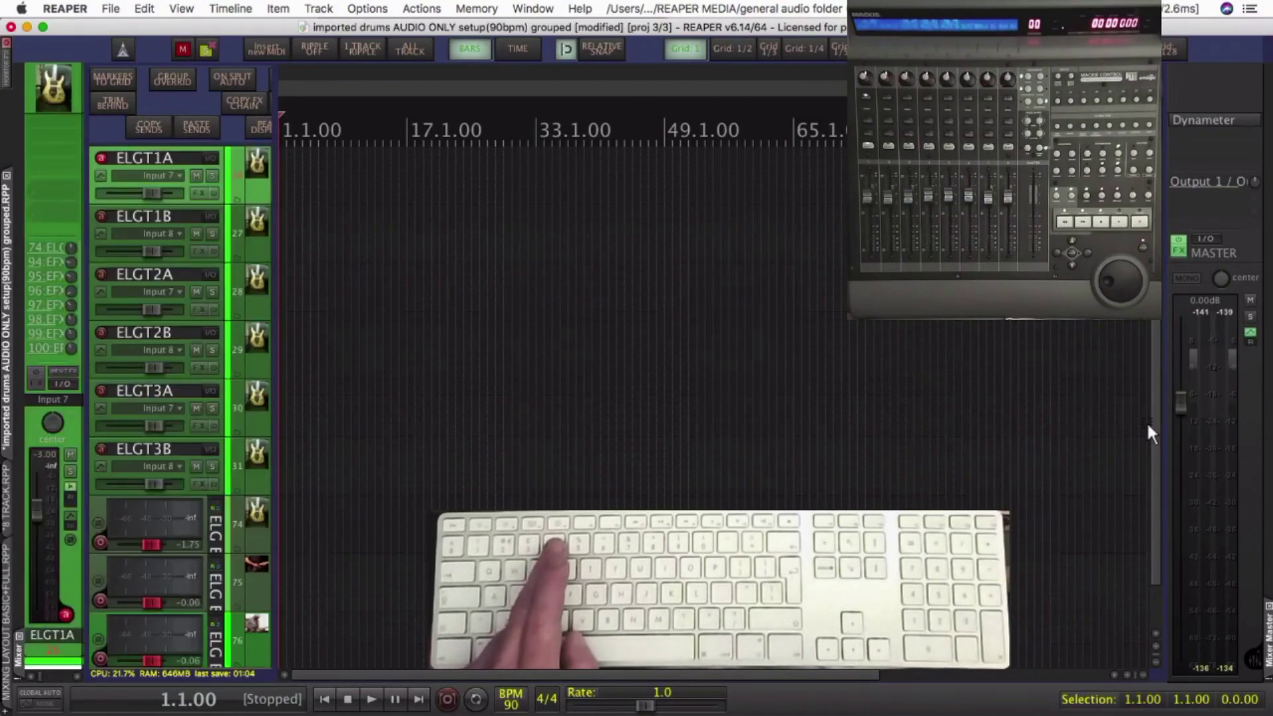
key(6)
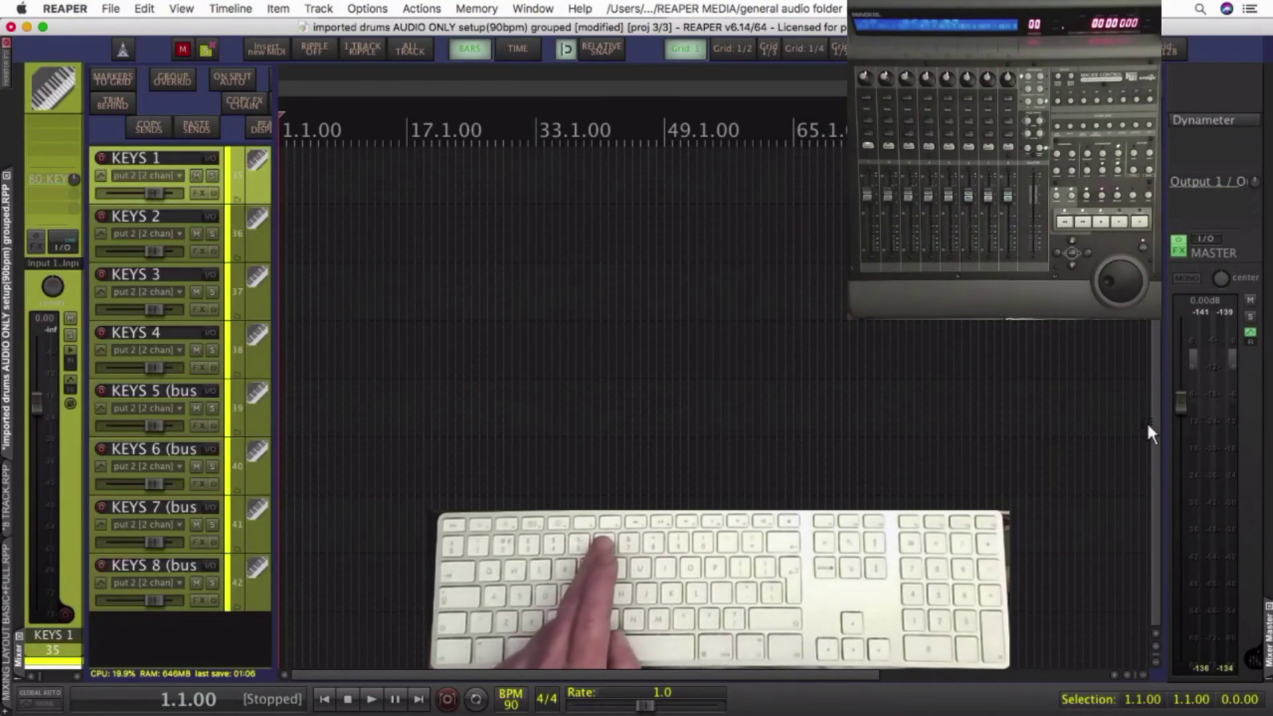
Step through the BVX, LVX and output screensets, ending on the full arrangement view.
key(7)
key(8)
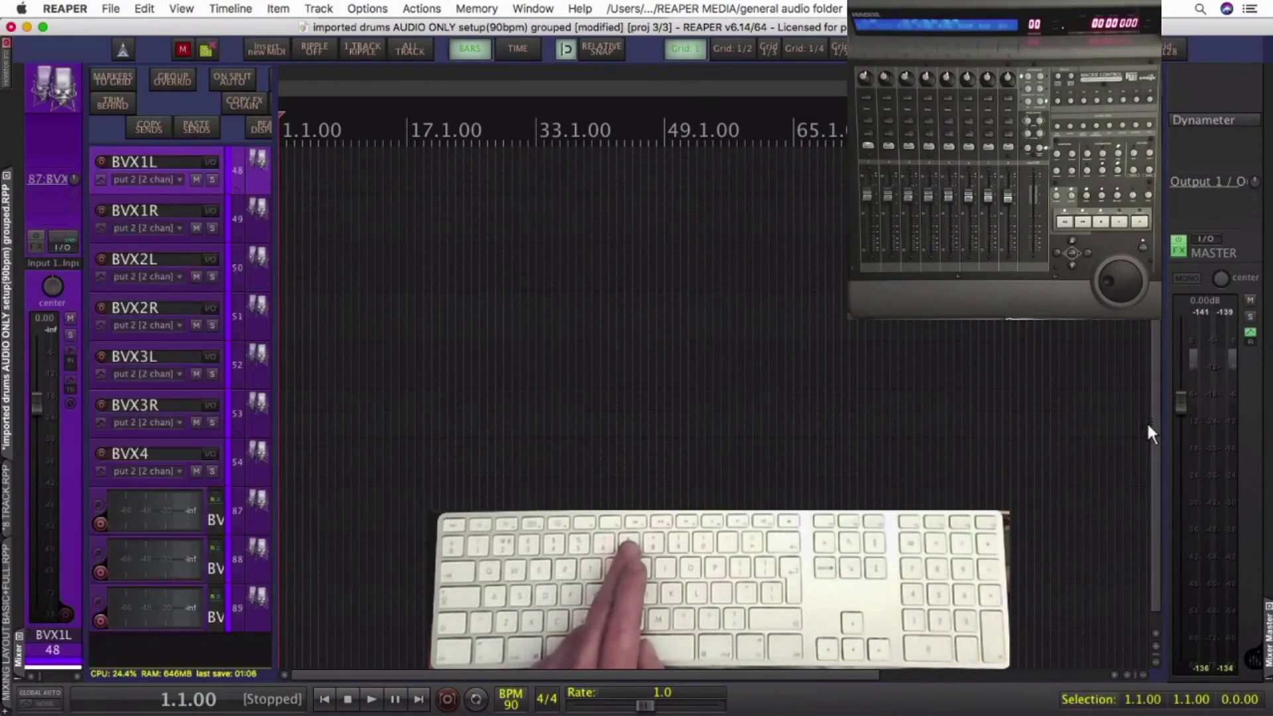
key(9)
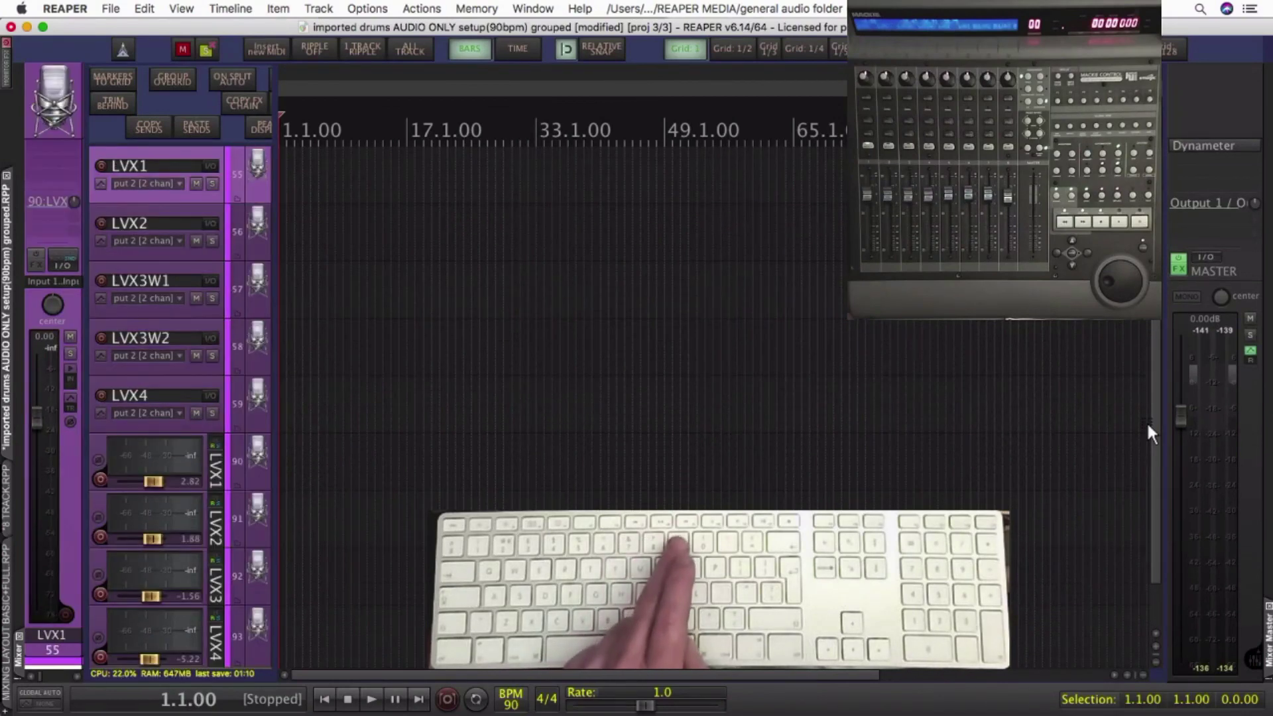
key(0)
key(minus)
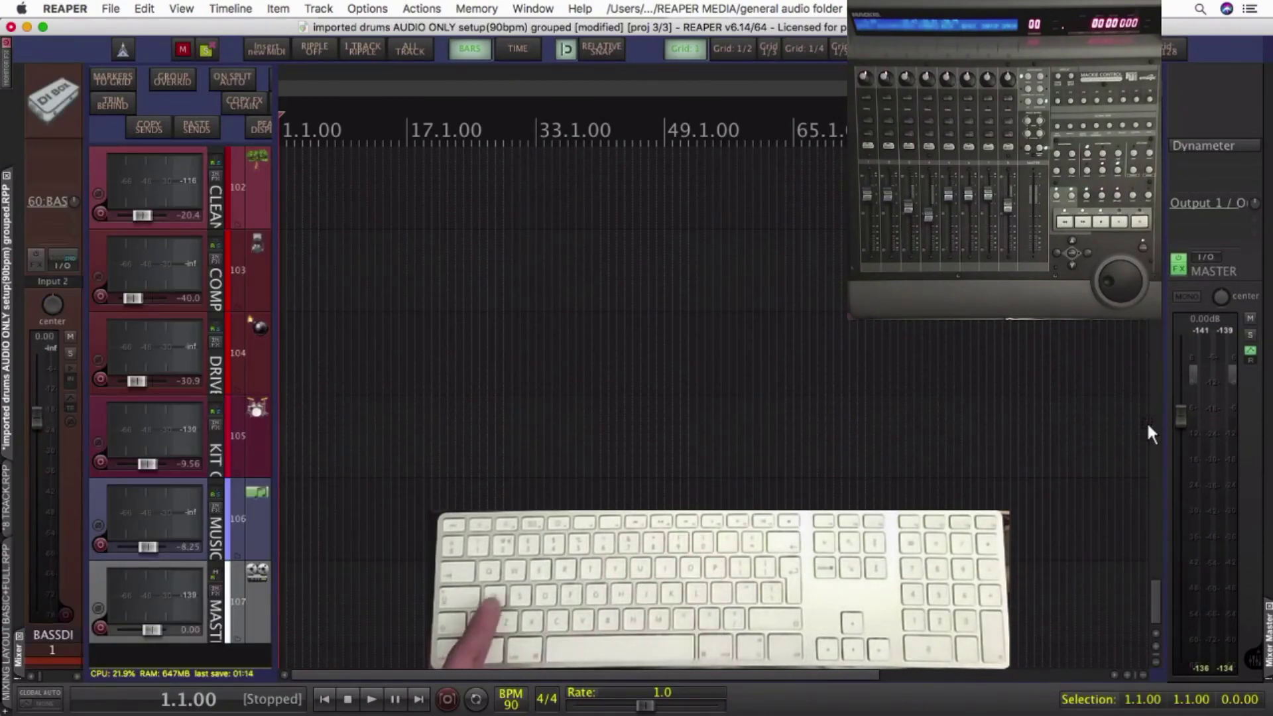
key(1)
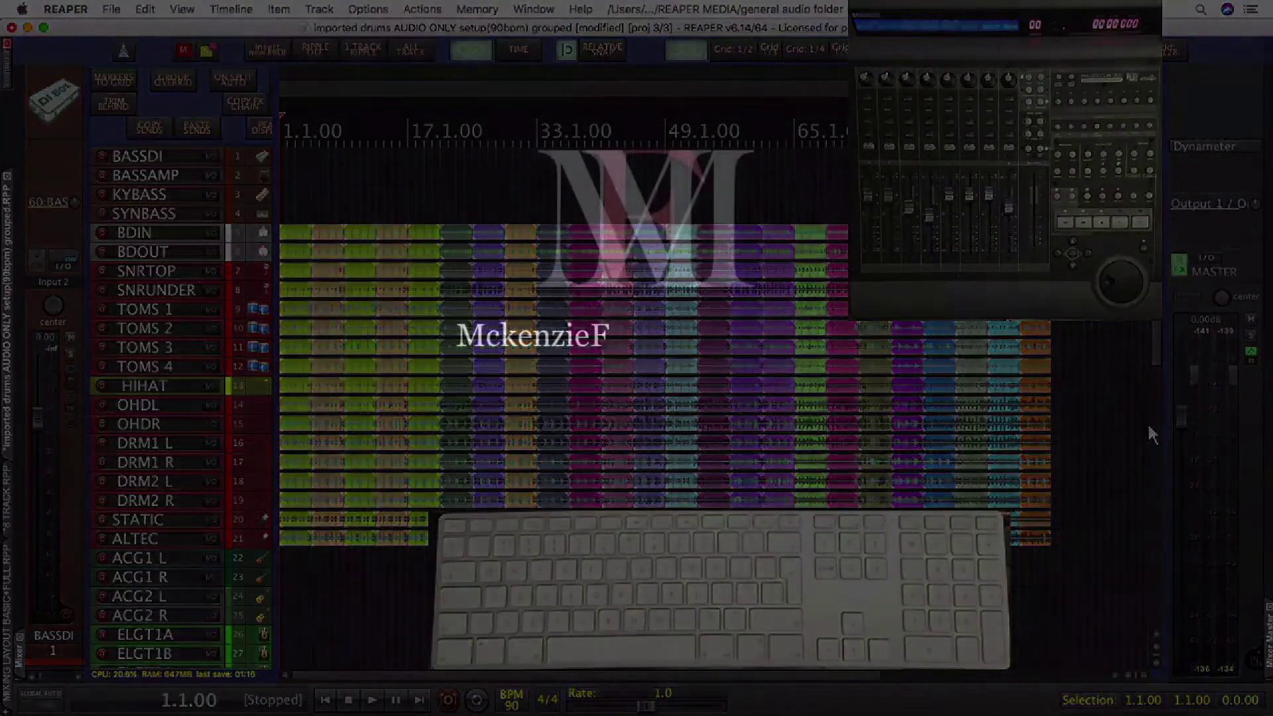